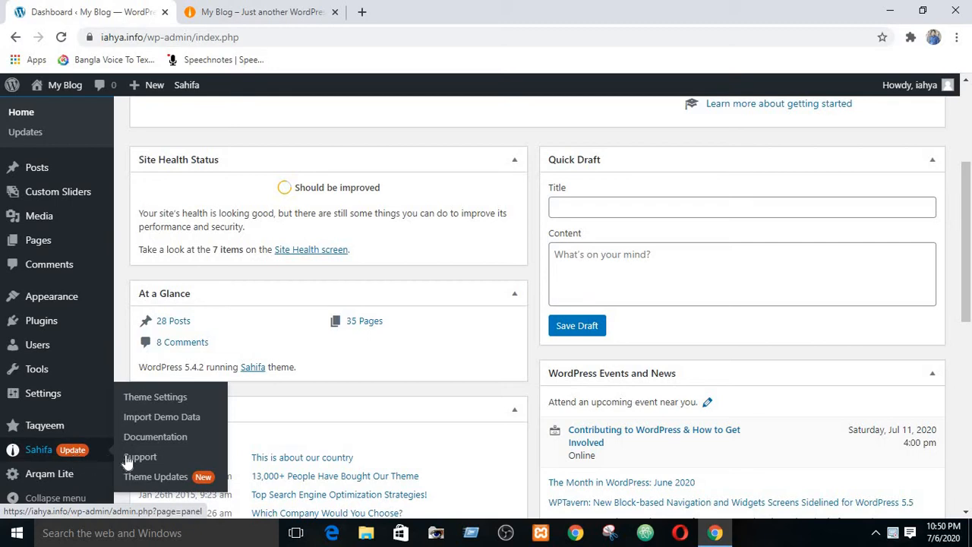
- Open the Sahifa theme settings and show the General Settings section
click(151, 398)
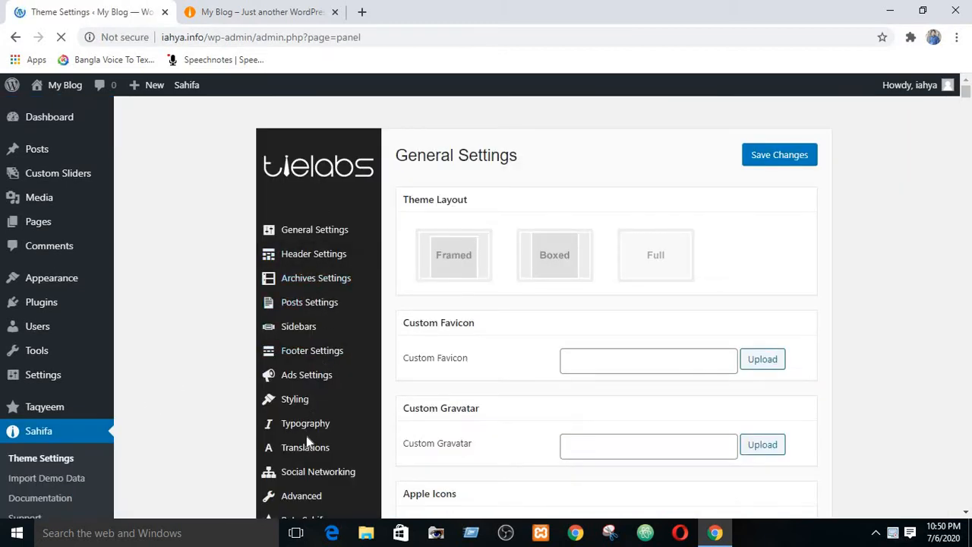
scroll(306, 436, down, 6)
scroll(306, 348, up, 6)
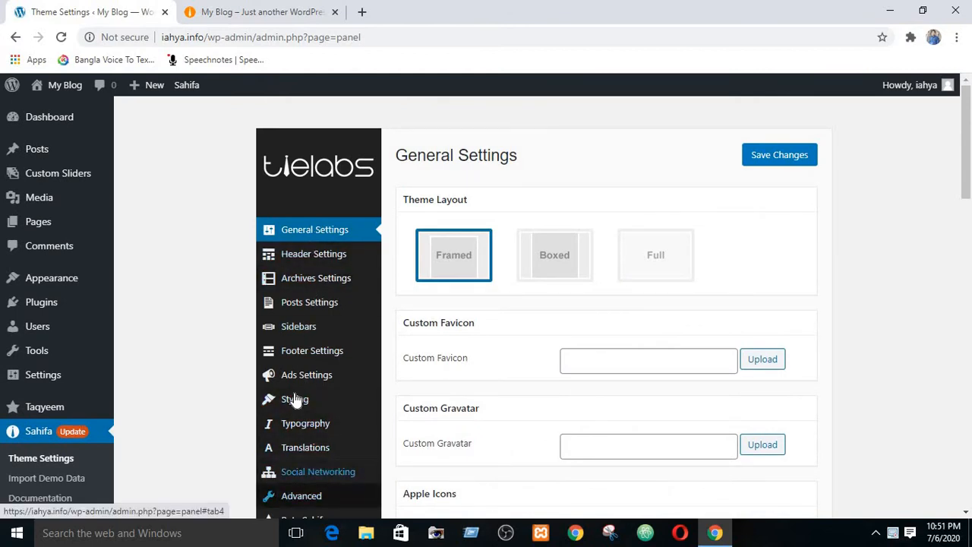
scroll(296, 397, down, 4)
scroll(315, 342, up, 4)
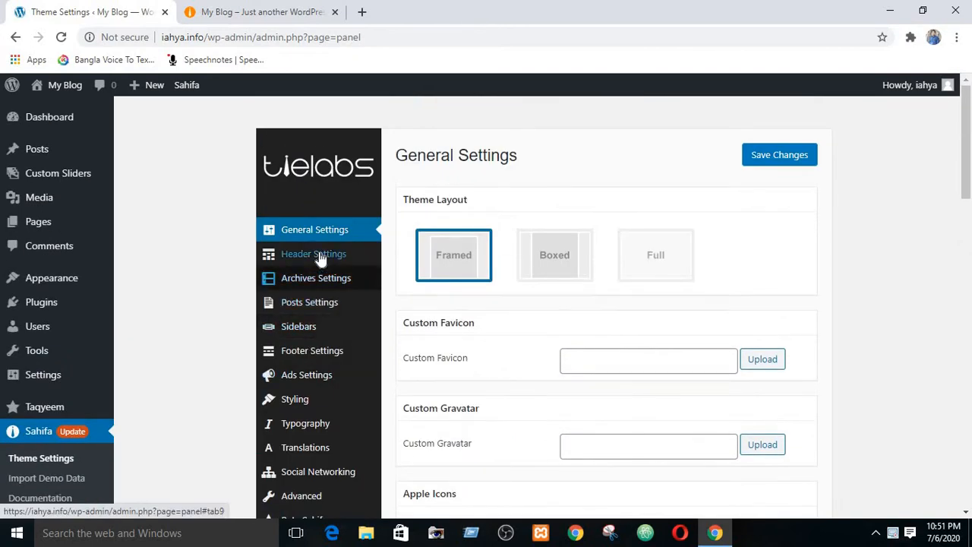
click(335, 240)
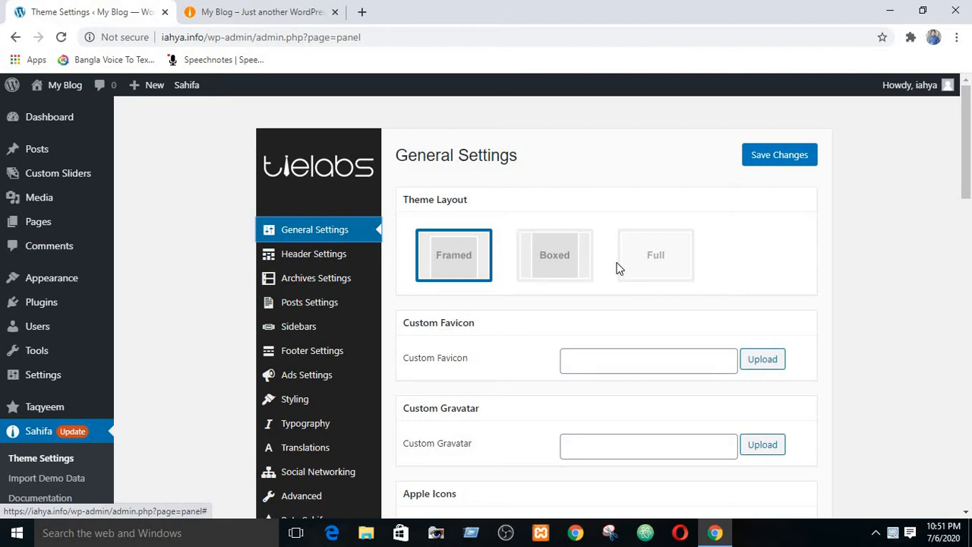
- Set the theme layout to Boxed, save the changes, and reload the blog's front page to inspect the layout
click(560, 265)
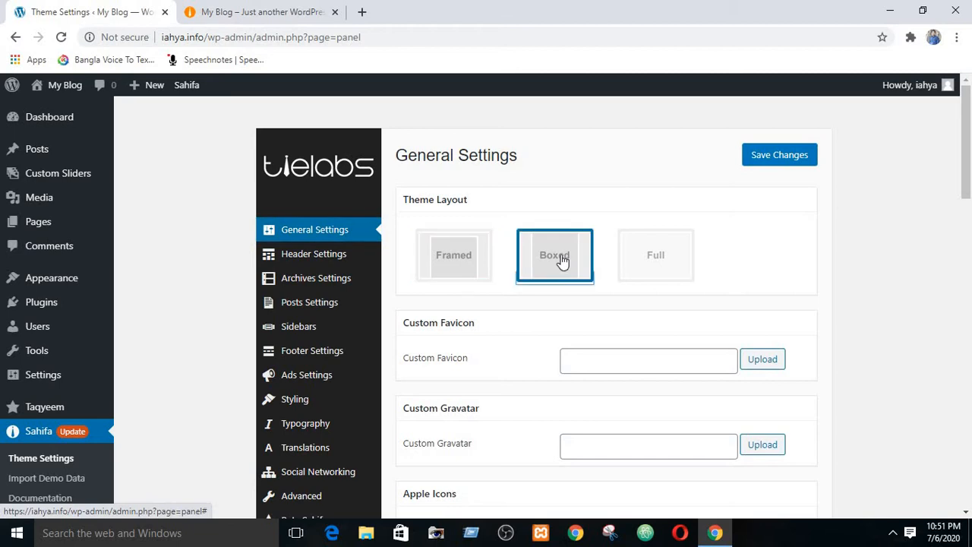
click(773, 156)
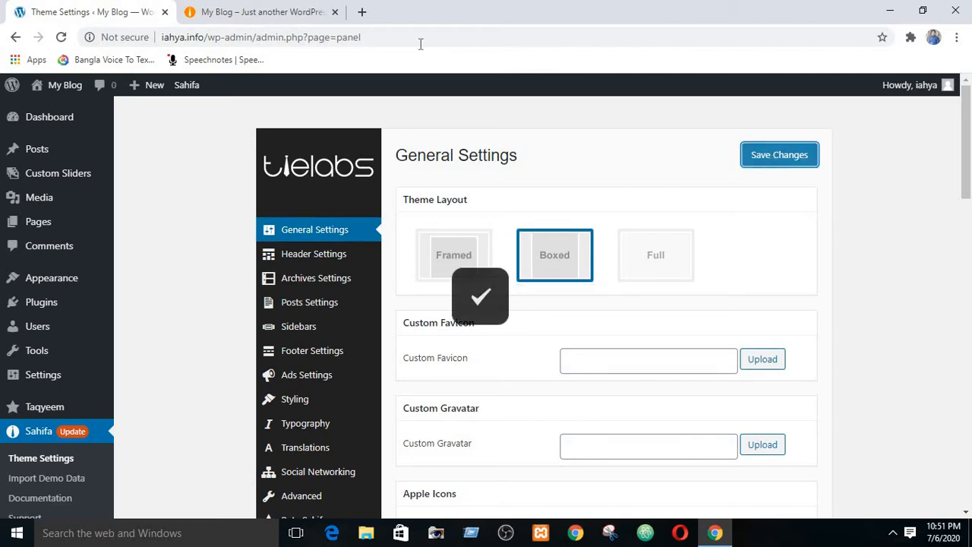
click(244, 7)
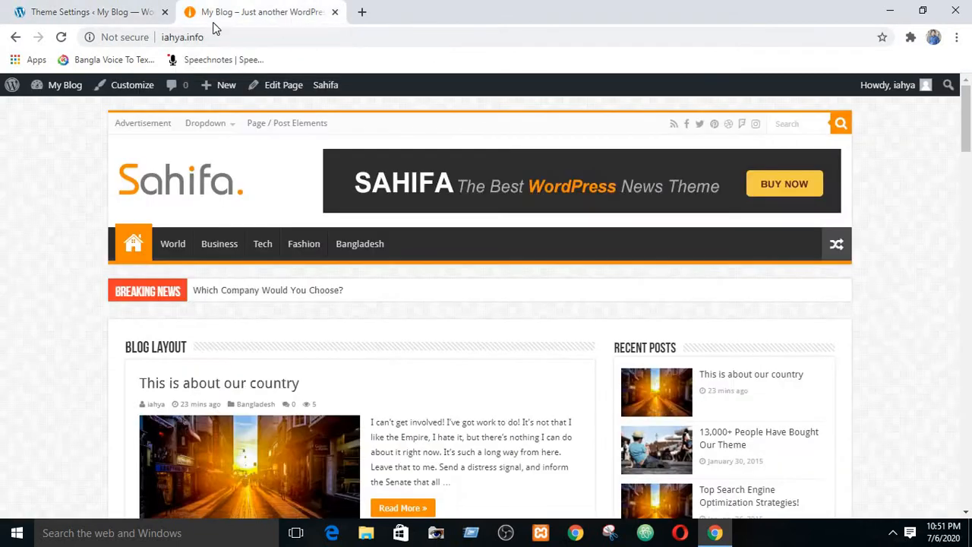
click(62, 38)
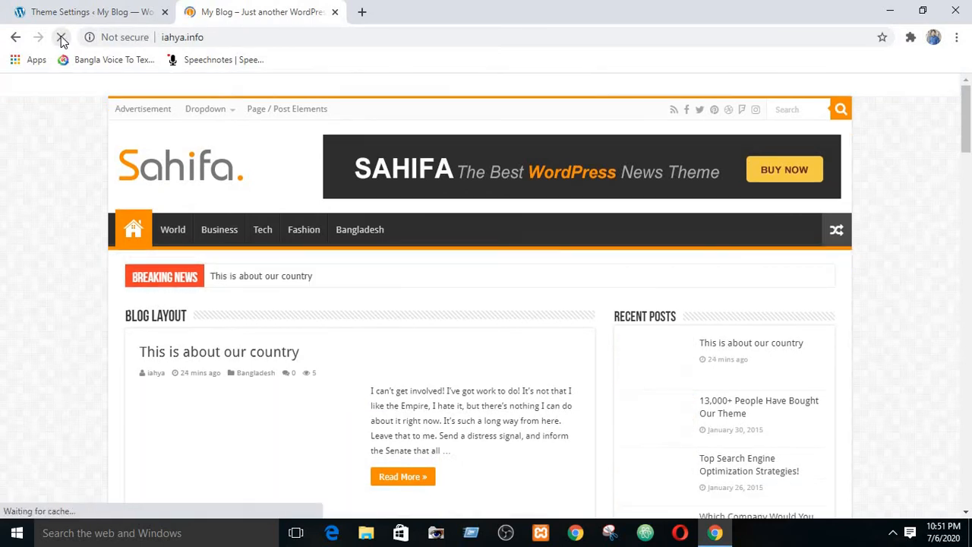
scroll(599, 287, down, 3)
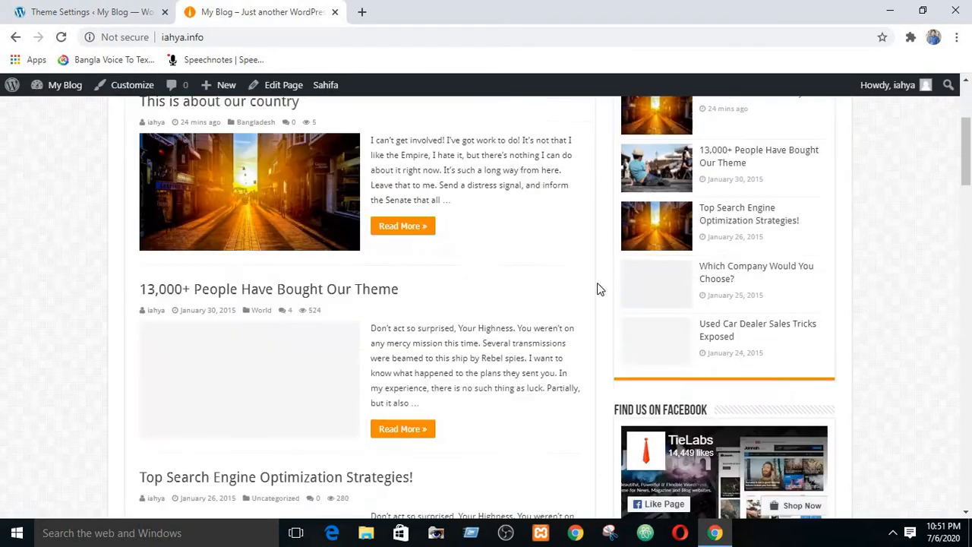
scroll(416, 270, up, 2)
scroll(416, 269, up, 2)
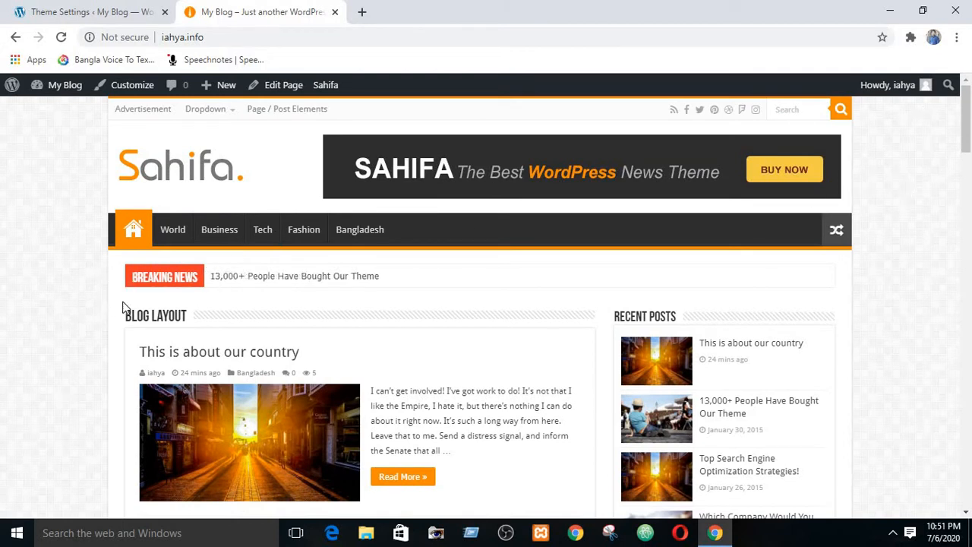
- Switch the theme layout to Framed, save the changes, and reload the blog's front page
click(45, 11)
click(432, 258)
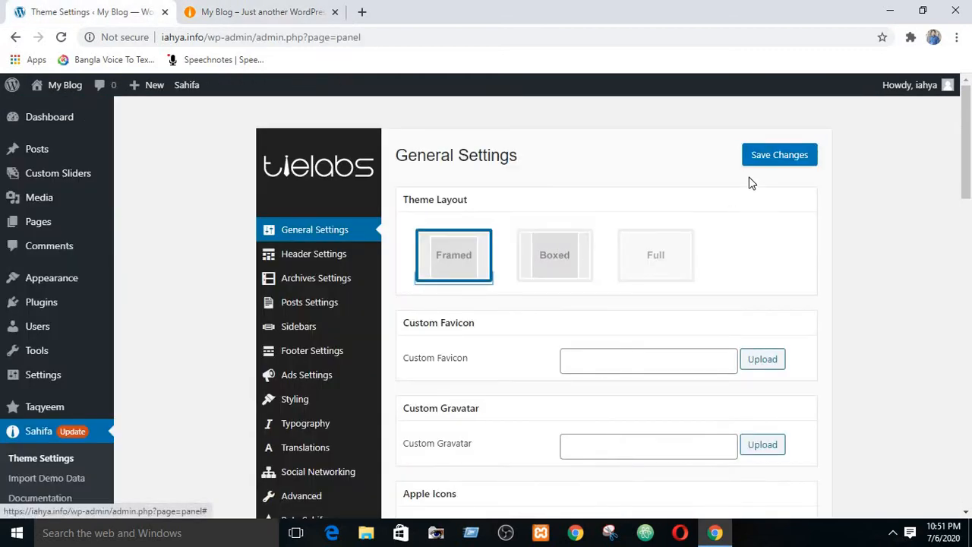
click(760, 159)
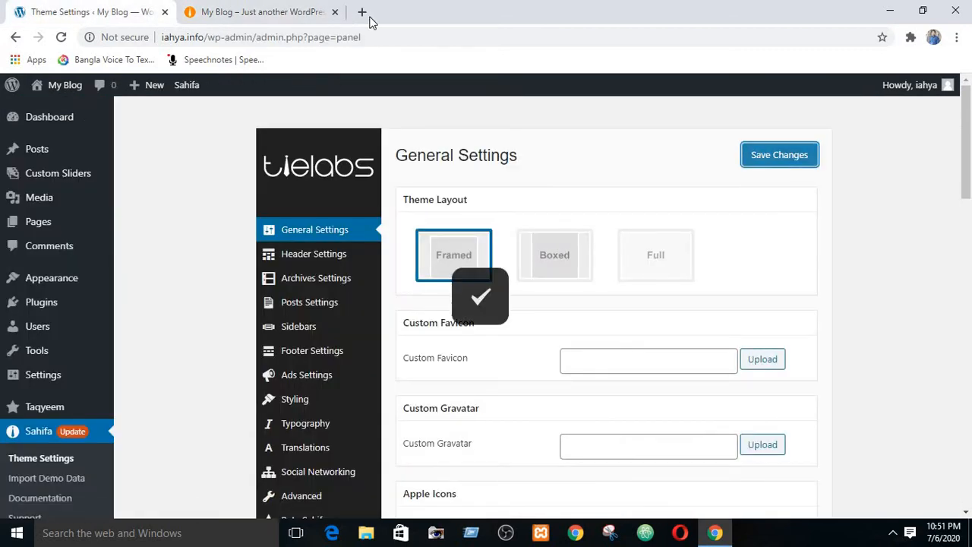
click(268, 9)
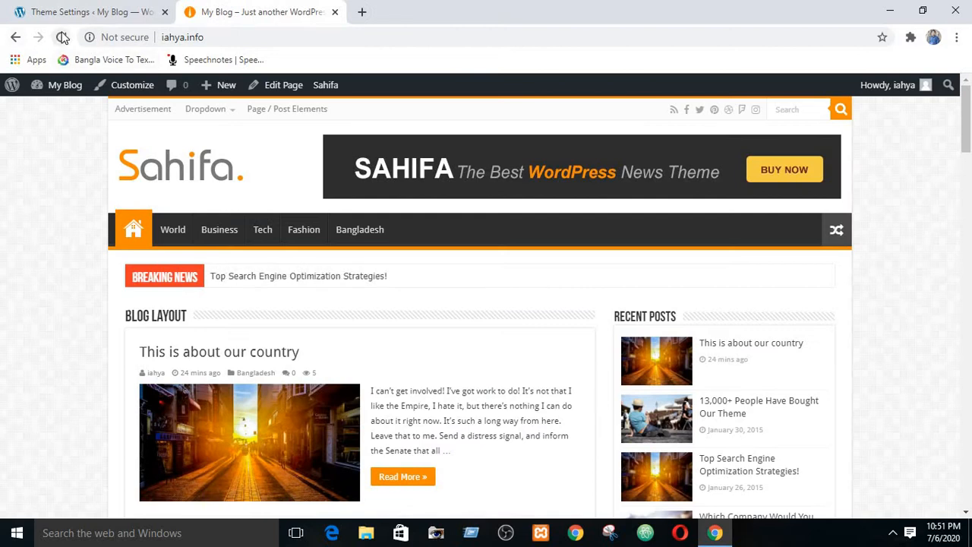
click(62, 38)
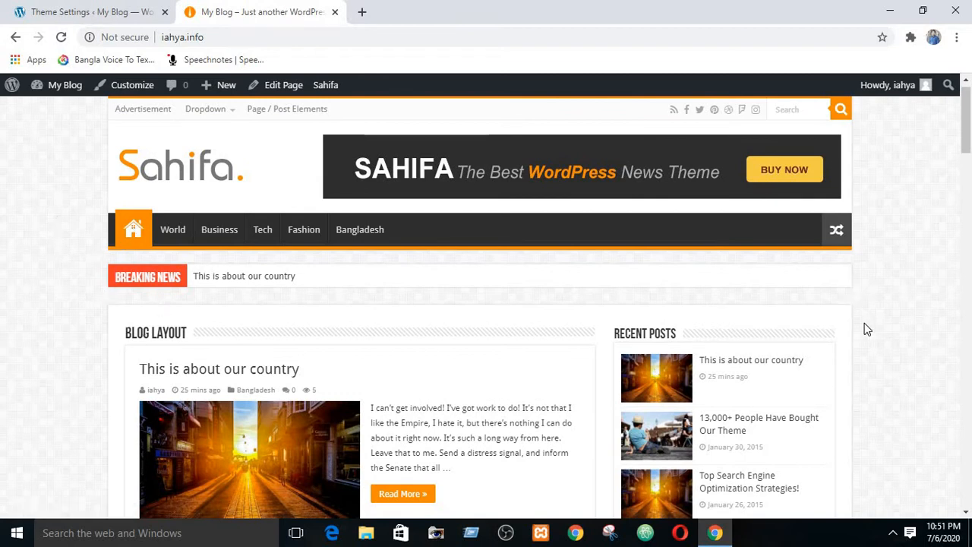
- Change the theme layout to Full, save the changes, and reload the blog's front page
click(79, 6)
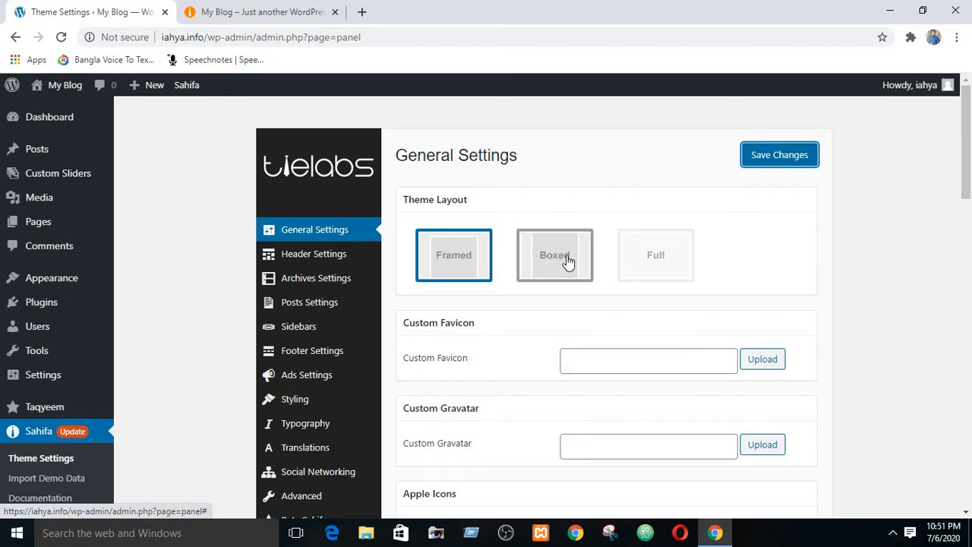
click(644, 265)
click(772, 157)
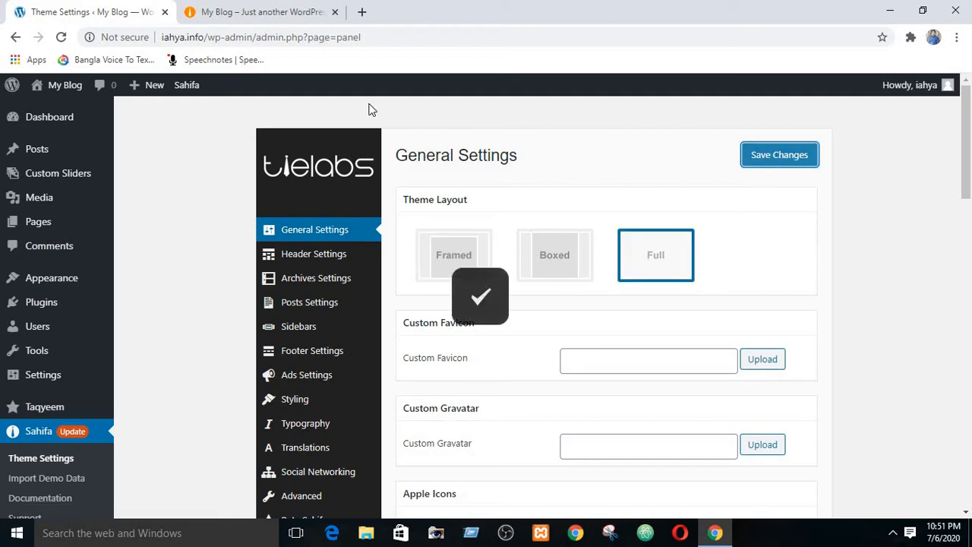
click(220, 11)
click(60, 38)
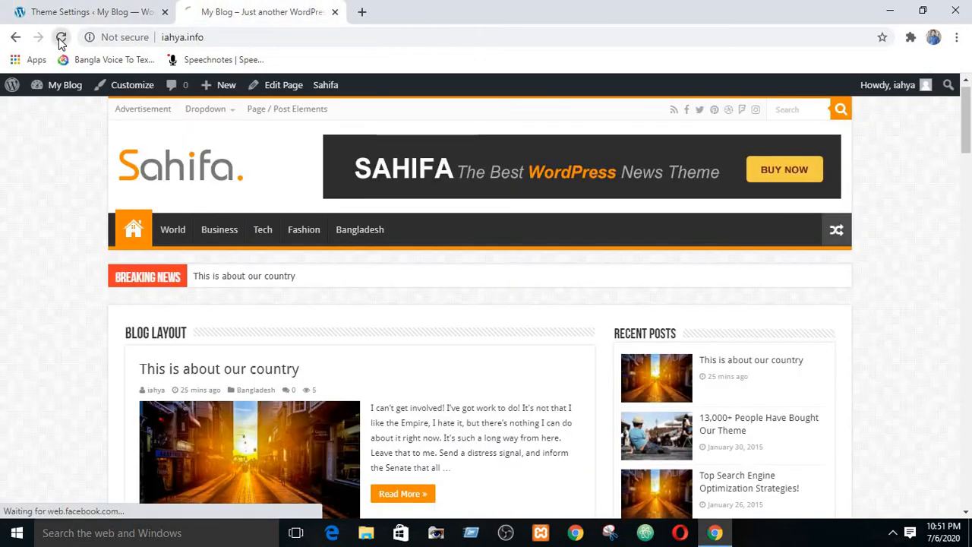
- Examine the full-width layout on the blog's front page from header to footer and compare it with the theme layout options
scroll(112, 274, down, 9)
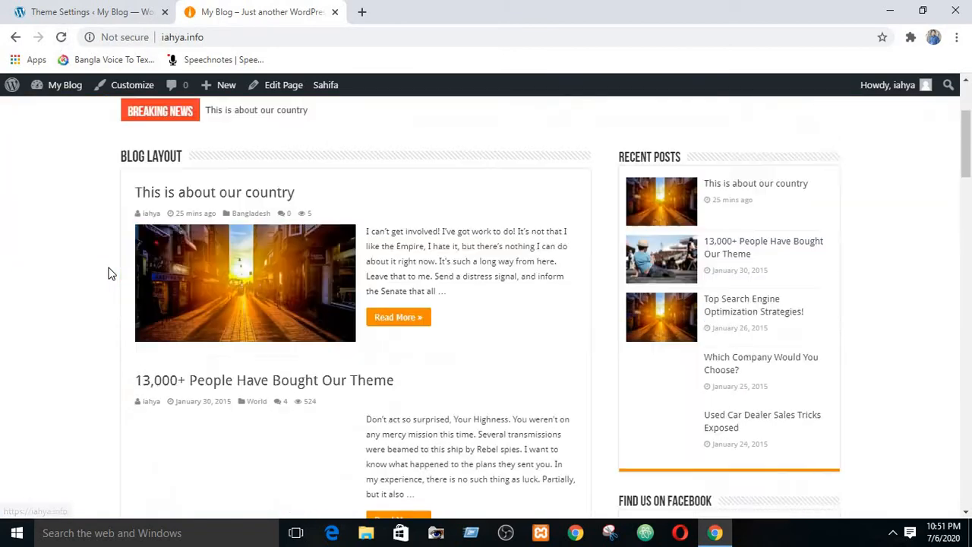
scroll(78, 306, down, 2)
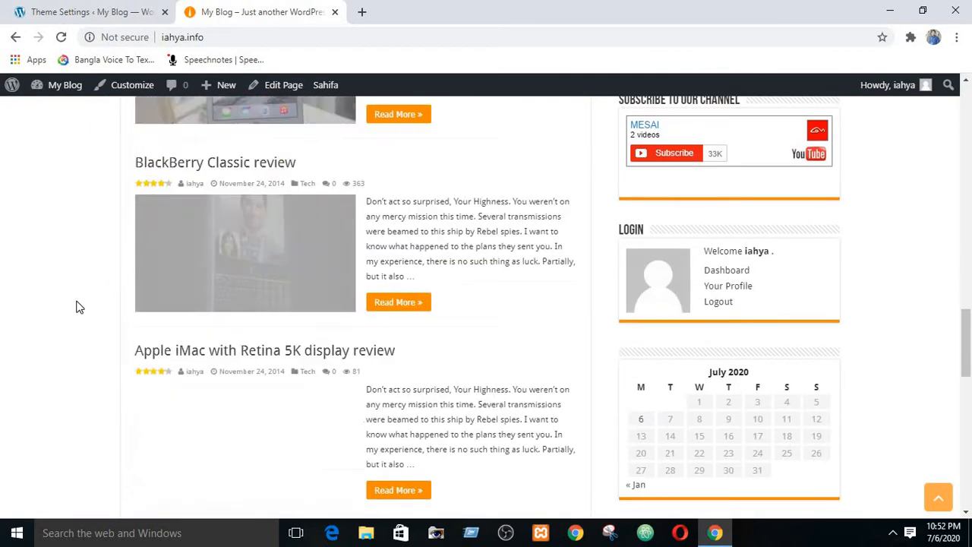
scroll(66, 306, up, 14)
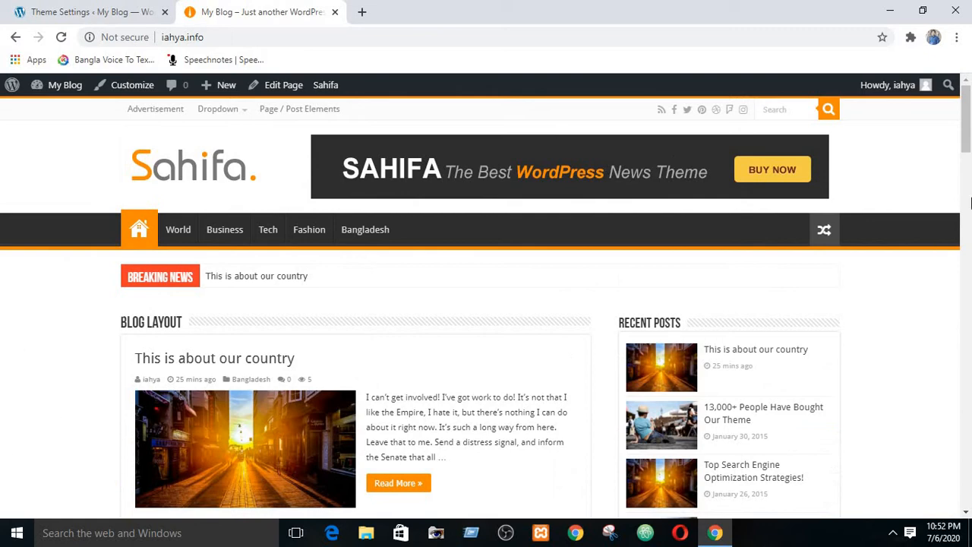
scroll(282, 232, down, 6)
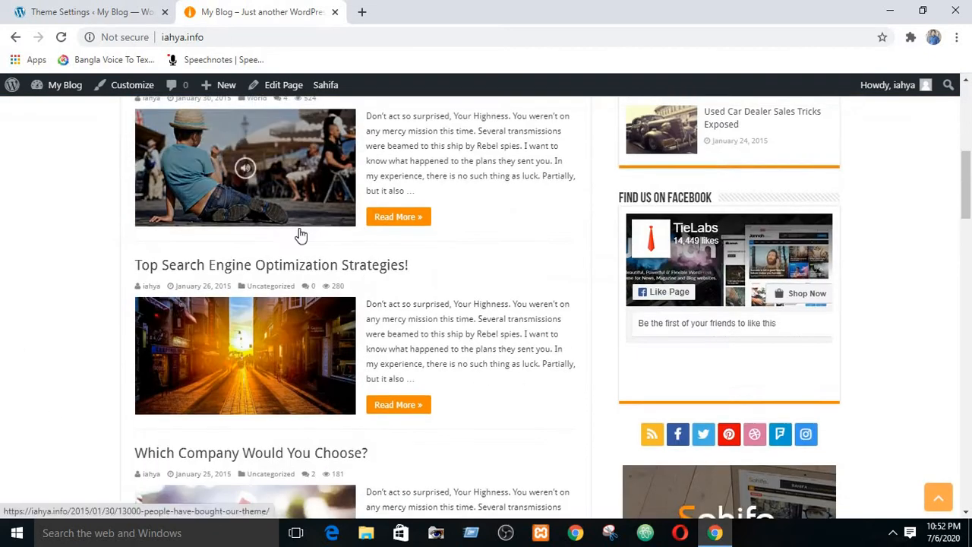
scroll(301, 232, down, 15)
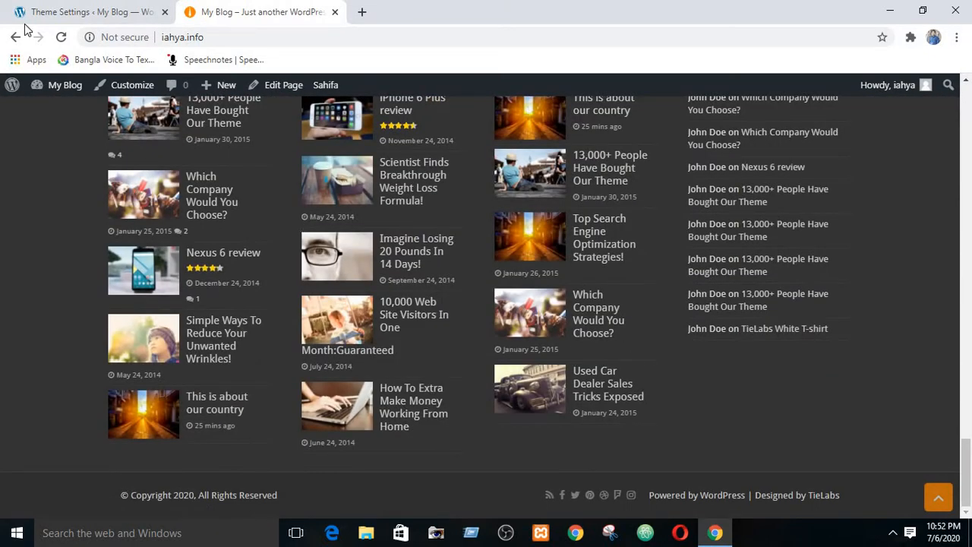
scroll(87, 207, up, 20)
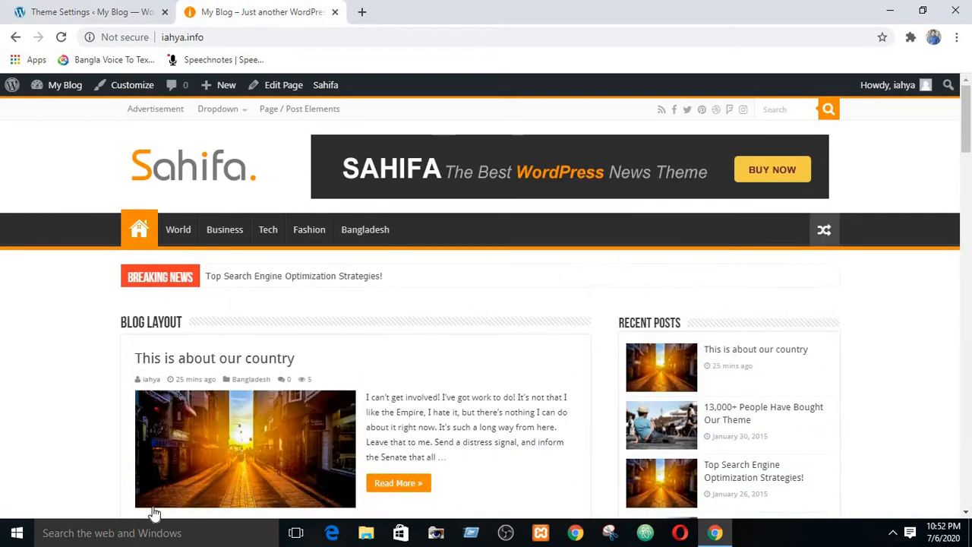
click(30, 8)
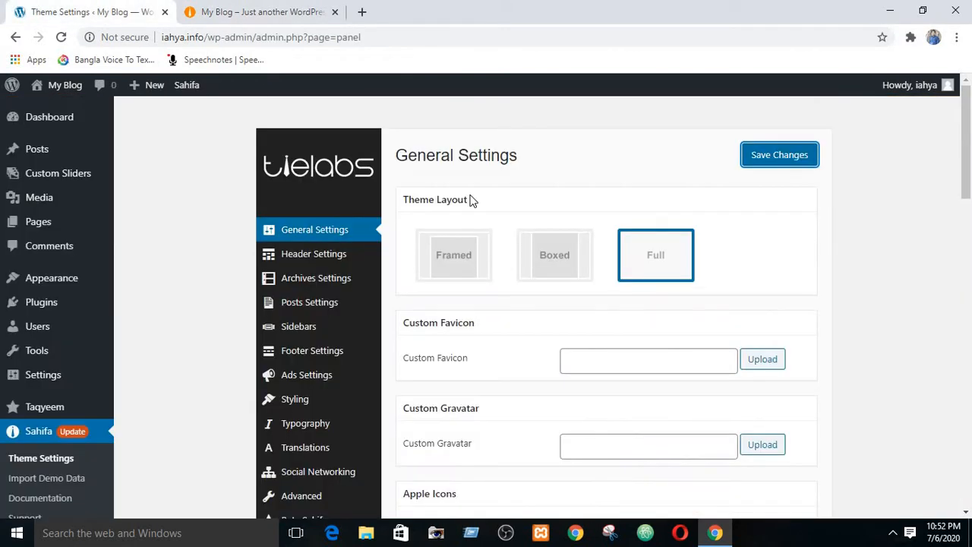
drag(968, 150, 970, 171)
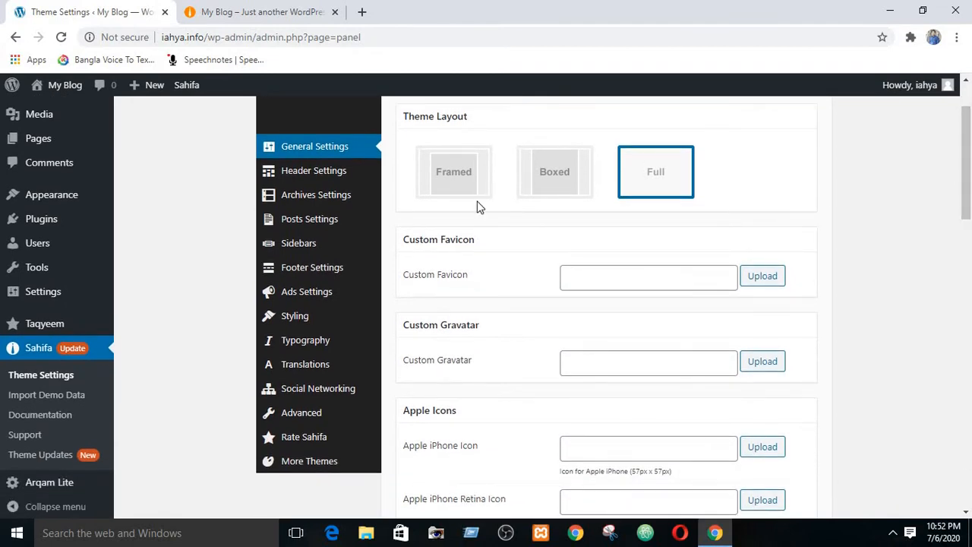
click(196, 19)
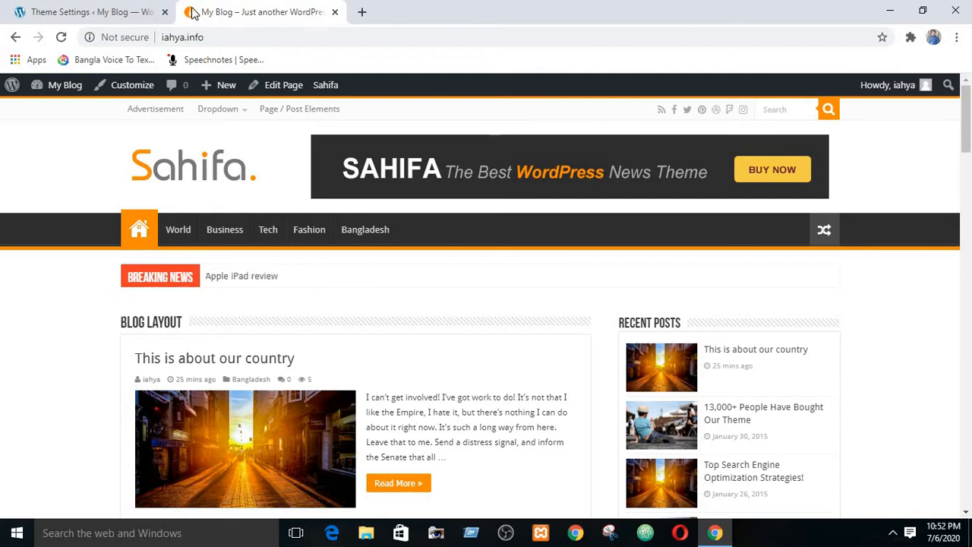
- Set the custom favicon to the Sahifa logo image logo-1.png from the media library
click(34, 11)
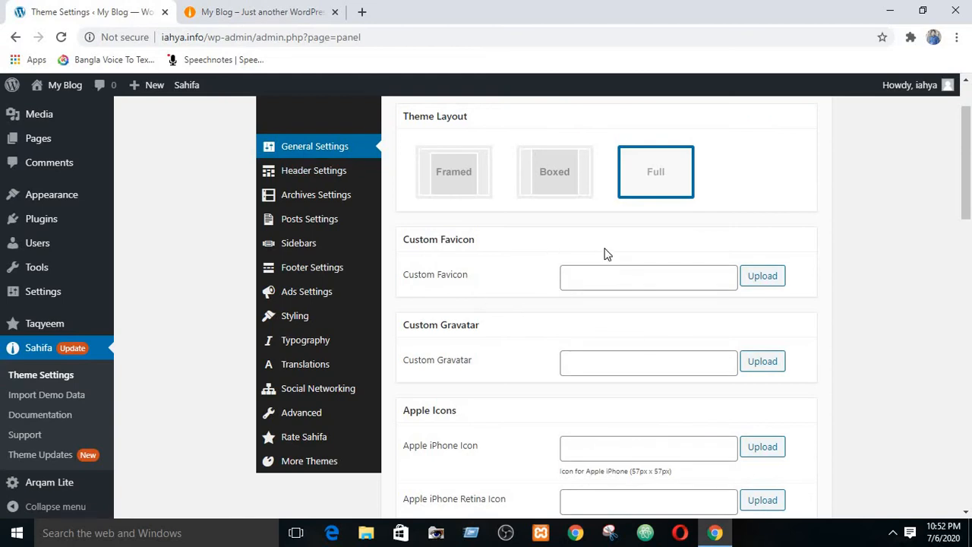
click(763, 276)
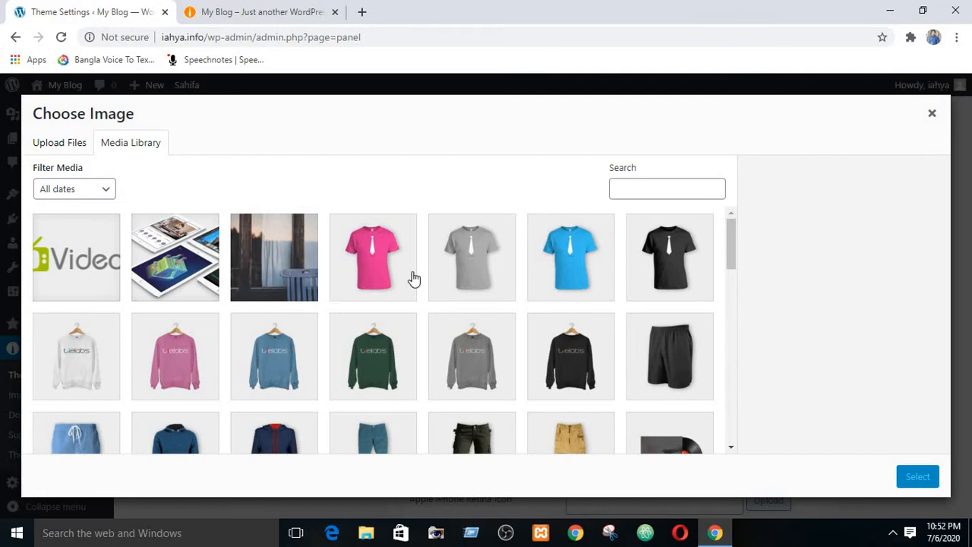
scroll(364, 320, down, 5)
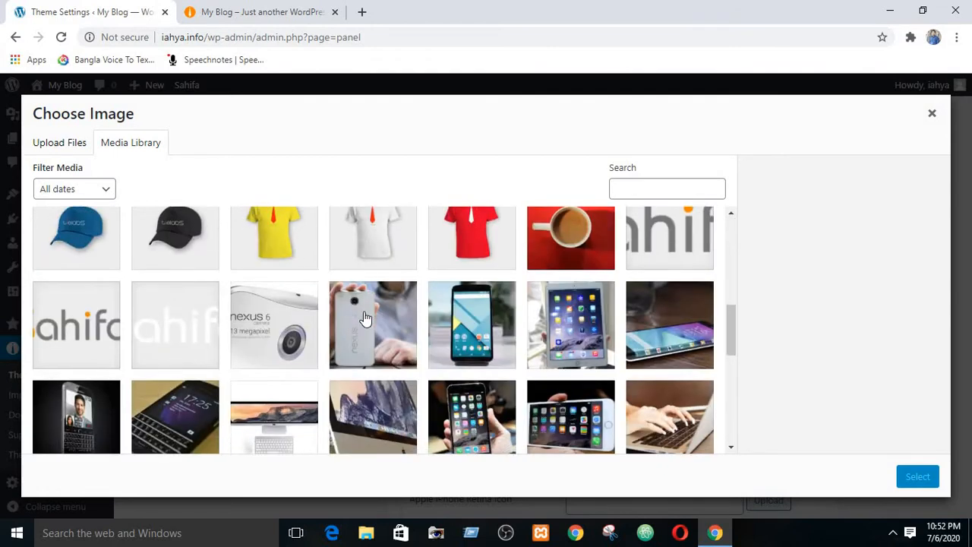
scroll(365, 319, down, 3)
scroll(365, 319, up, 3)
click(74, 323)
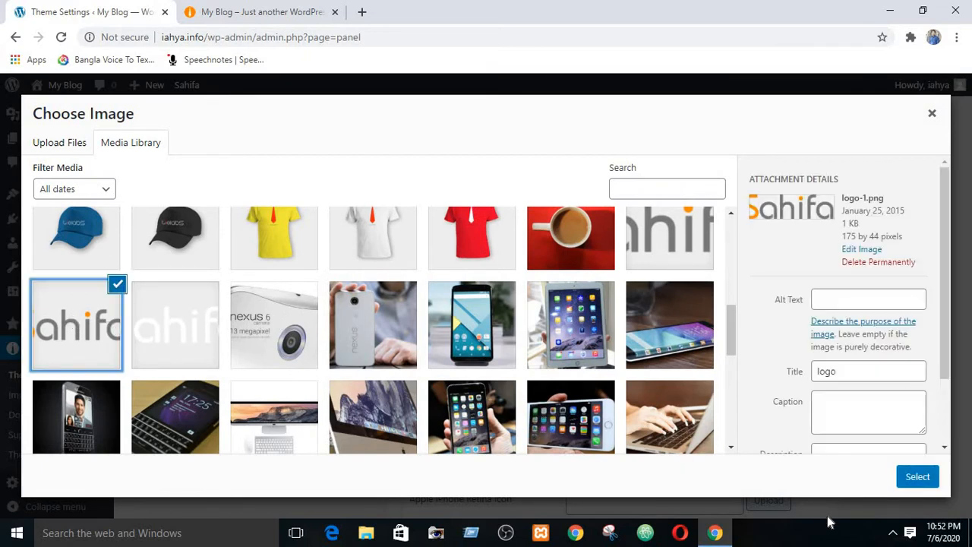
click(914, 476)
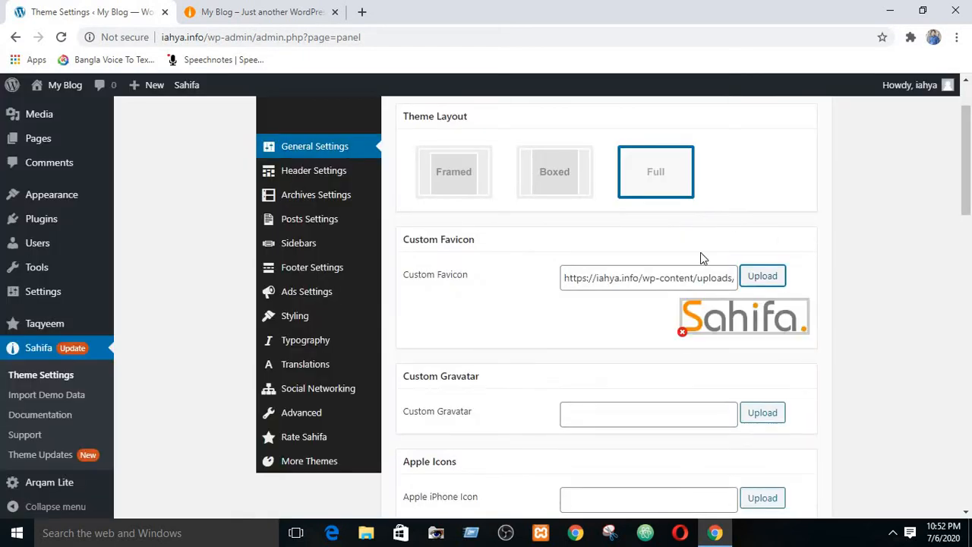
- Save the theme settings, check the favicon on the reloaded blog, and return to the theme settings
scroll(773, 321, down, 4)
scroll(773, 321, up, 5)
click(790, 161)
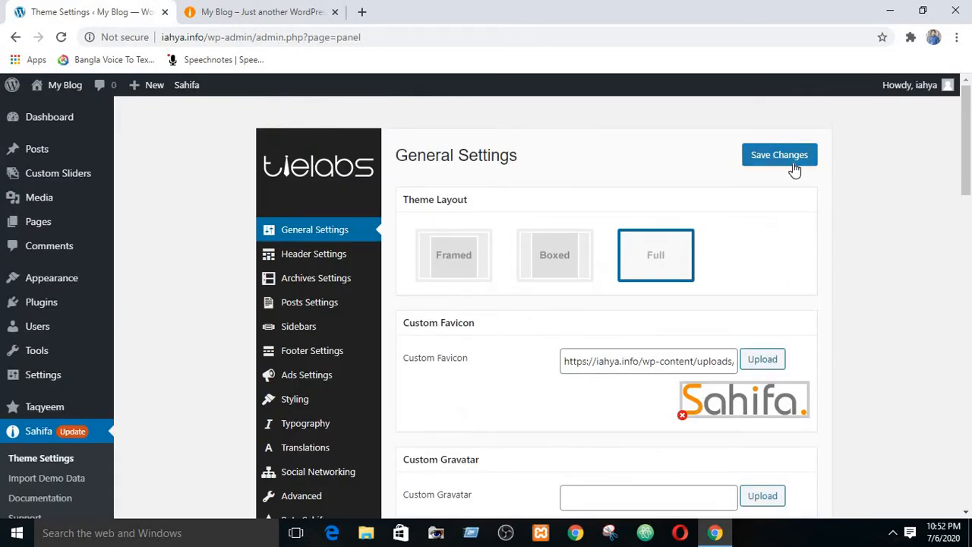
click(234, 9)
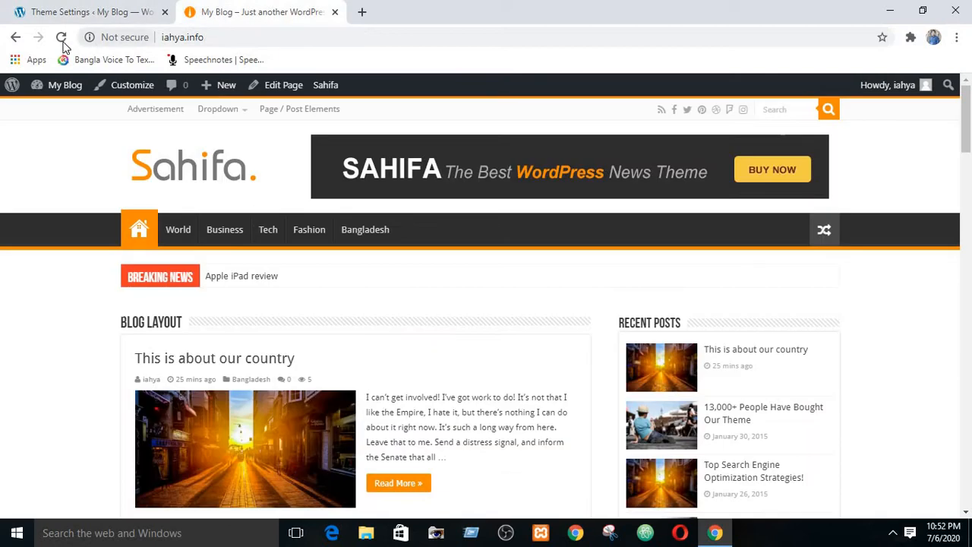
click(62, 38)
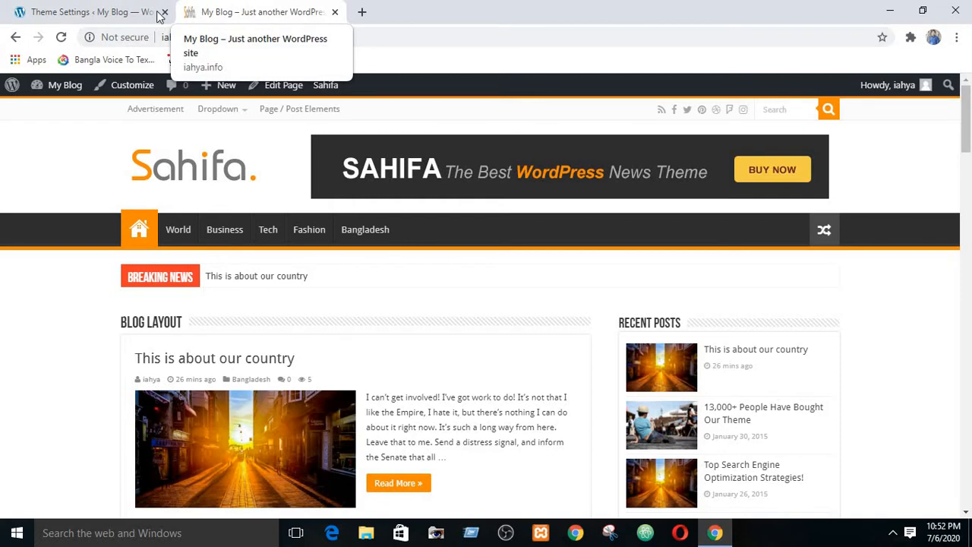
click(97, 12)
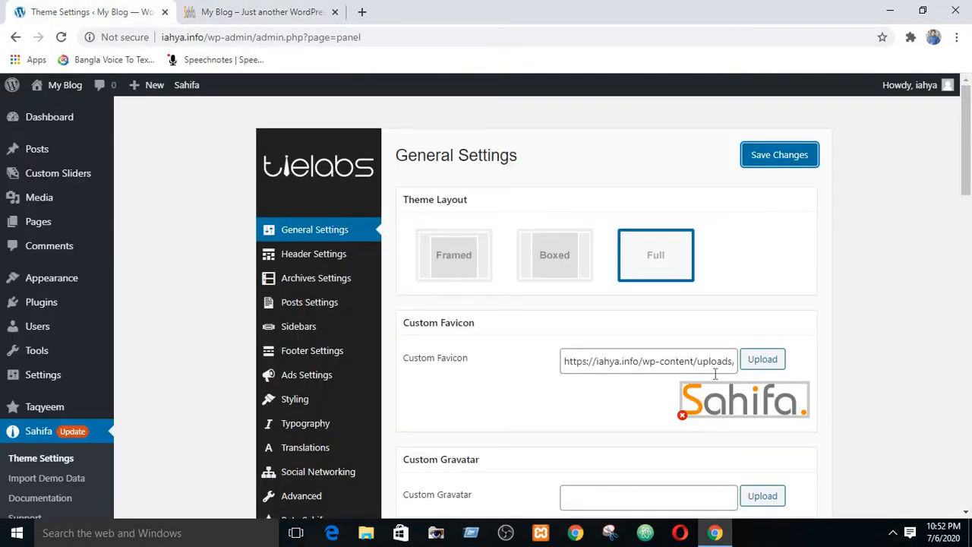
- Examine the Custom Gravatar and Apple Icons settings, opening and closing the image chooser for the Apple iPad icon
scroll(724, 361, down, 3)
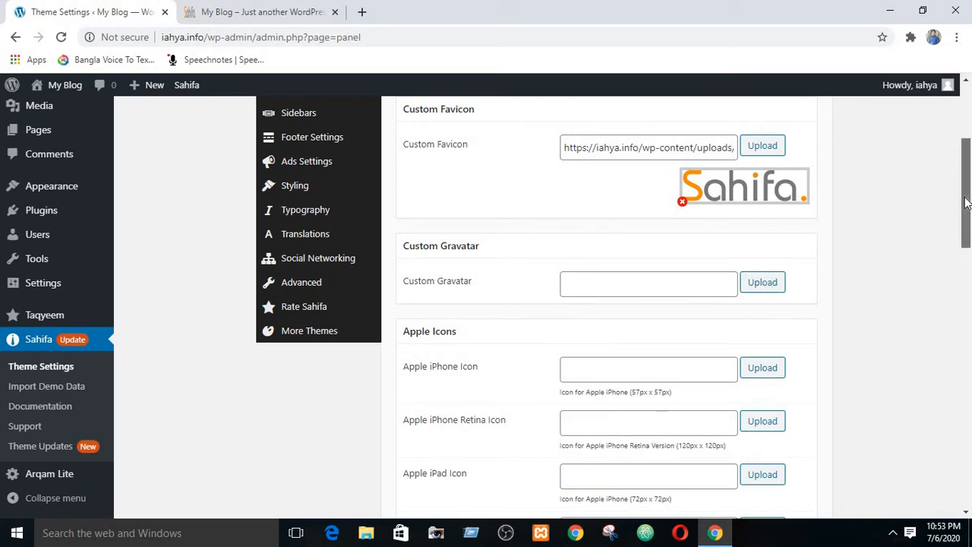
drag(965, 202, 964, 239)
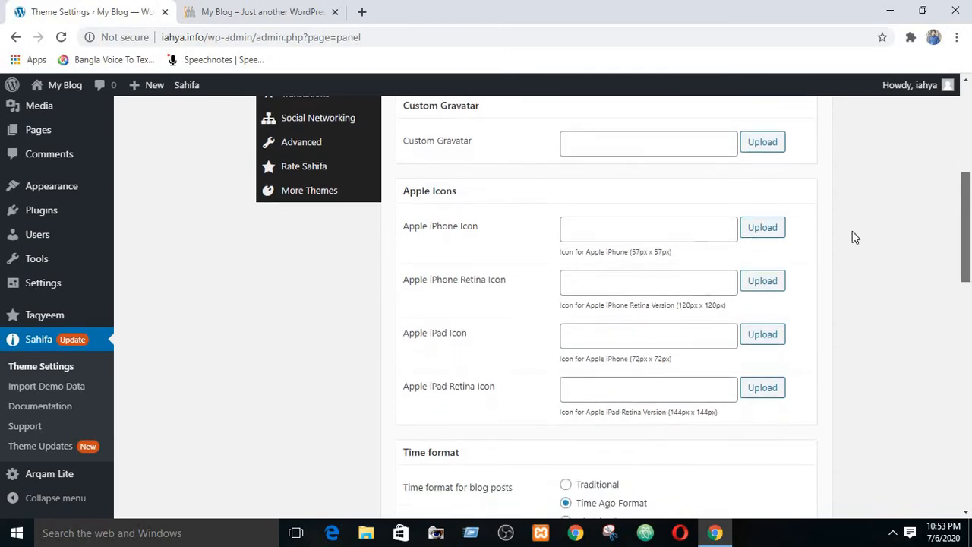
click(615, 237)
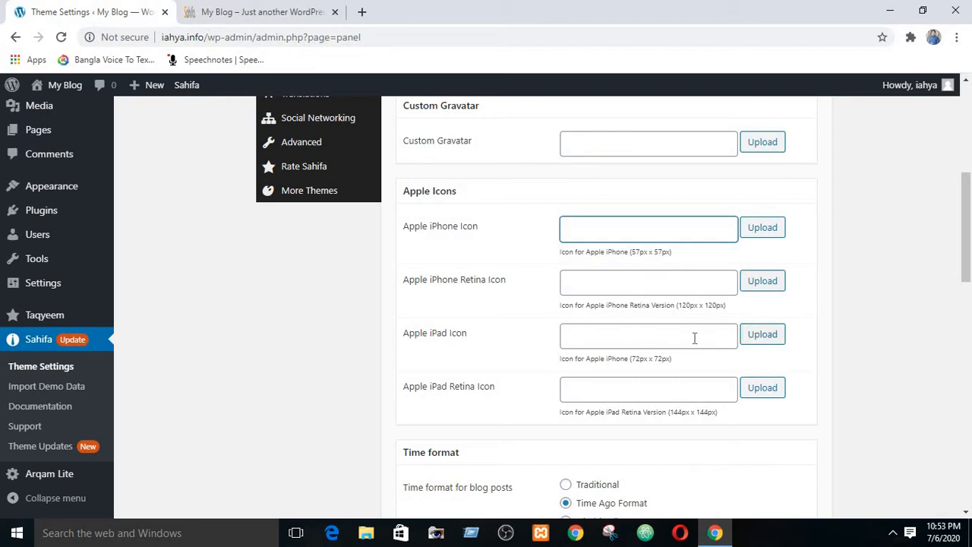
click(757, 338)
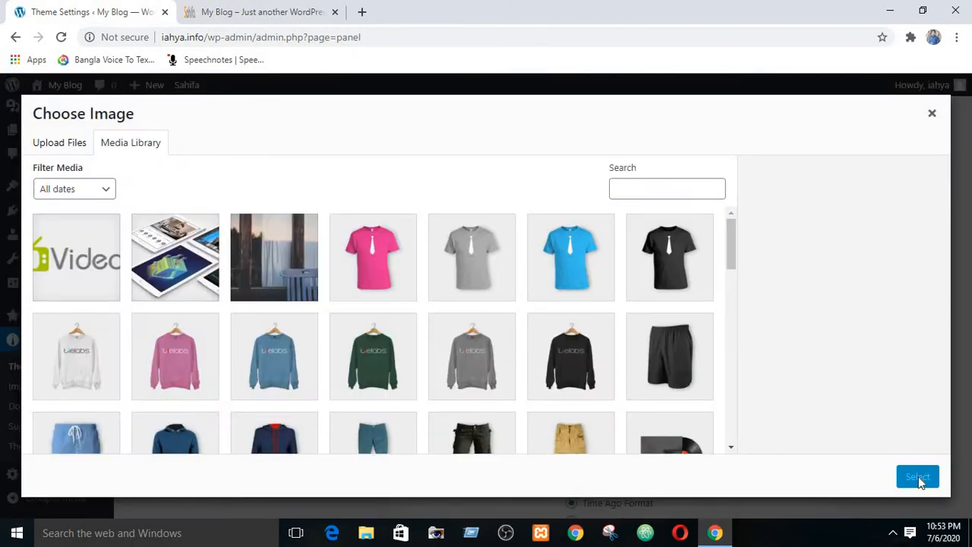
click(40, 144)
click(935, 114)
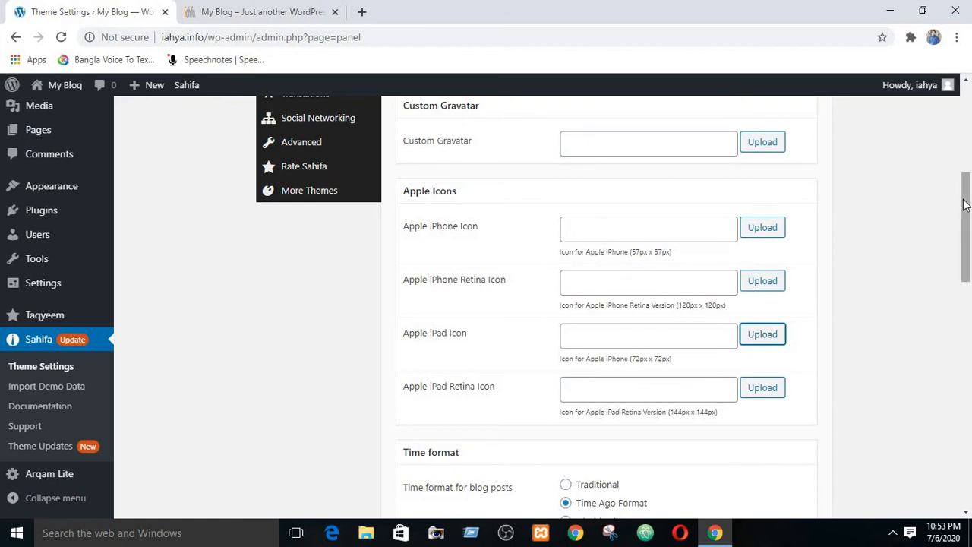
drag(965, 204, 970, 148)
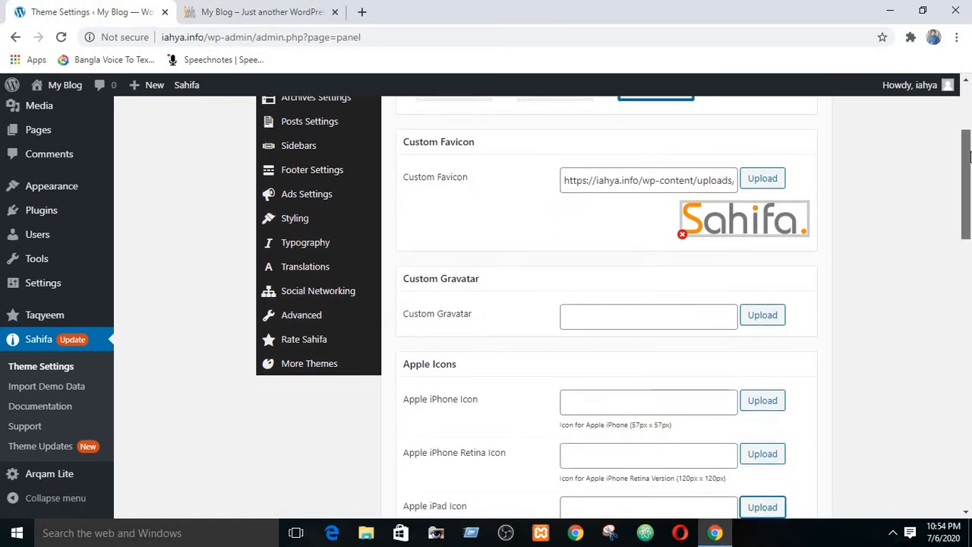
drag(969, 156, 969, 178)
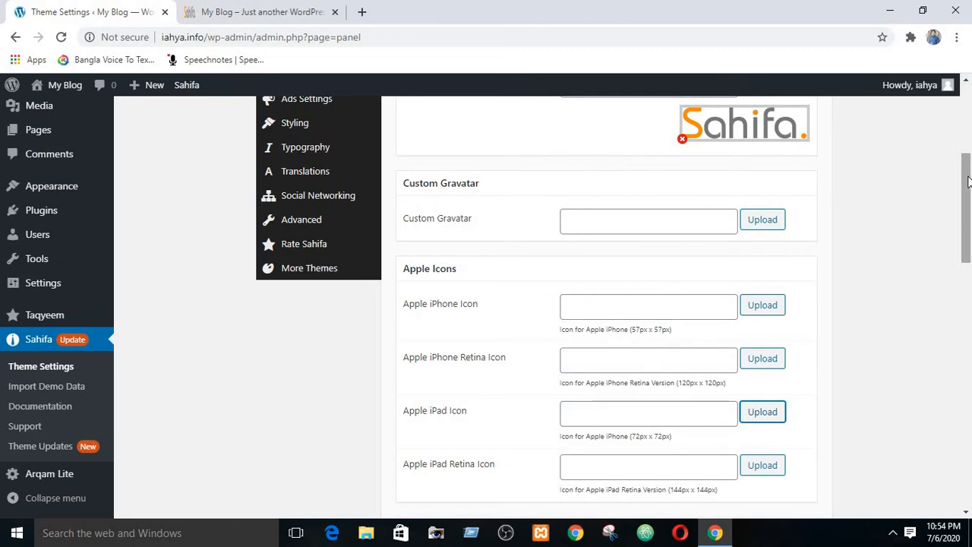
drag(968, 181, 968, 227)
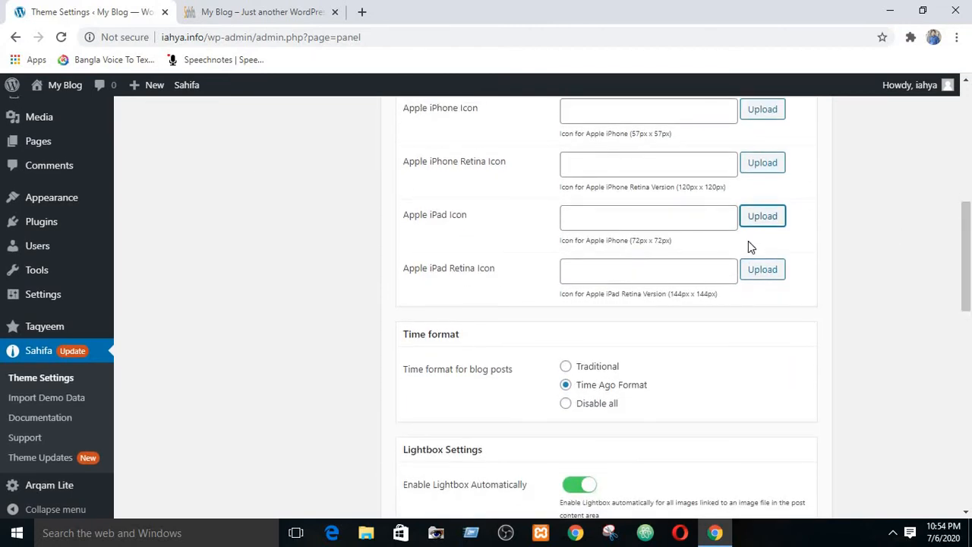
- Check the post dates on the blog, set the time format for blog posts to Traditional, and save the changes
click(270, 10)
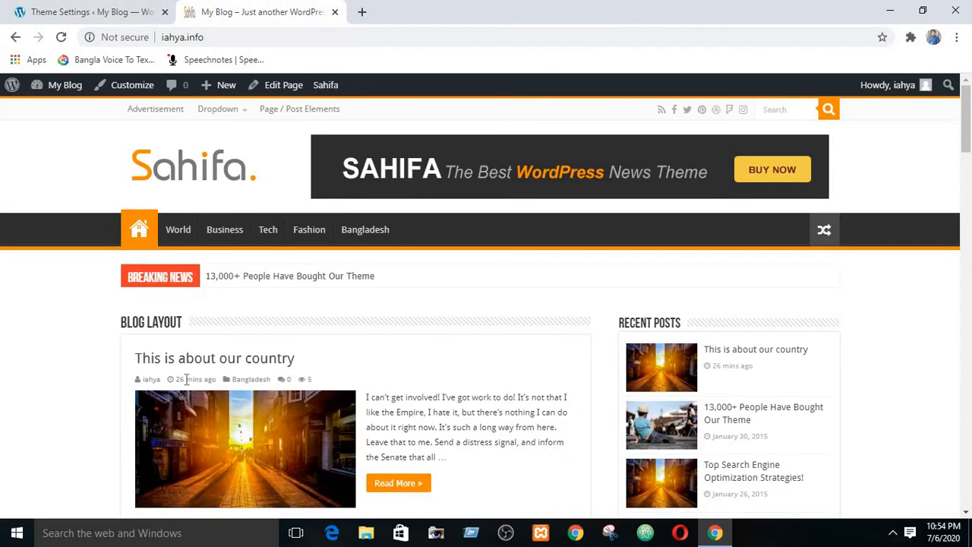
click(121, 9)
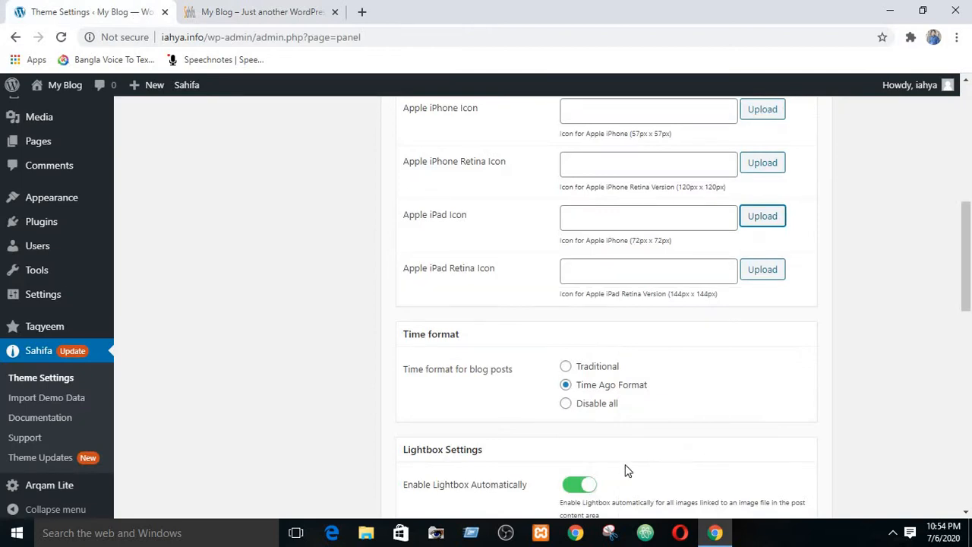
click(567, 367)
scroll(759, 366, up, 10)
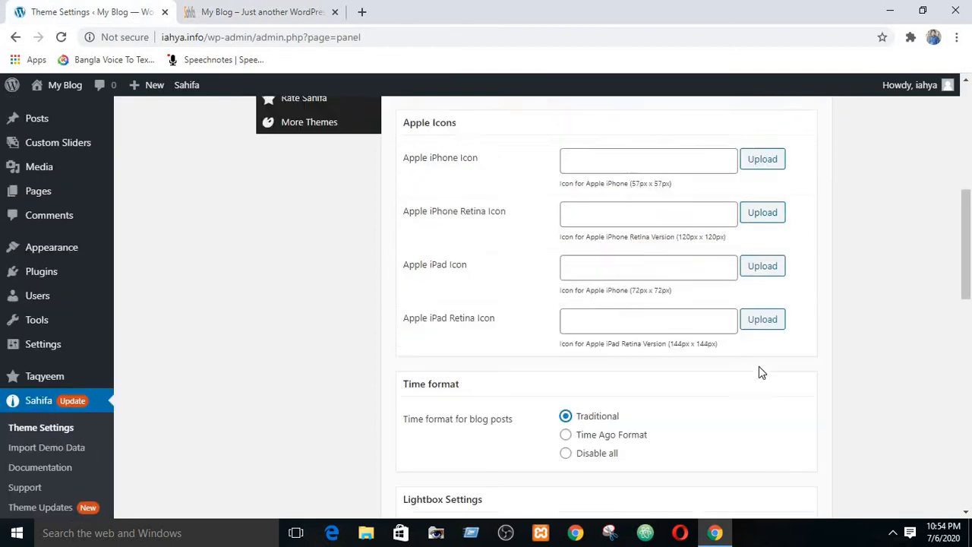
click(787, 156)
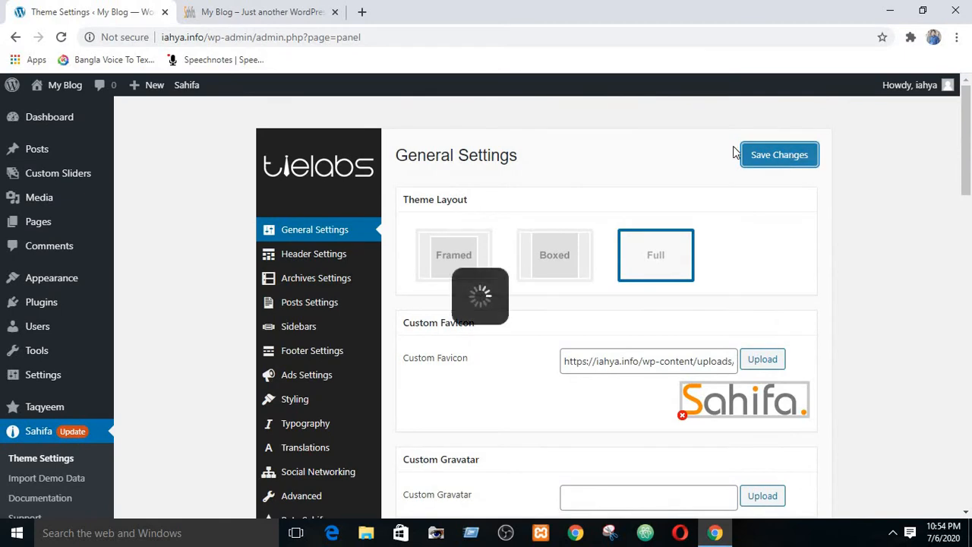
- Reload the blog's front page, check how the post dates are displayed, and return to the theme settings
click(232, 9)
click(62, 37)
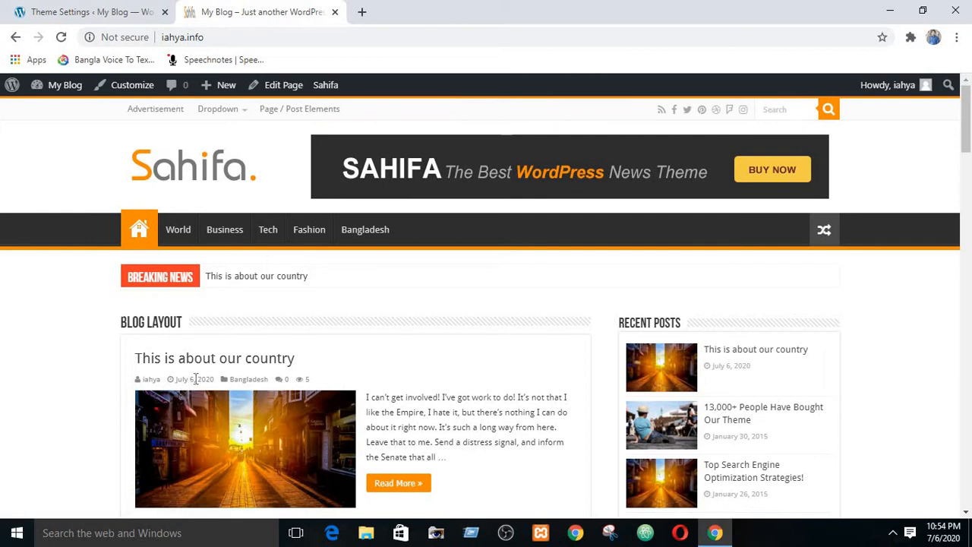
click(79, 9)
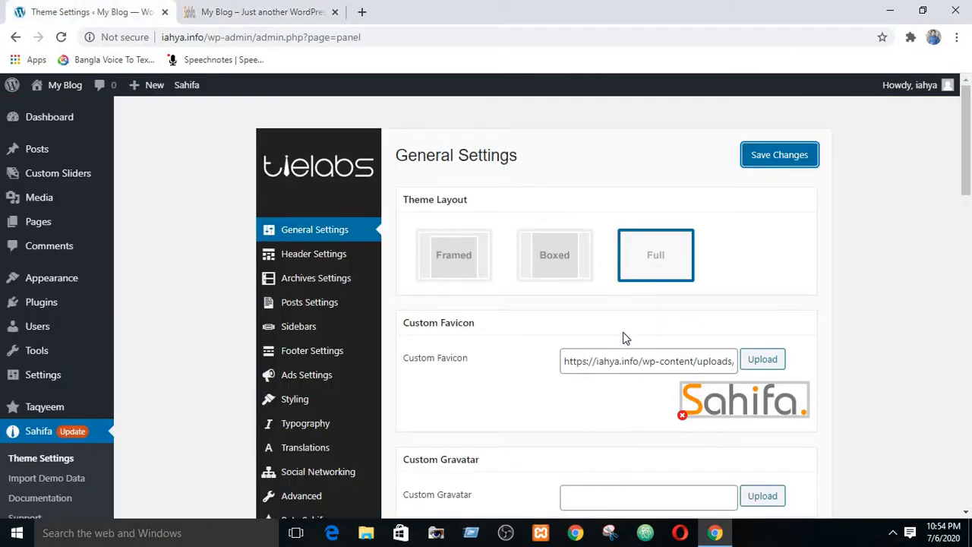
- Review the lightbox settings, switching Enable Lightbox Automatically off and back on
scroll(623, 332, down, 5)
scroll(623, 338, down, 3)
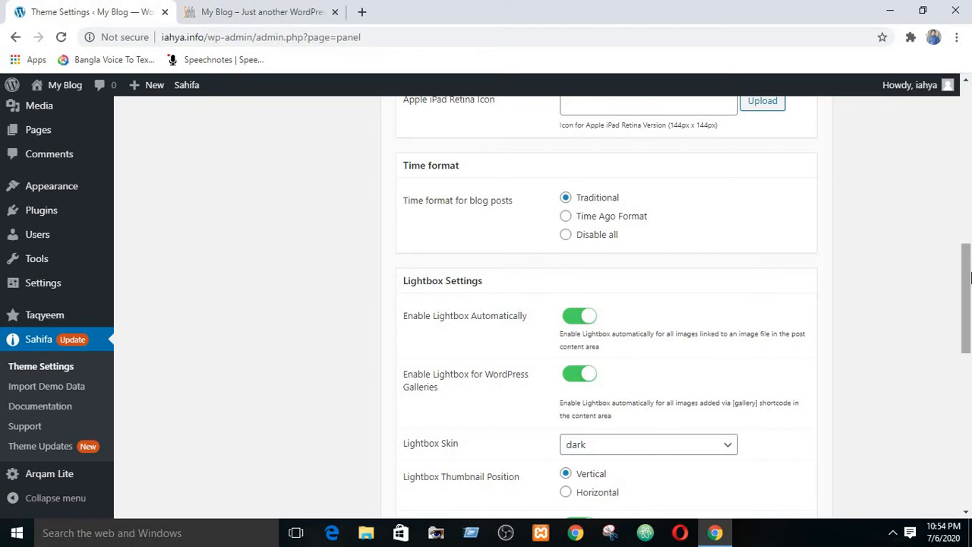
drag(967, 278, 969, 298)
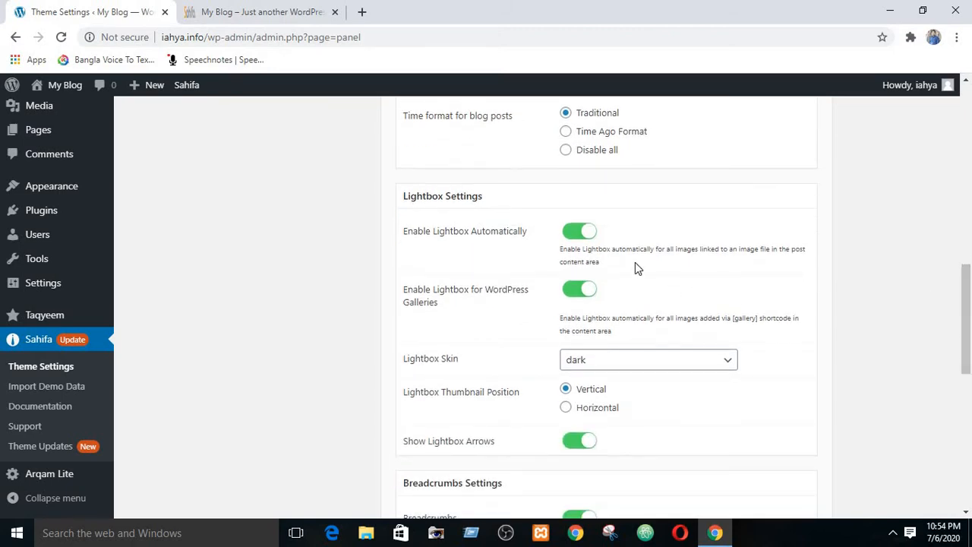
click(594, 234)
click(573, 234)
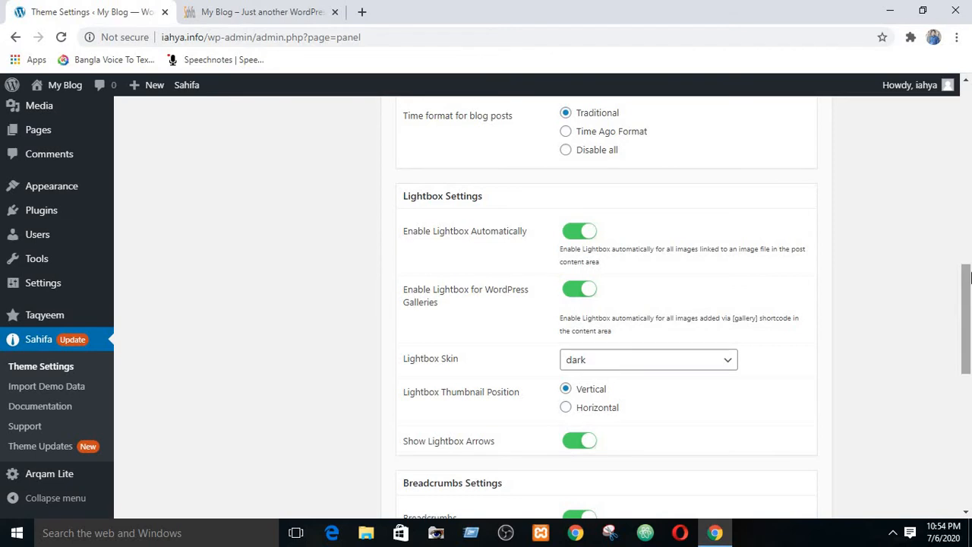
- Examine the breadcrumb trail and its delimiter on the blog's World category page and return to the Breadcrumbs Settings
drag(968, 284, 970, 320)
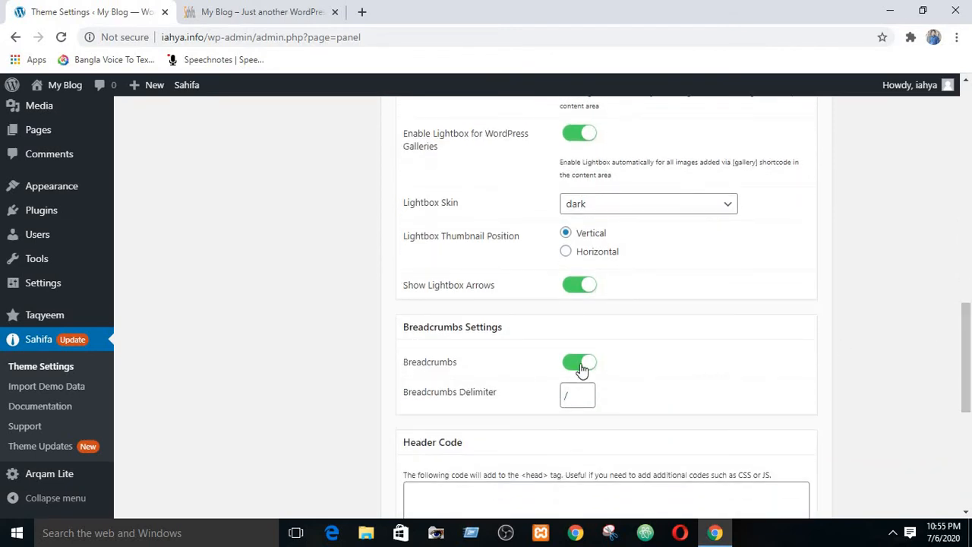
click(238, 13)
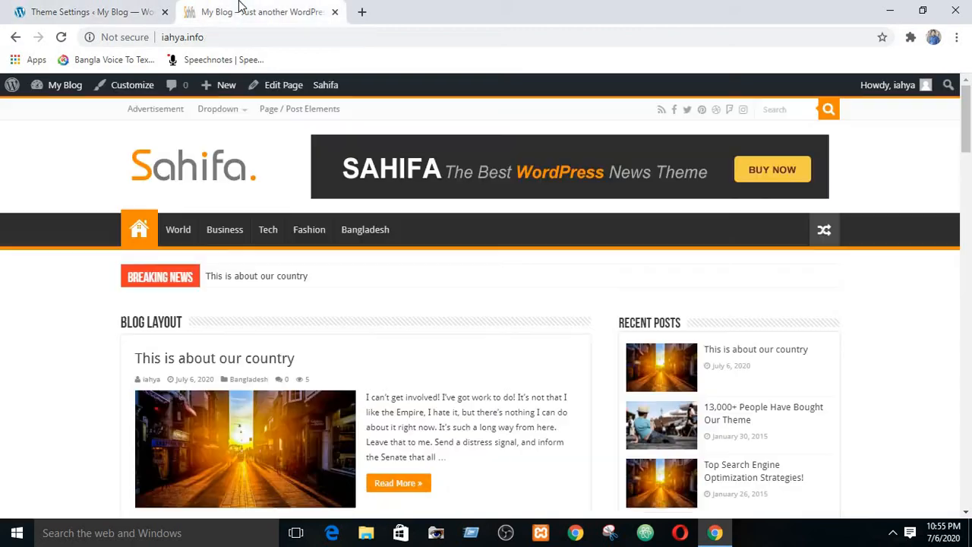
click(187, 237)
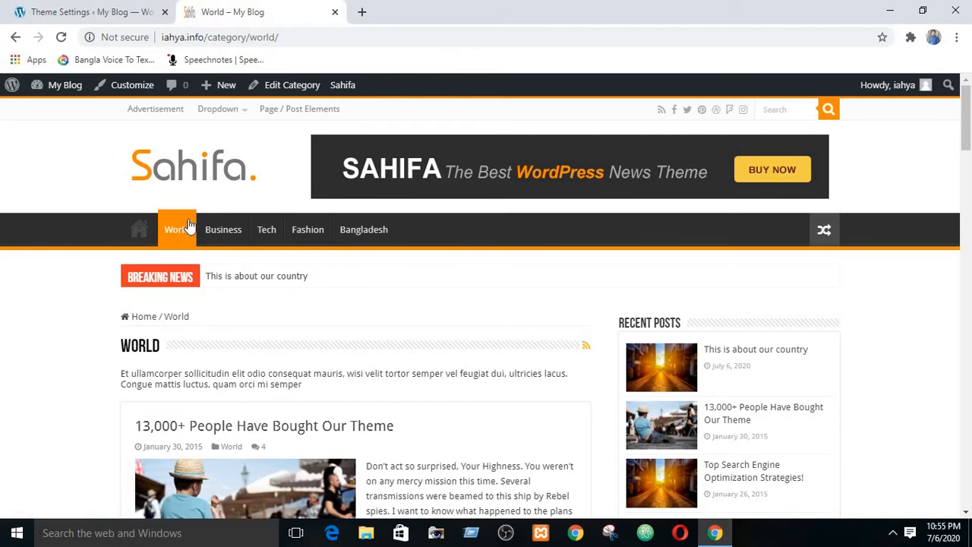
double_click(158, 318)
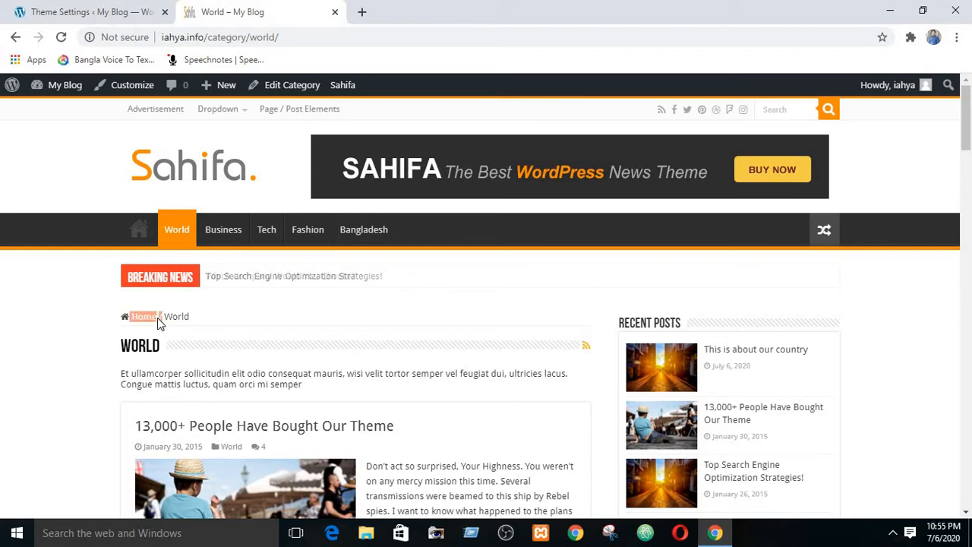
click(160, 318)
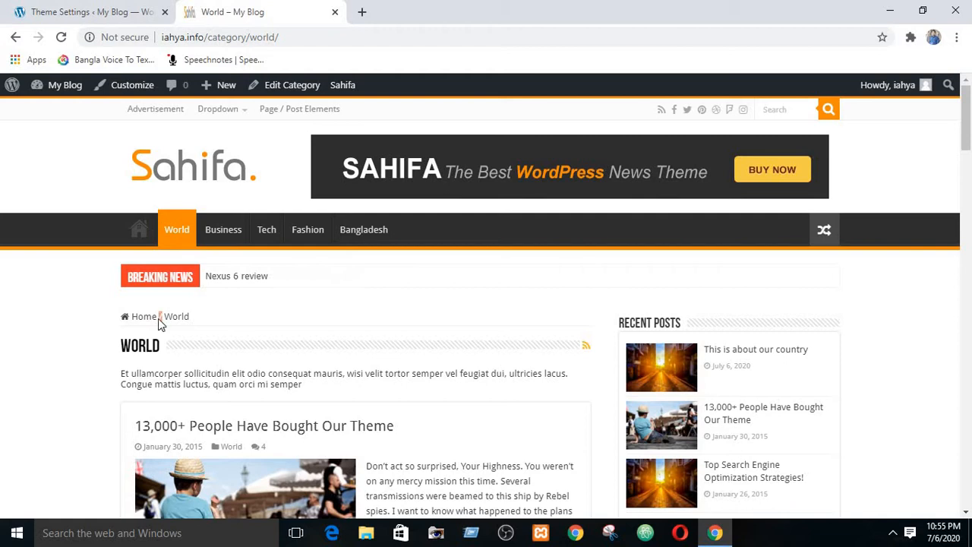
click(92, 9)
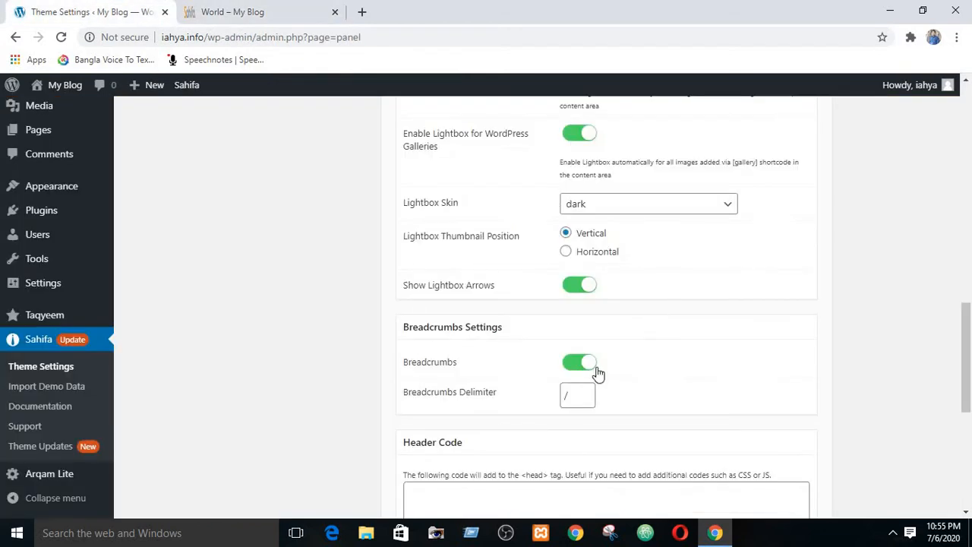
- Set the breadcrumbs delimiter to "." and save the theme settings
double_click(568, 393)
scroll(747, 278, up, 10)
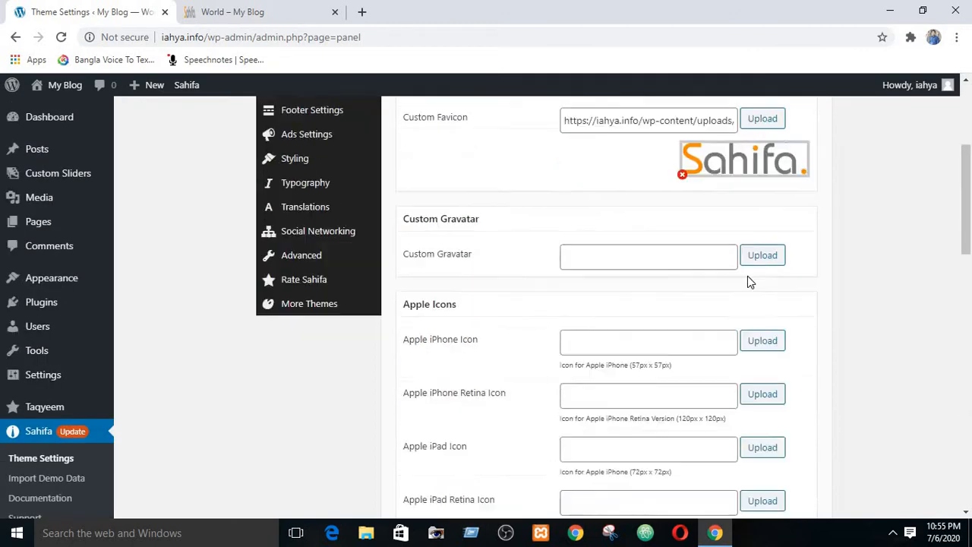
scroll(775, 231, up, 3)
click(803, 155)
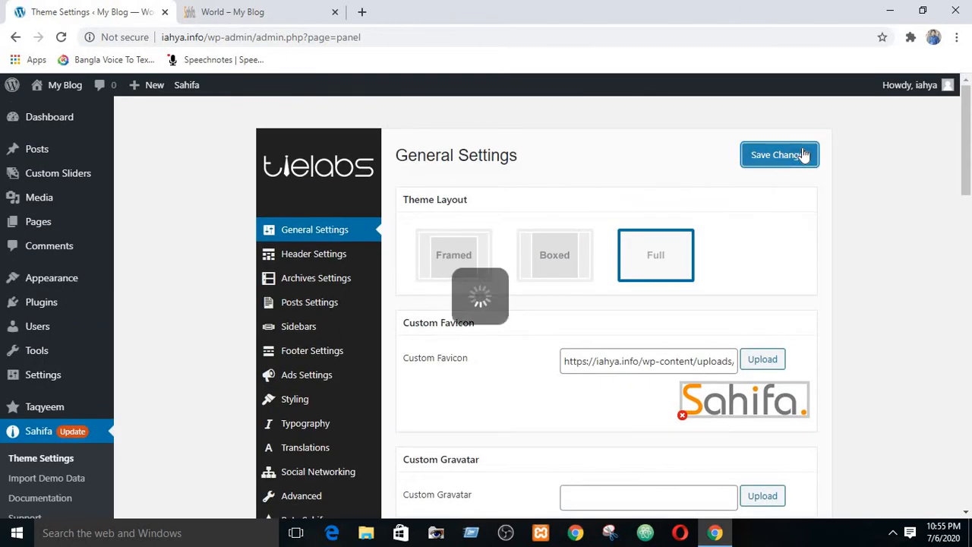
- Reload the World category page, check the delimiter in its breadcrumb trail, and return to the theme settings
click(184, 21)
click(61, 36)
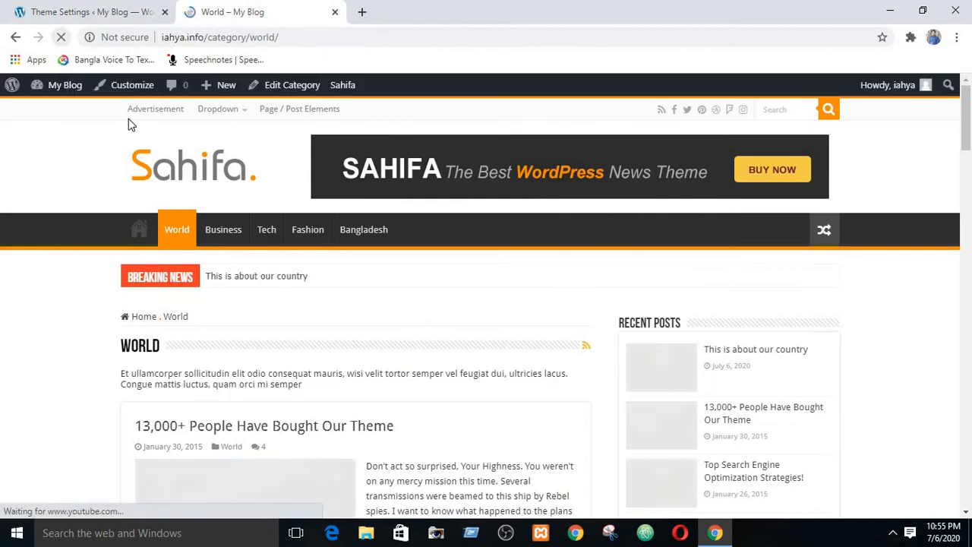
double_click(163, 318)
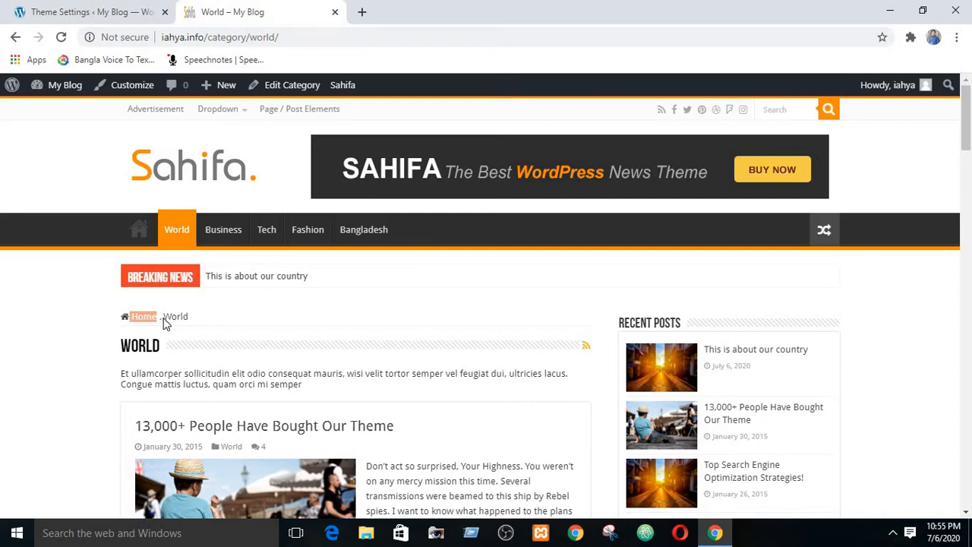
click(94, 11)
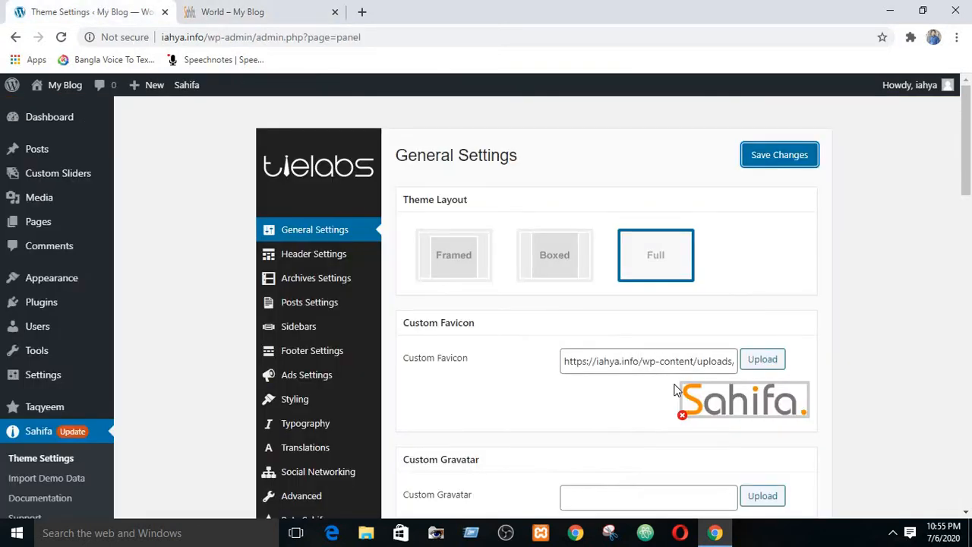
- Set the breadcrumbs delimiter back to "/" and save the theme settings
scroll(675, 380, down, 6)
scroll(607, 374, down, 3)
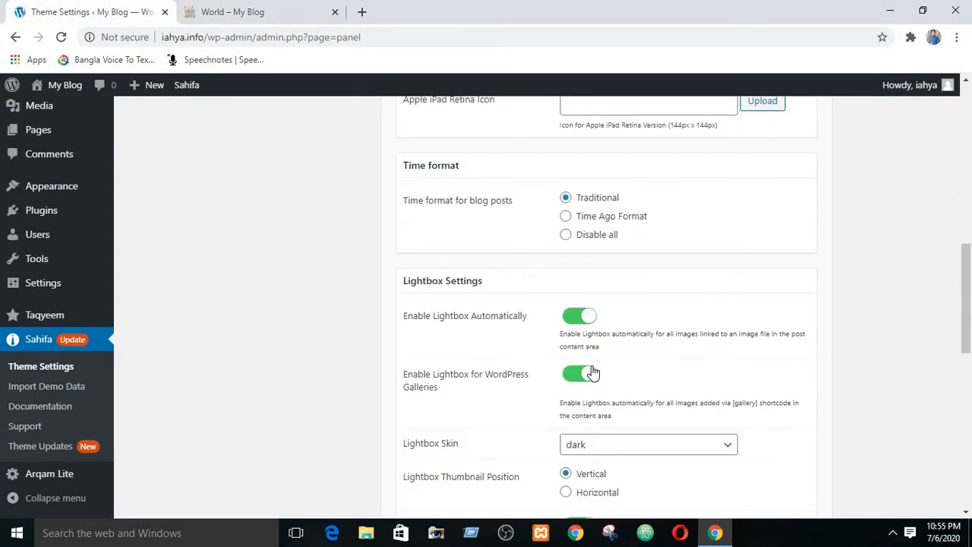
scroll(592, 390, down, 3)
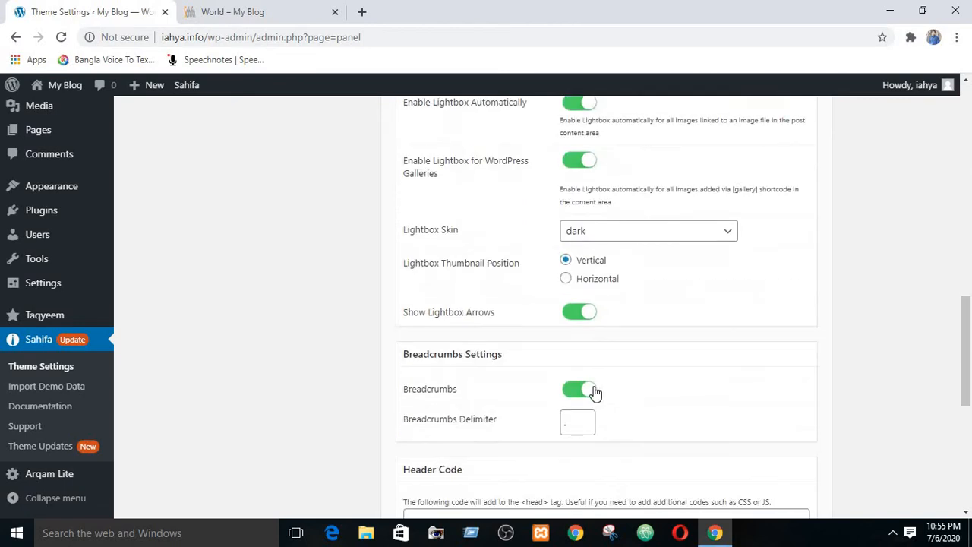
click(572, 431)
text(/)
scroll(585, 424, up, 12)
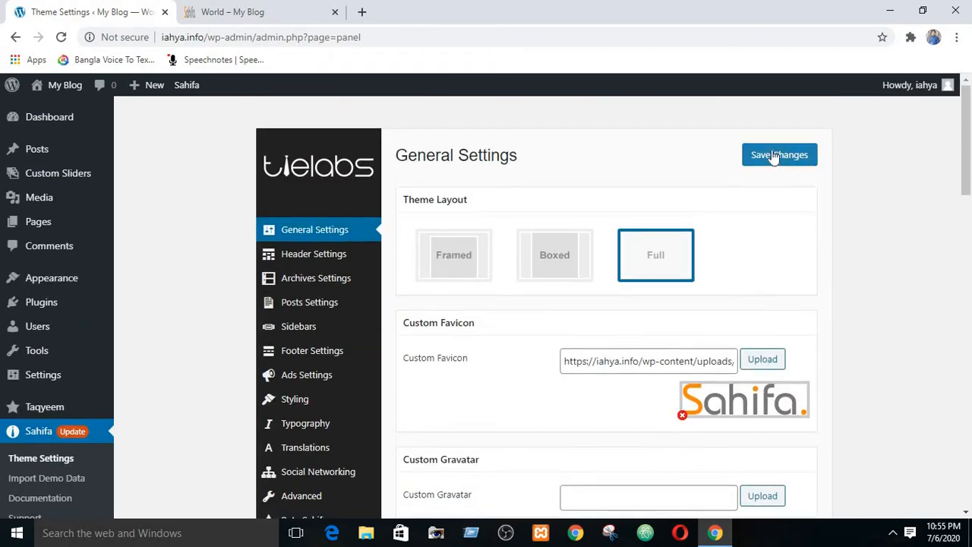
click(774, 160)
- Examine the Header Code and Footer Code fields and their descriptions at the end of the general settings
scroll(744, 228, down, 5)
scroll(744, 228, down, 10)
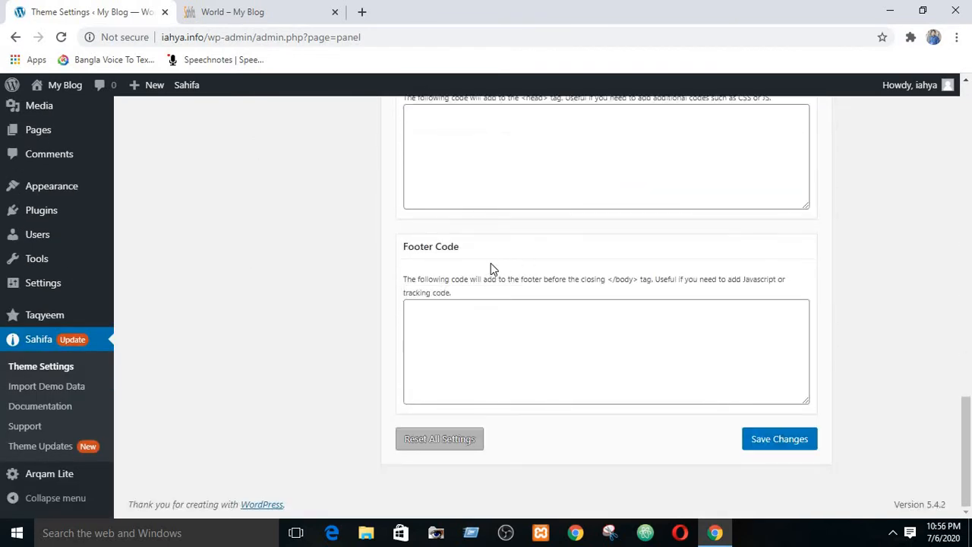
scroll(490, 266, up, 3)
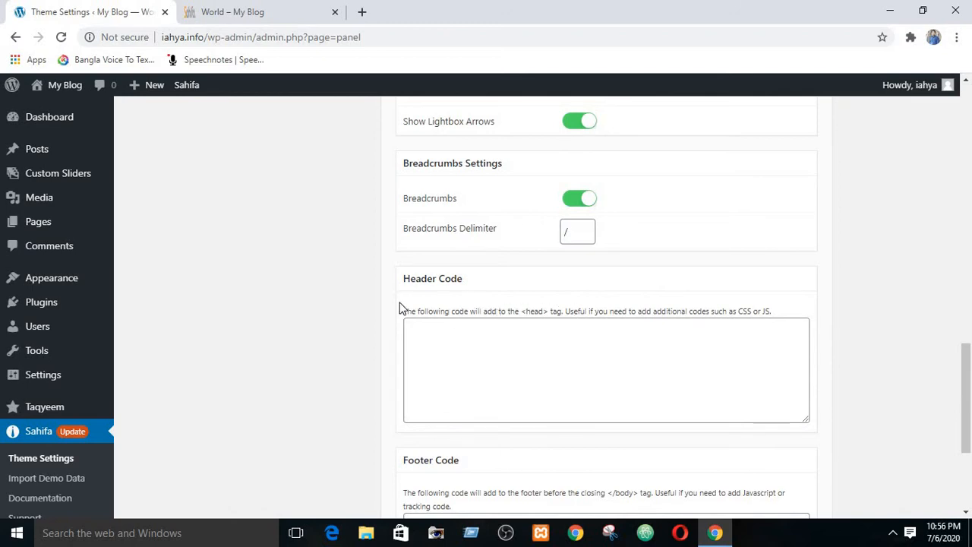
click(438, 332)
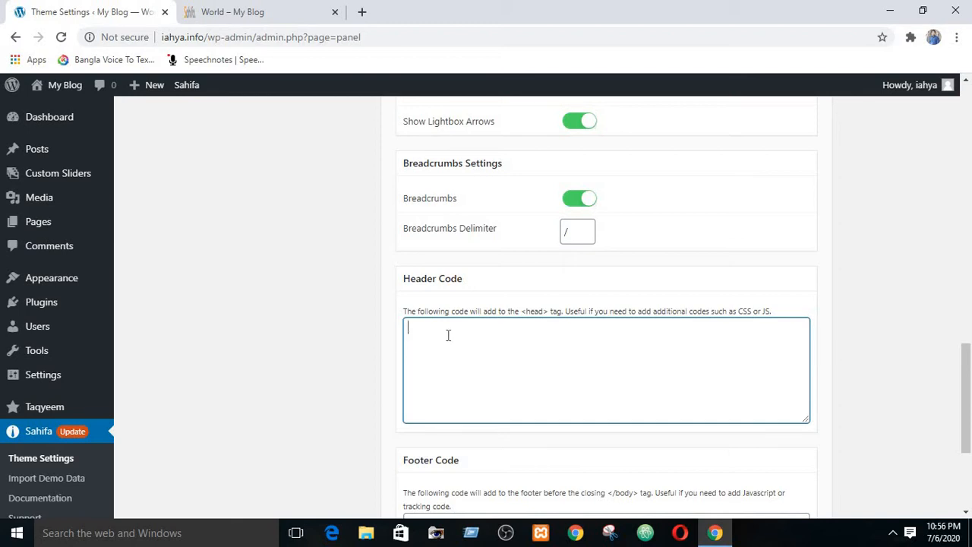
mouse_move(26, 281)
scroll(508, 331, down, 3)
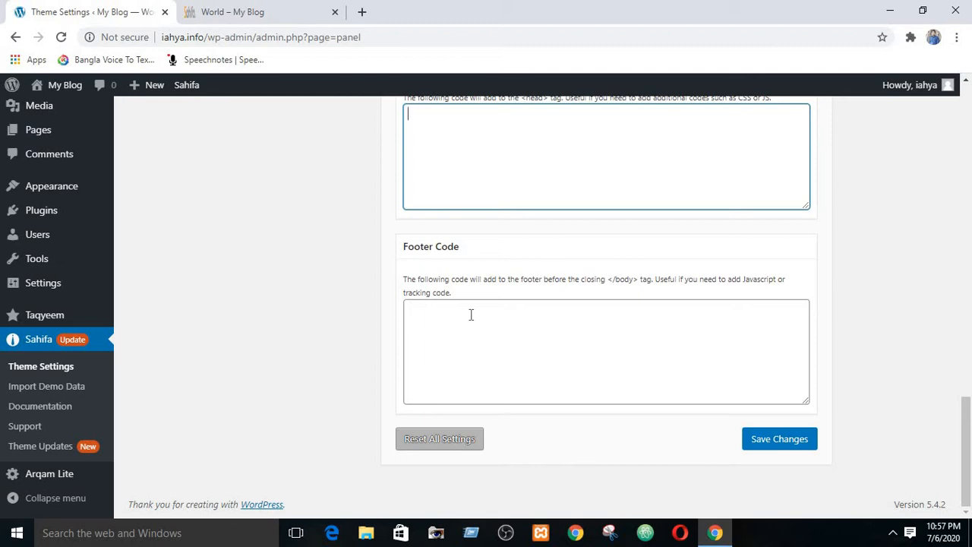
- Switch from the general settings to the theme's Header Settings and look over the Logo section
click(443, 315)
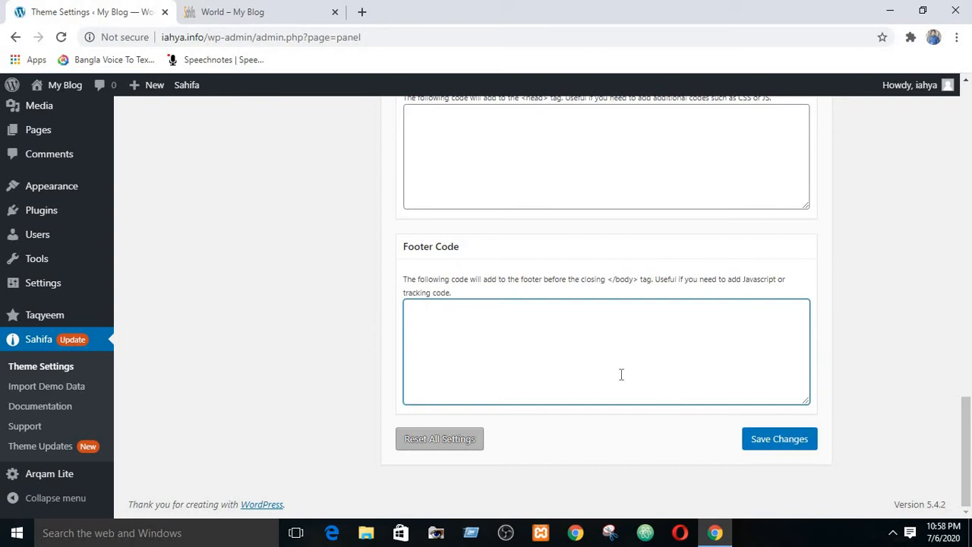
scroll(620, 375, up, 15)
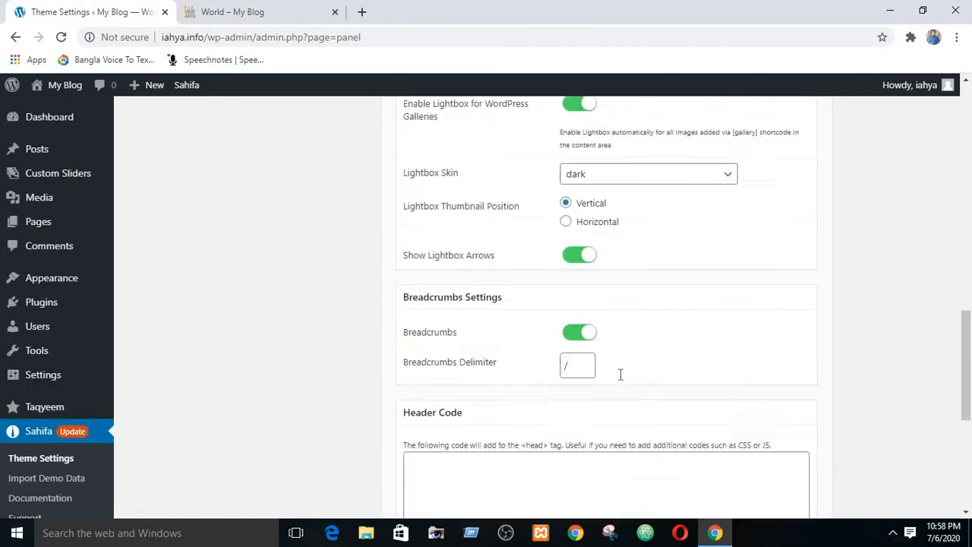
scroll(620, 374, up, 3)
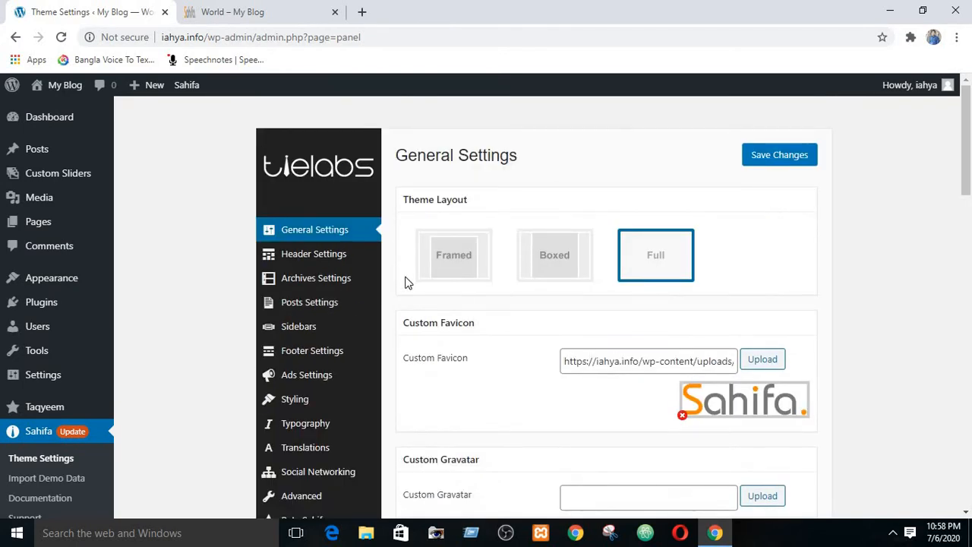
click(338, 266)
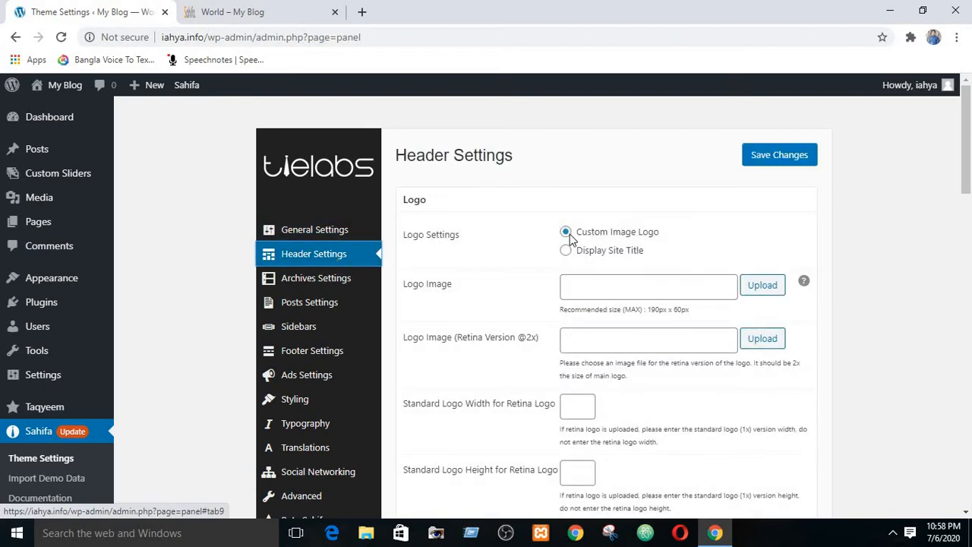
scroll(611, 231, down, 15)
scroll(612, 232, up, 15)
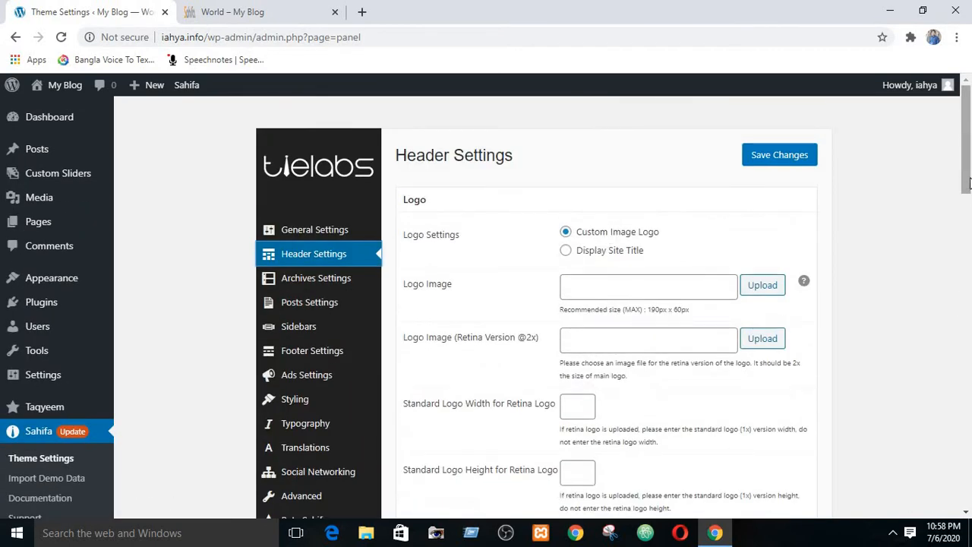
drag(969, 182, 969, 194)
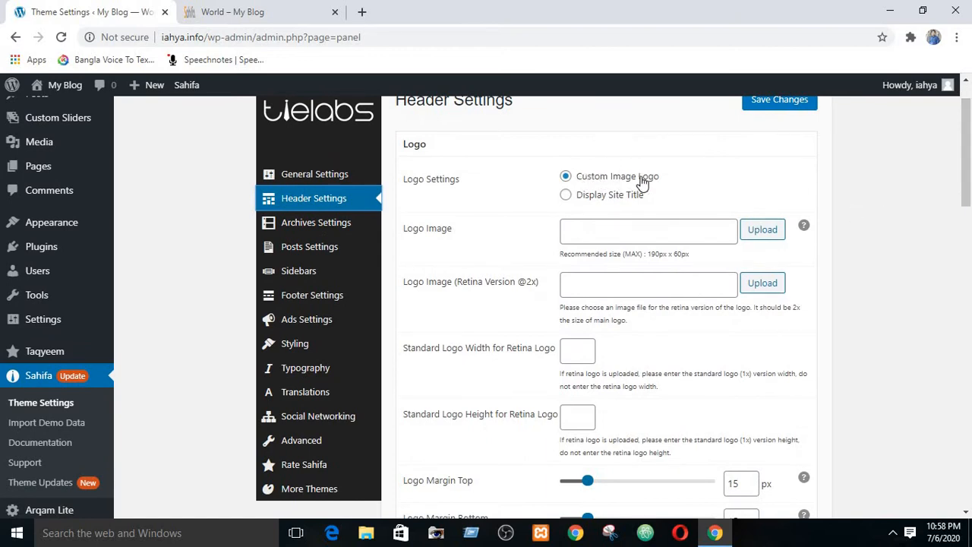
- View the logo in the World category page's header, and return to the Logo settings with Custom Image Logo selected
click(228, 11)
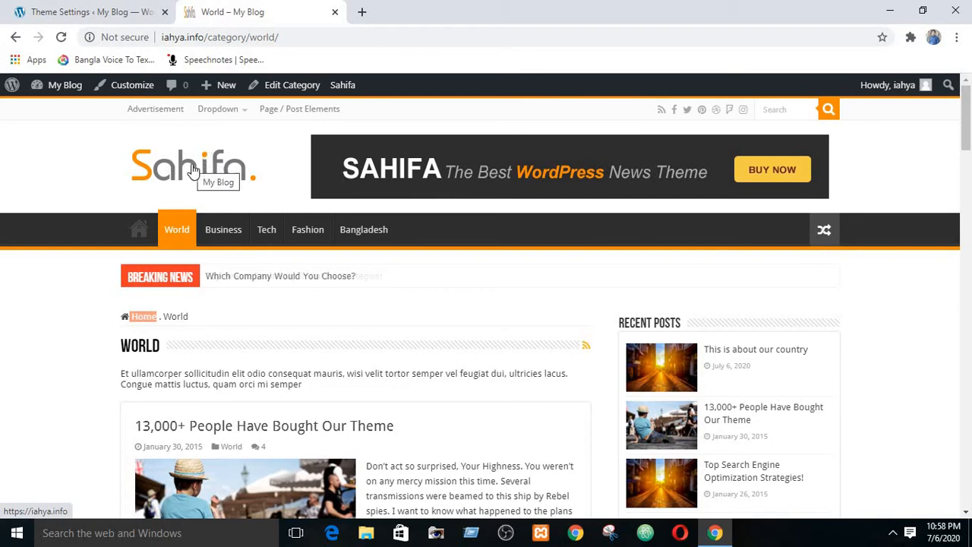
click(96, 11)
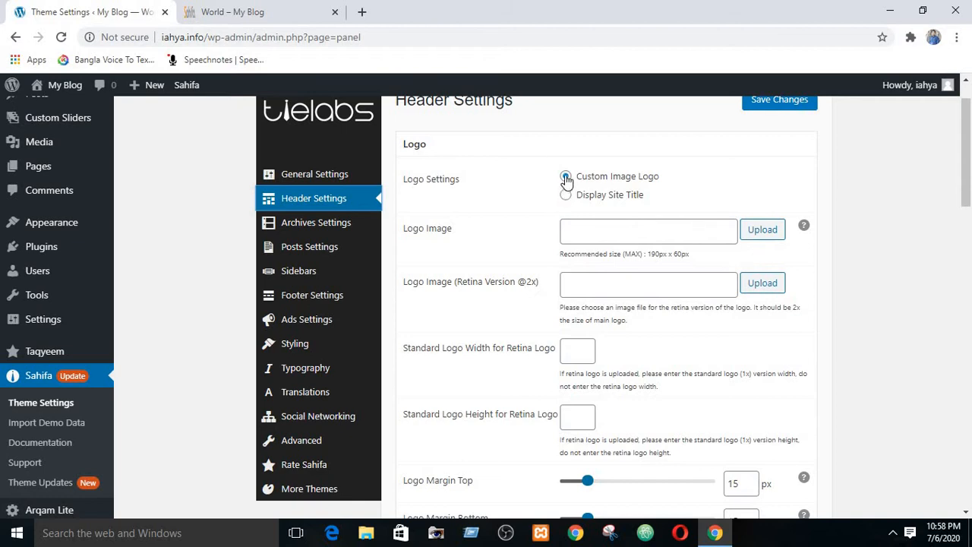
click(565, 177)
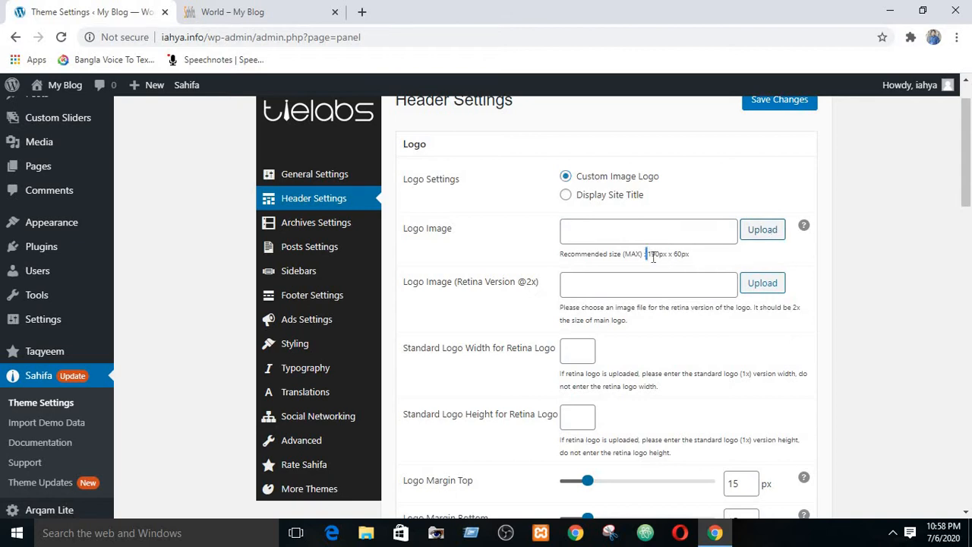
- Examine the recommended maximum size given for the Logo Image
drag(654, 257, 686, 259)
click(700, 259)
drag(669, 255, 659, 256)
double_click(658, 256)
click(658, 256)
double_click(658, 256)
click(659, 254)
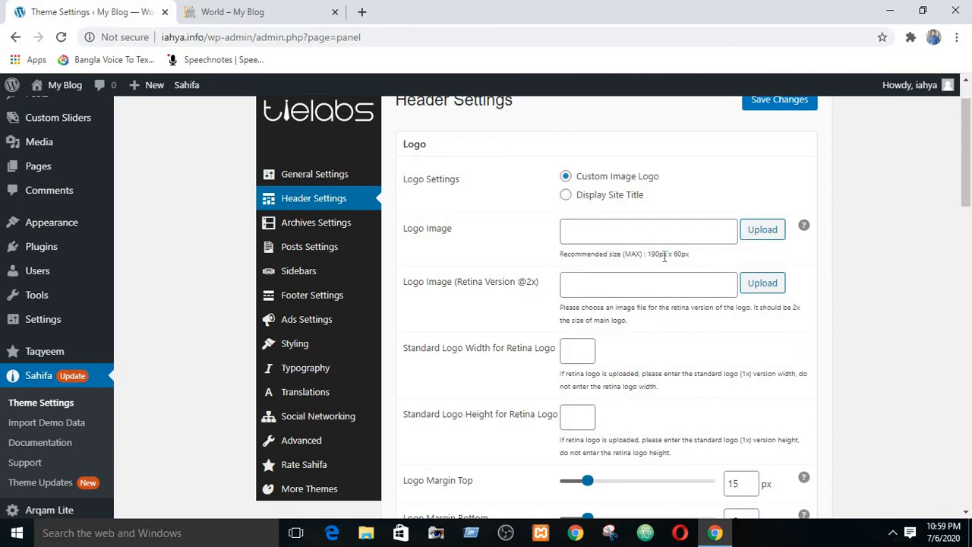
- Preview choosing layouts-1.png from the media library as the Logo Image, and close the chooser without applying it
click(772, 232)
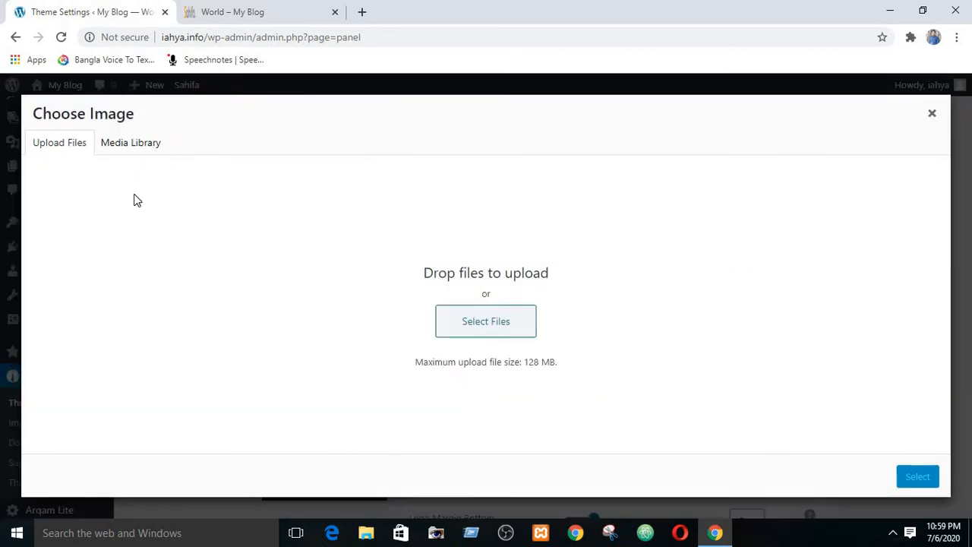
click(130, 152)
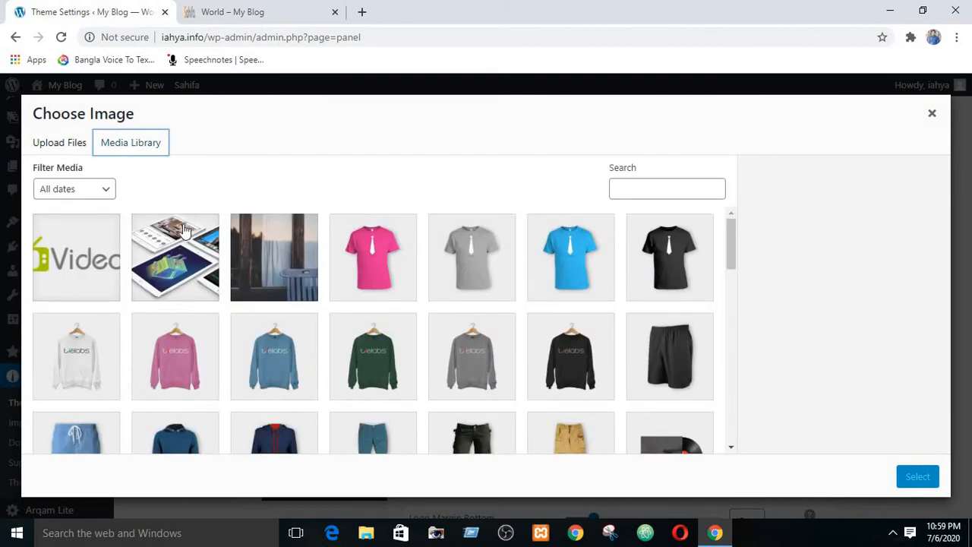
click(184, 254)
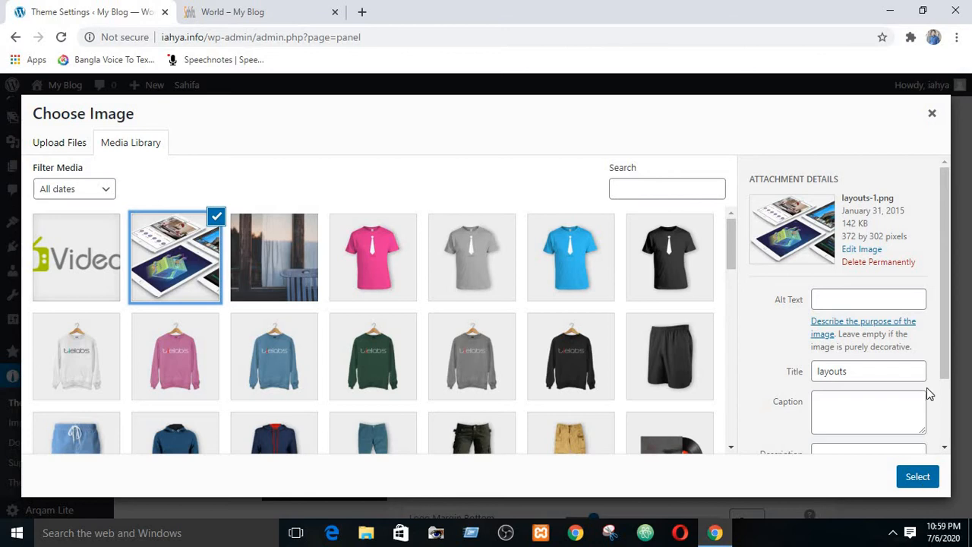
click(931, 113)
- Compare the logo shown on the World category page with the Logo Image setting in the theme settings
click(192, 7)
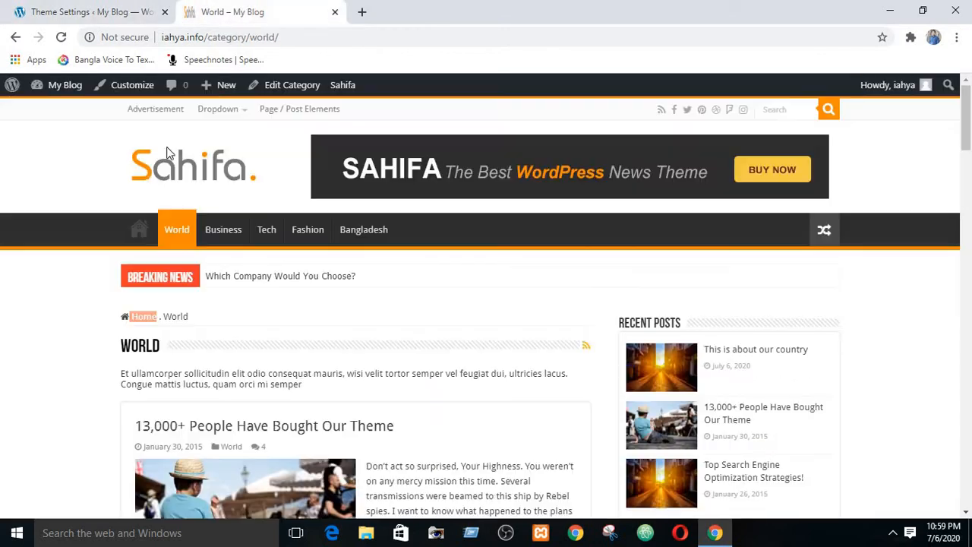
click(126, 7)
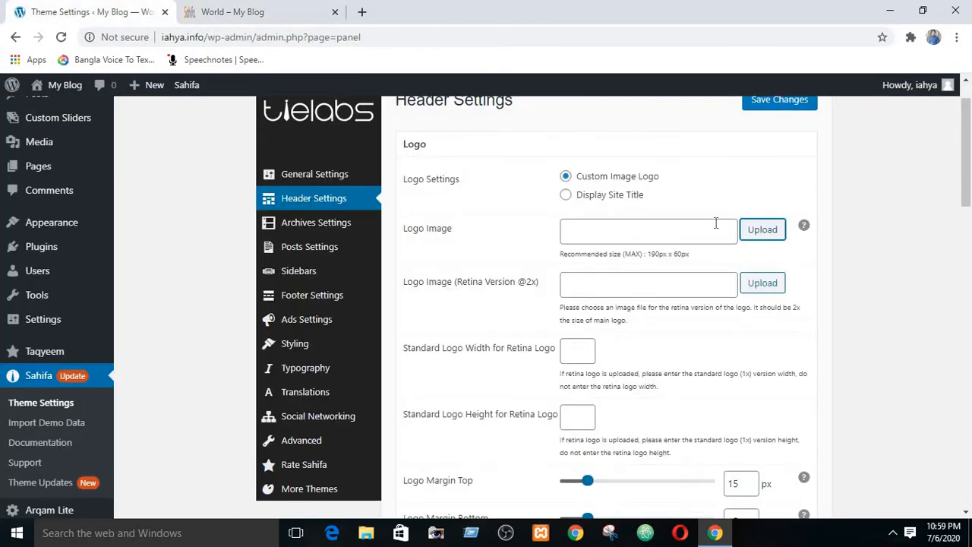
click(213, 8)
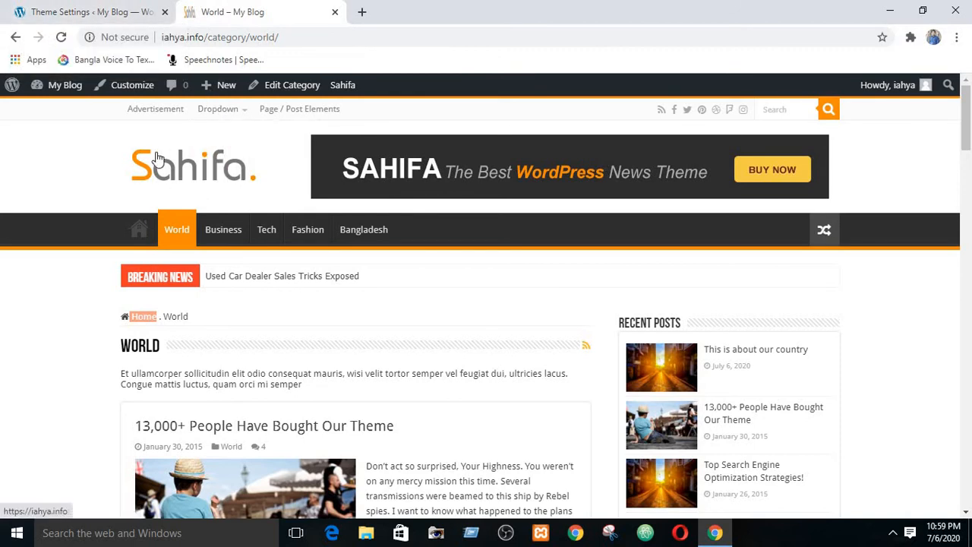
- Return to the theme settings, set the logo to Display Site Title, and save the changes
click(66, 9)
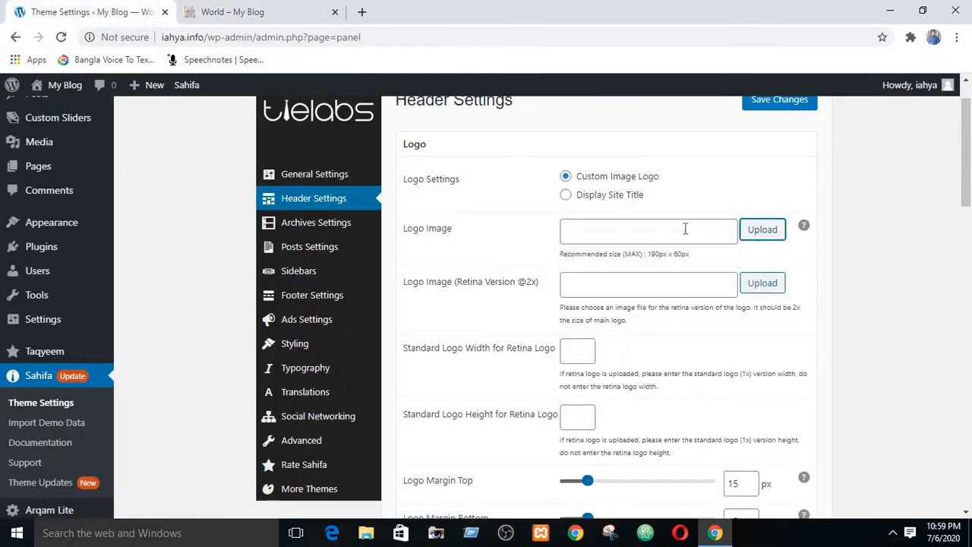
click(566, 198)
click(767, 103)
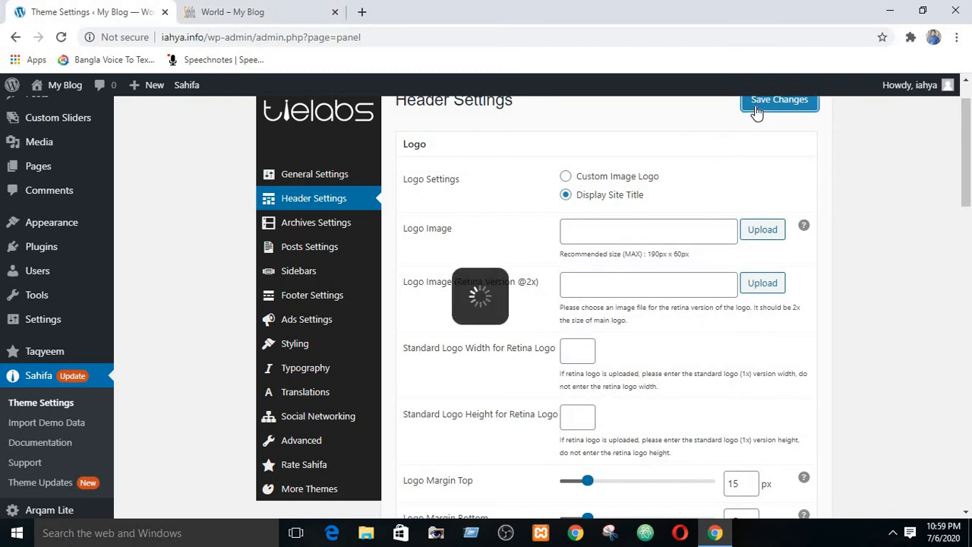
- Reload the World category page, check the site title and tagline in its header, and return to the theme settings
click(250, 12)
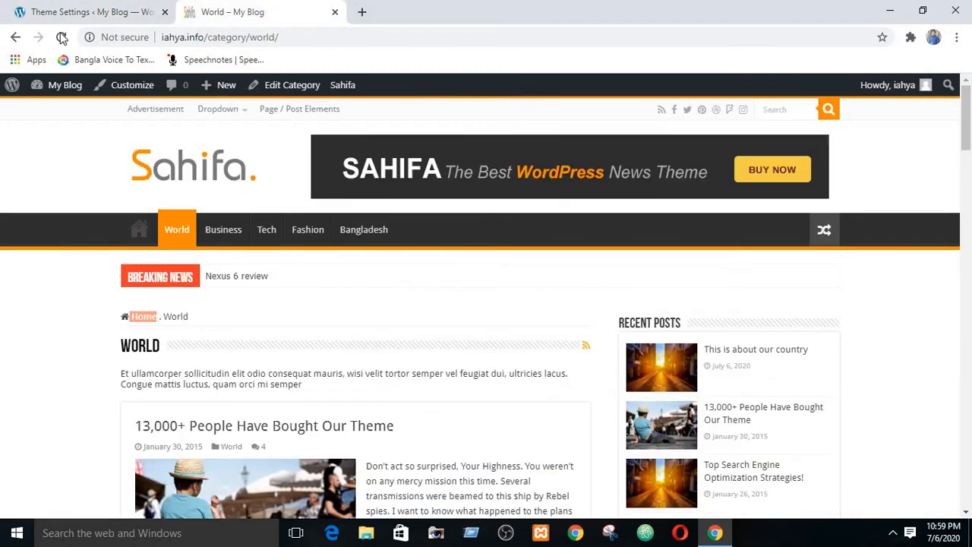
click(63, 37)
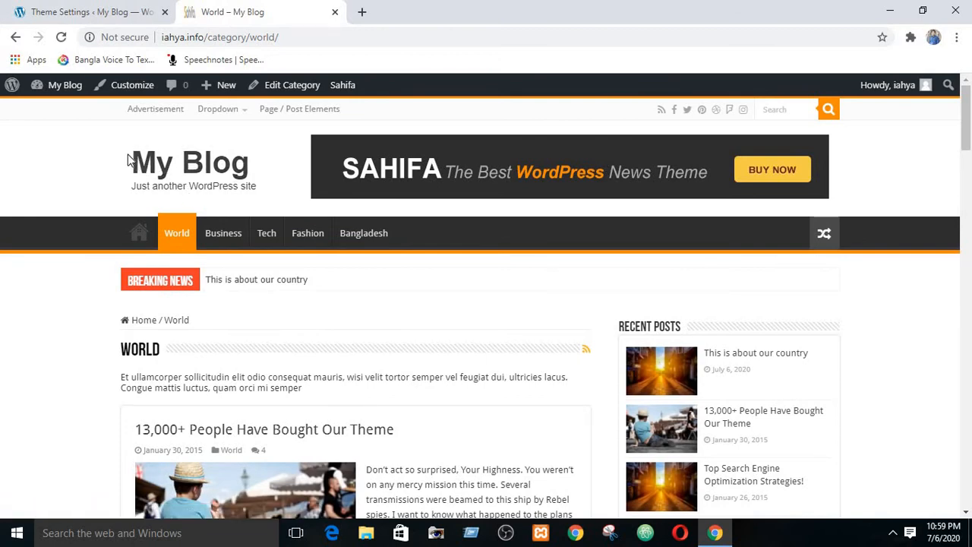
drag(130, 158, 220, 152)
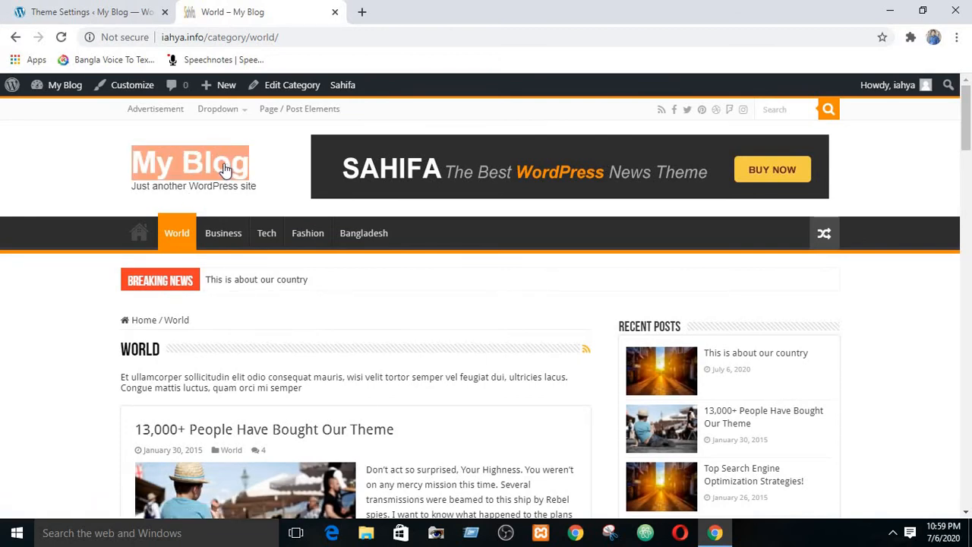
click(115, 149)
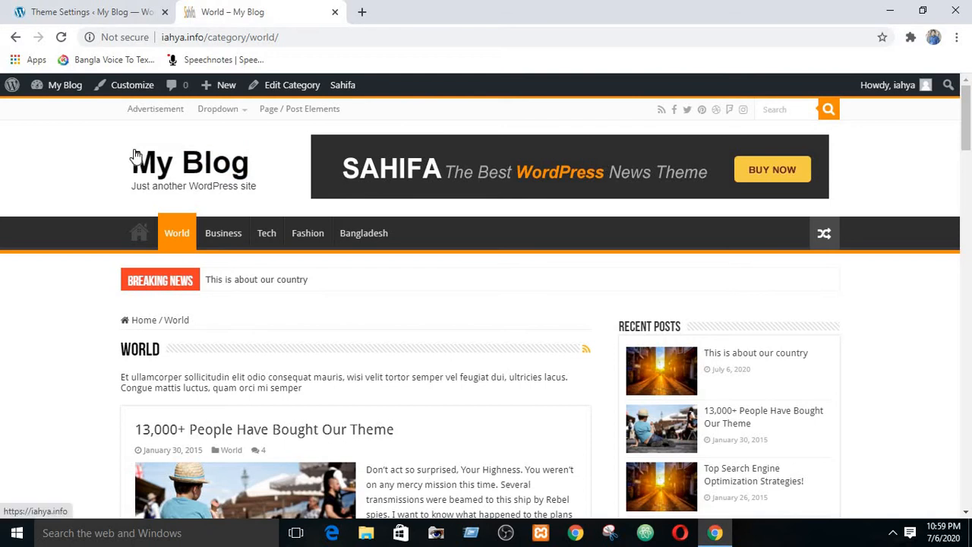
click(22, 12)
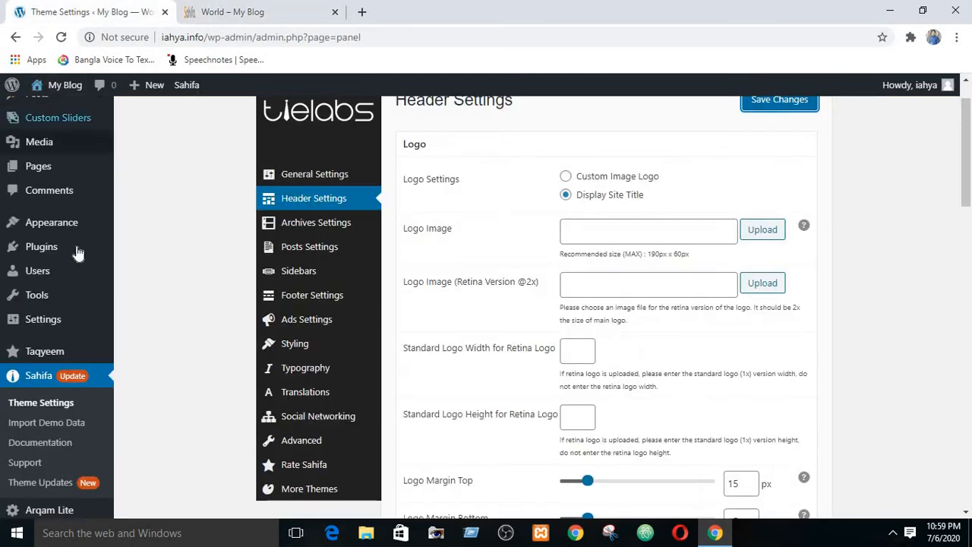
mouse_move(54, 224)
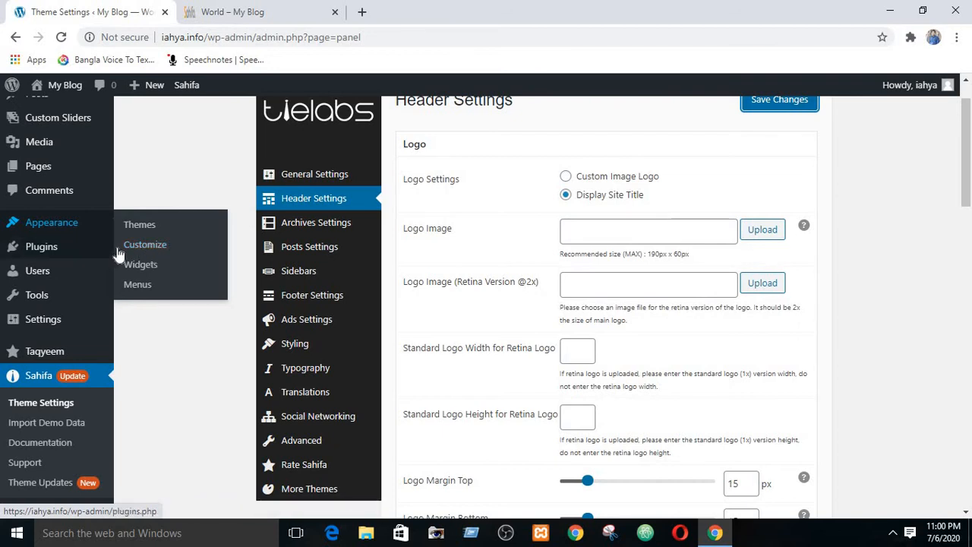
click(242, 11)
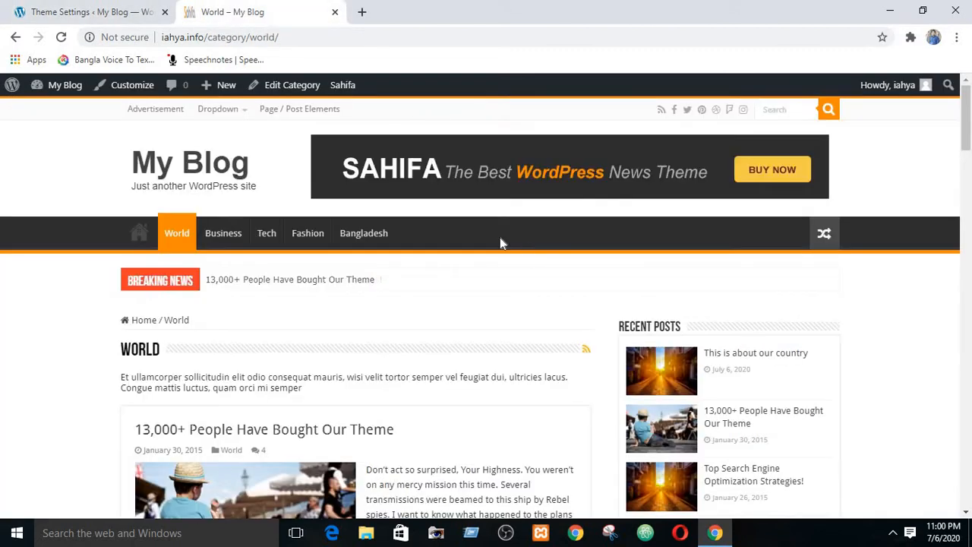
click(42, 10)
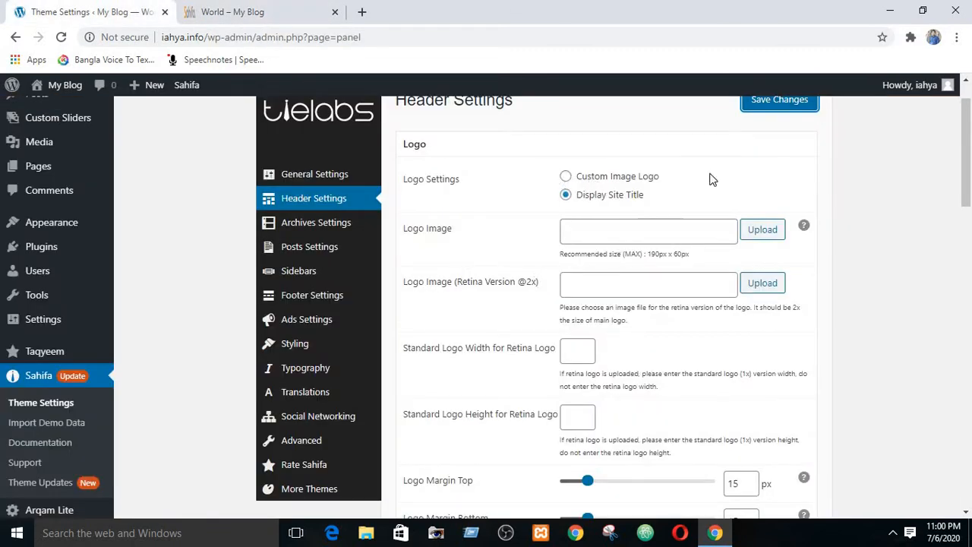
- Examine the Logo Image, its retina version, and the Standard Logo Width for Retina Logo fields with their descriptions
scroll(835, 159, down, 1)
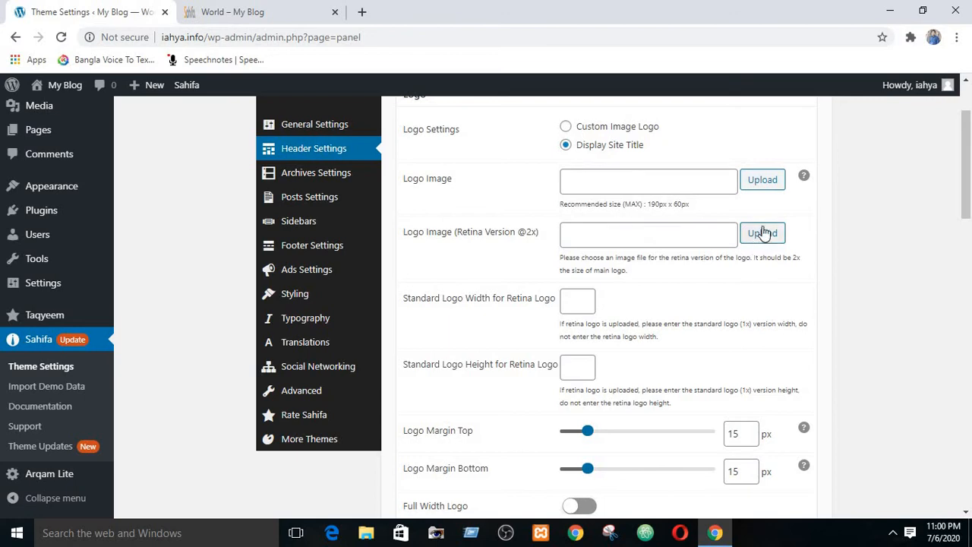
click(632, 186)
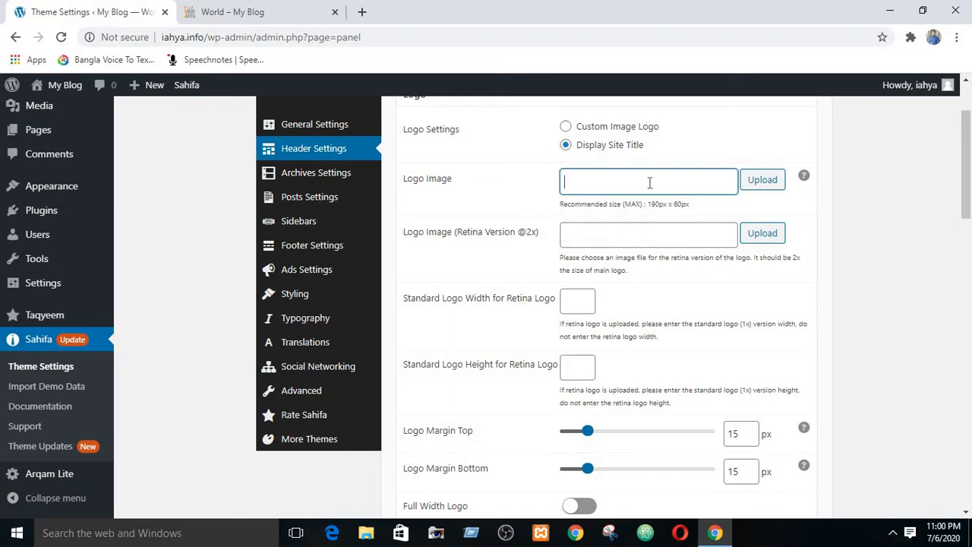
click(623, 234)
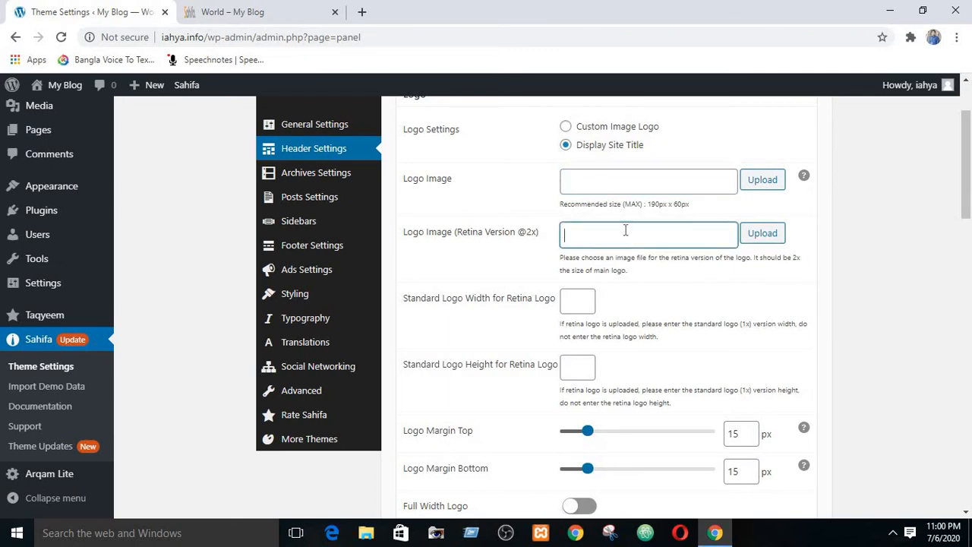
click(625, 182)
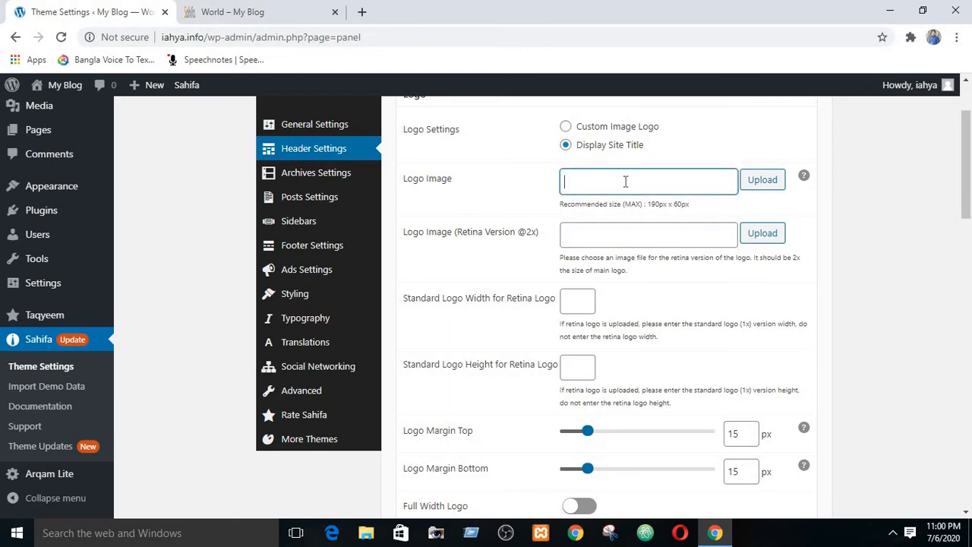
click(630, 230)
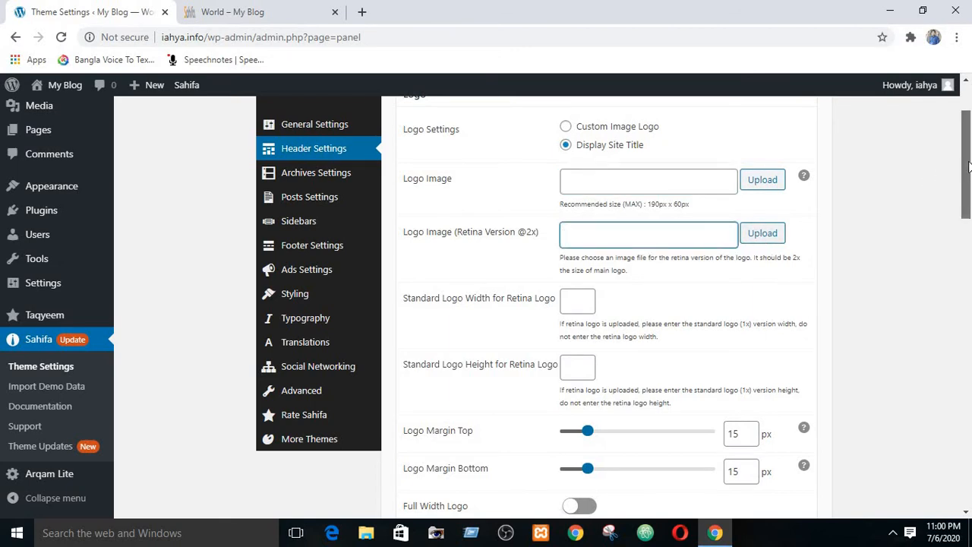
drag(968, 164, 968, 194)
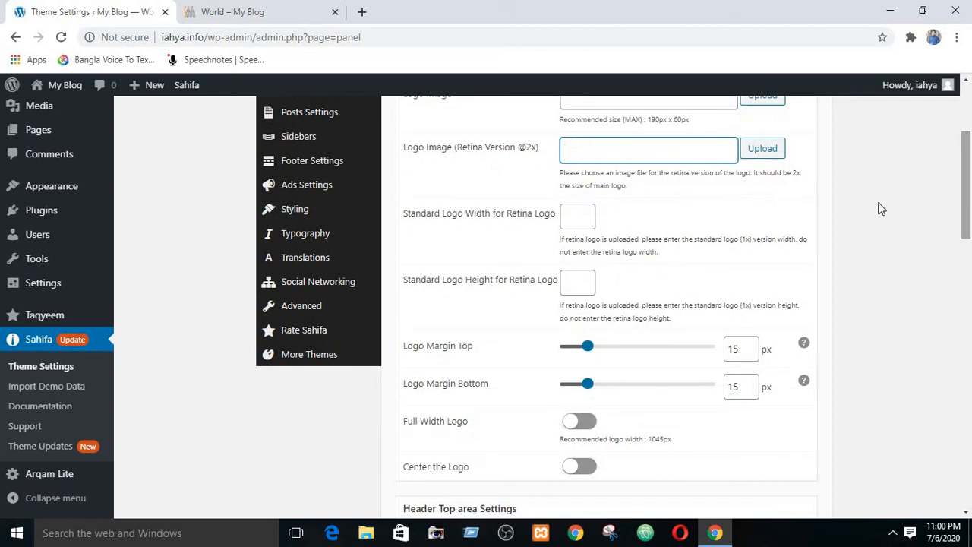
click(570, 220)
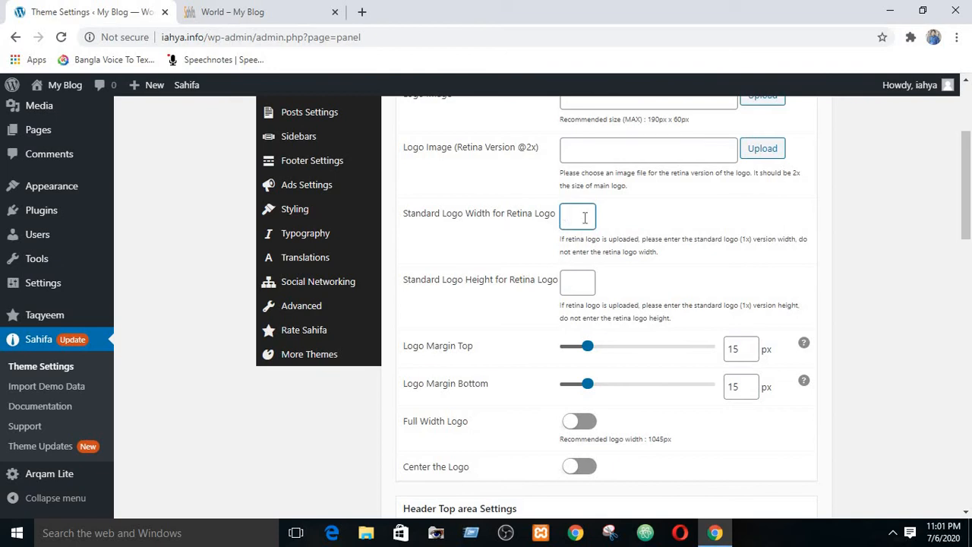
click(579, 155)
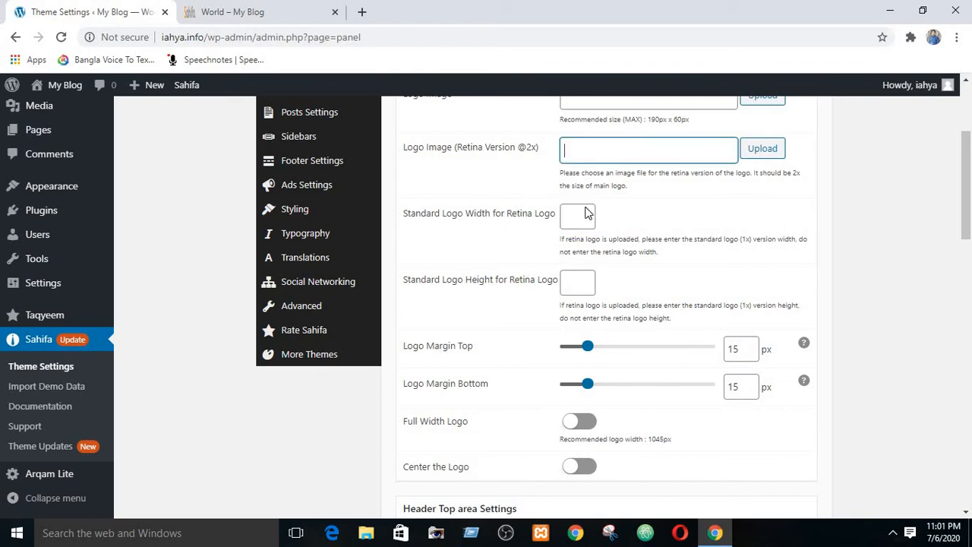
click(574, 213)
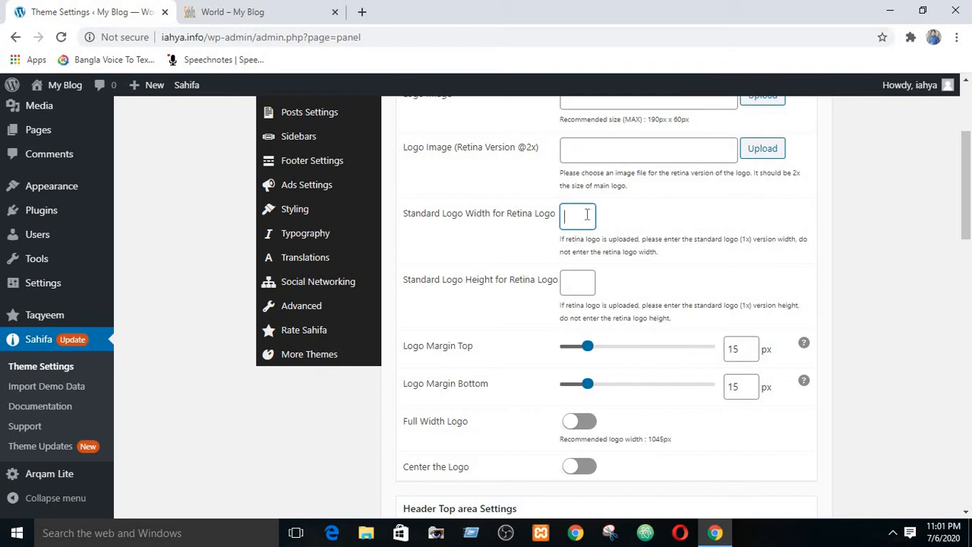
- Examine the logo size, margin and width options, and compare them with the site title in the World category page's header
scroll(612, 209, up, 3)
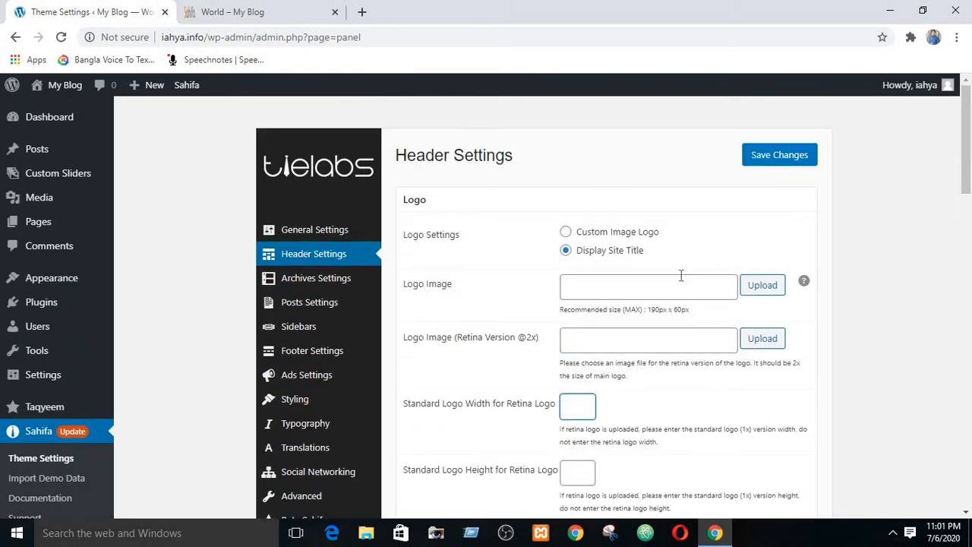
scroll(680, 277, down, 3)
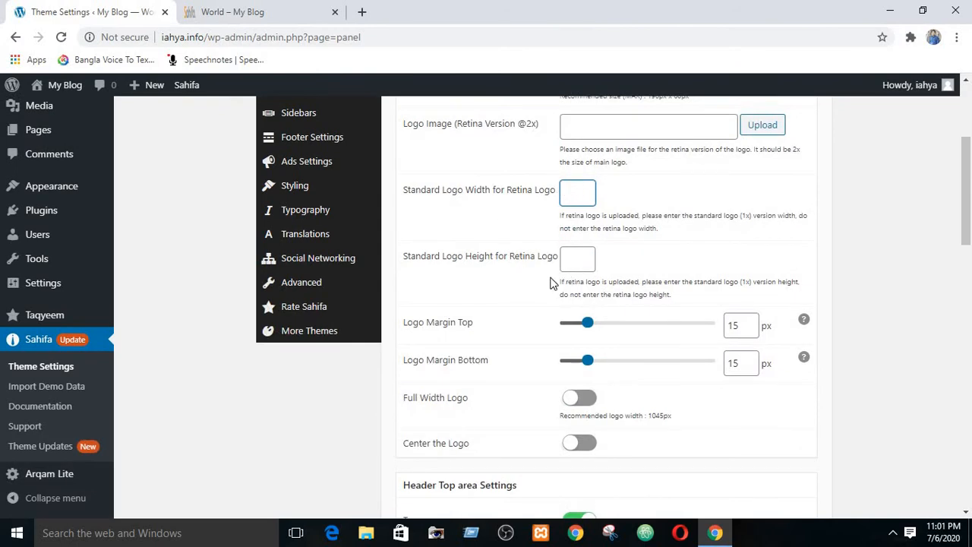
scroll(564, 238, down, 1)
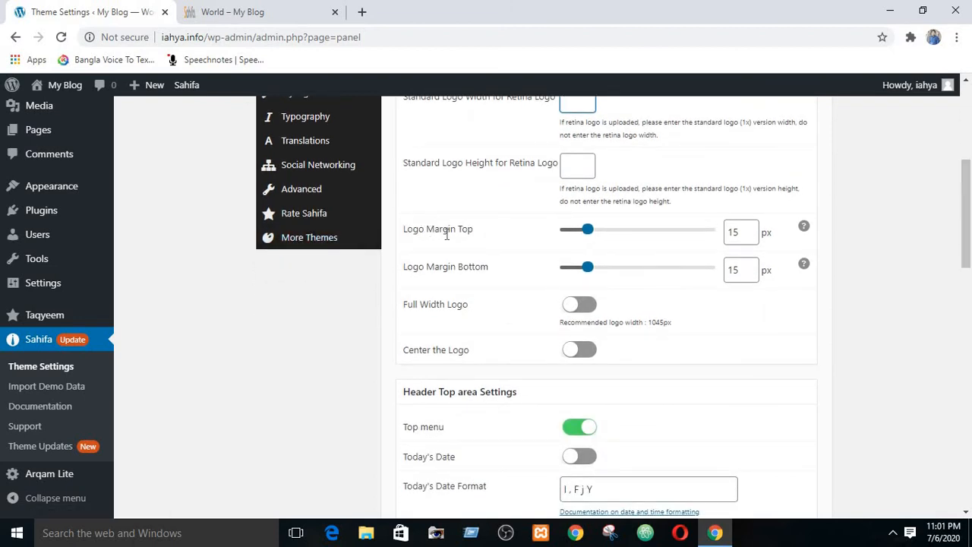
click(261, 11)
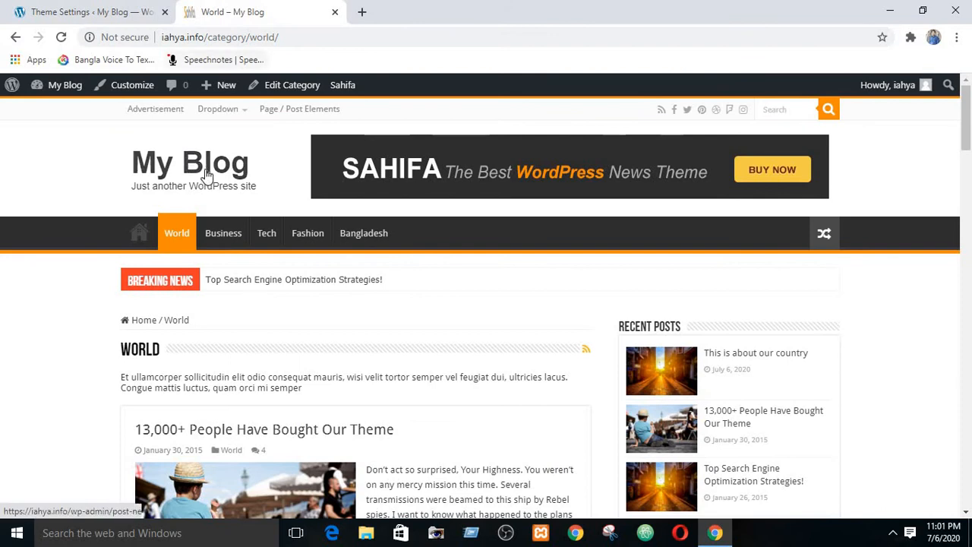
click(98, 10)
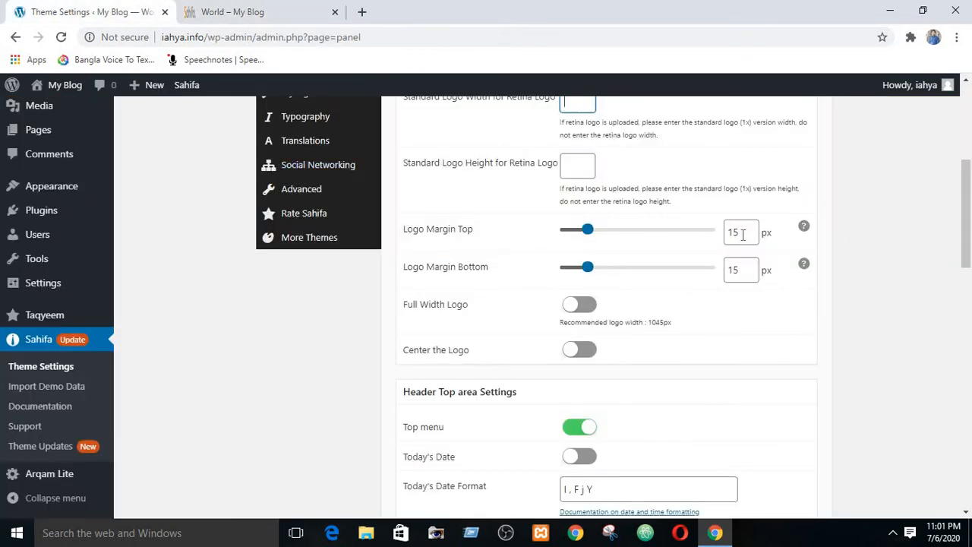
- Set the Logo Margin Top to 20 px and save the header settings
double_click(739, 235)
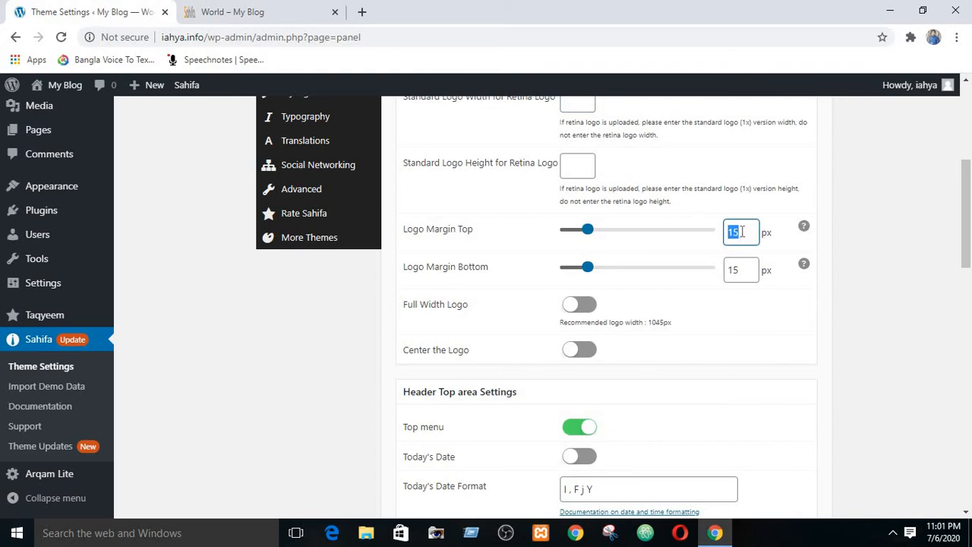
scroll(813, 367, up, 5)
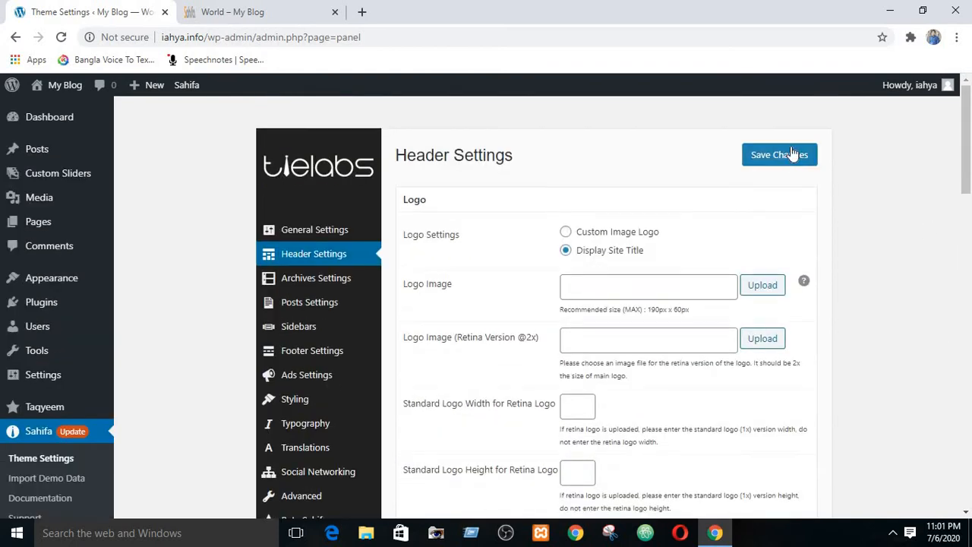
click(795, 154)
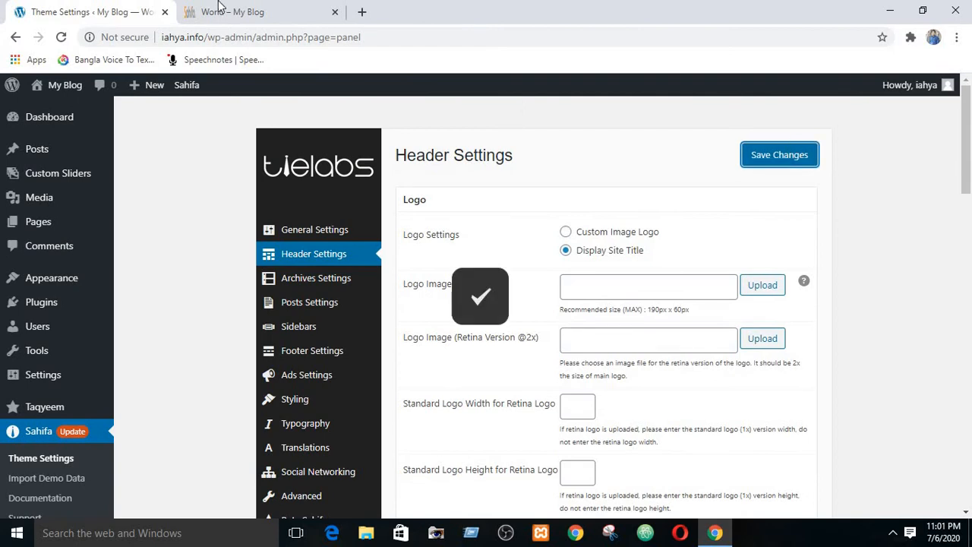
- Reload the World category page, check the space above the site title, and return to the theme settings
click(222, 11)
click(62, 37)
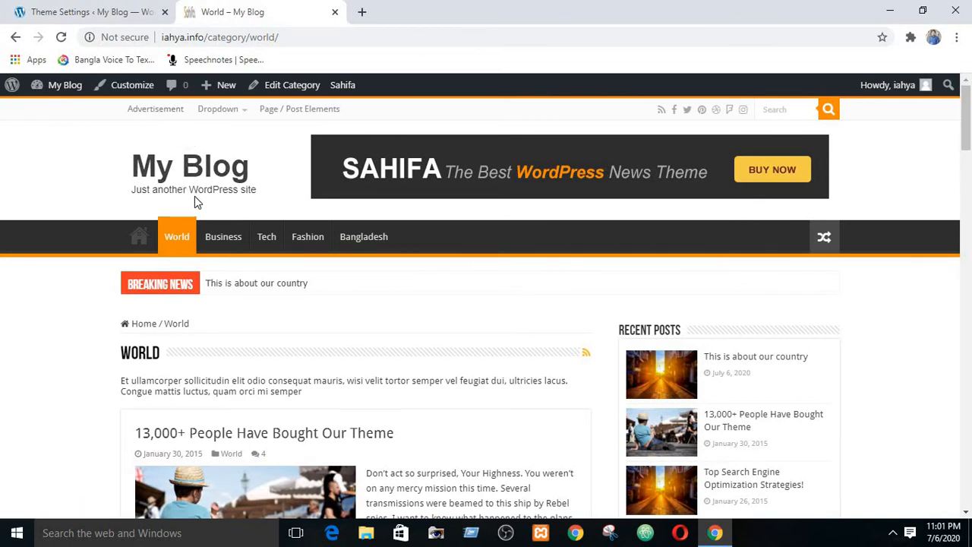
click(109, 9)
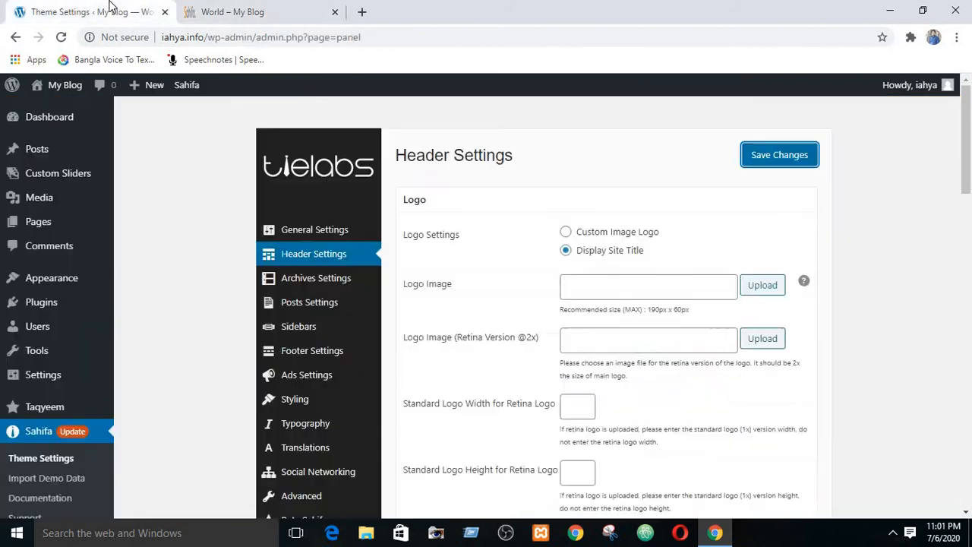
- Set the Logo Margin Top to 100 px and save the header settings
scroll(686, 316, down, 3)
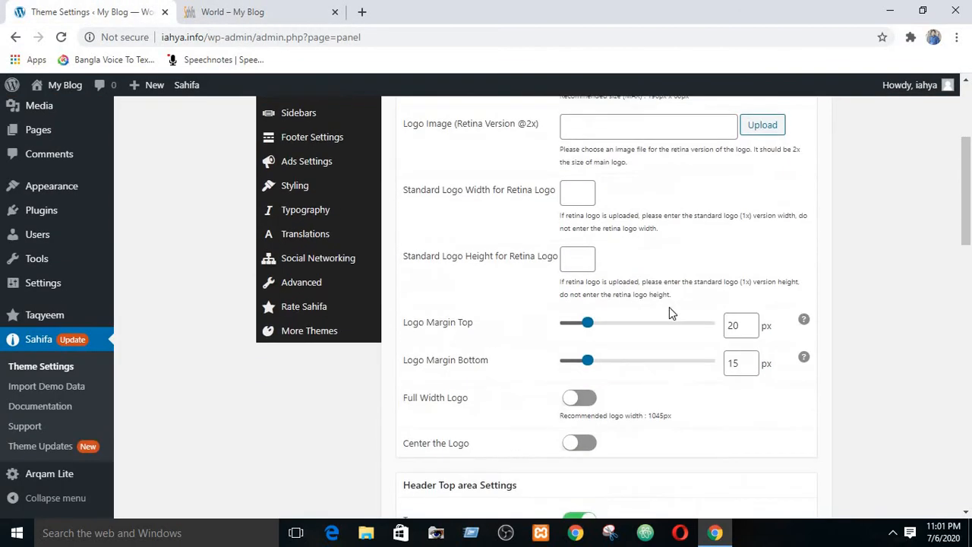
double_click(730, 325)
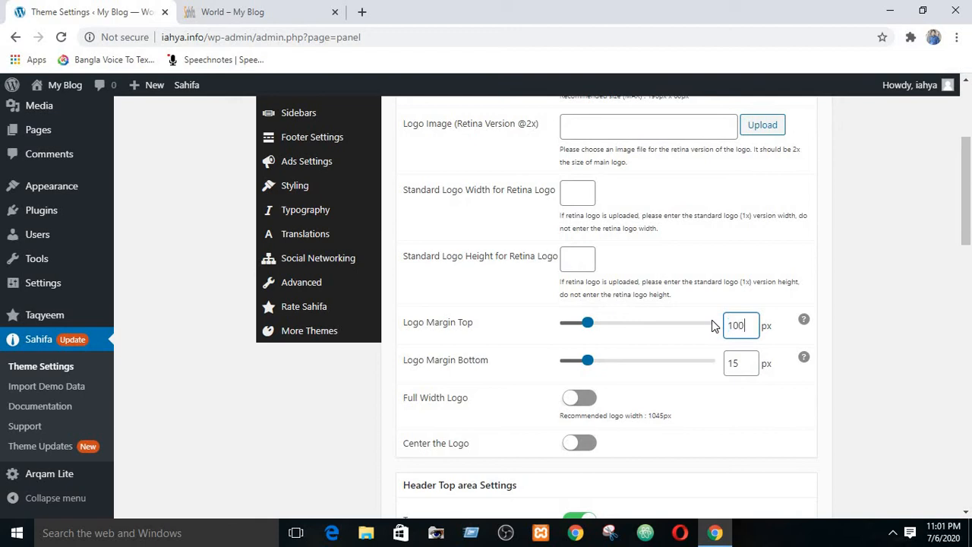
scroll(622, 291, up, 3)
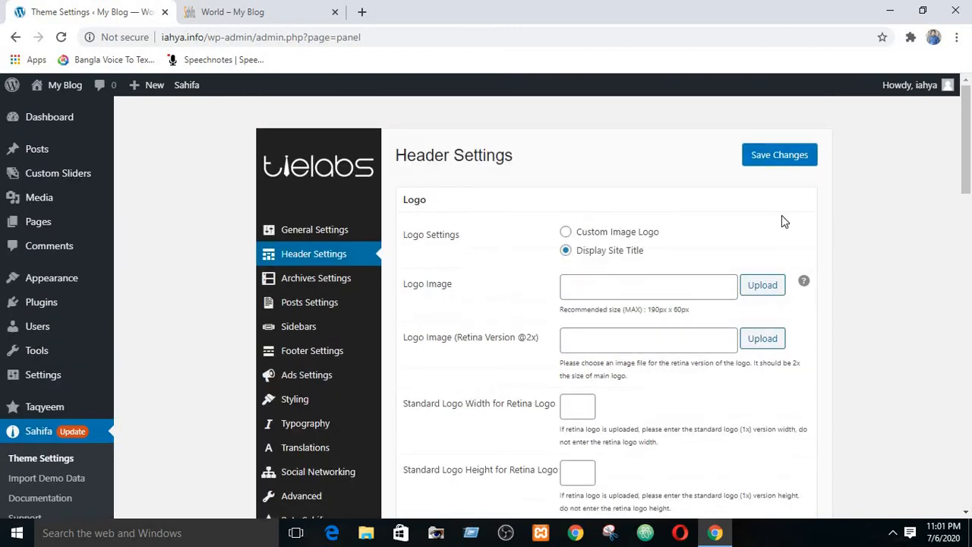
click(776, 160)
- Reload the World category page to check the site title's position with the 100 px top margin, and return to the theme settings
click(250, 9)
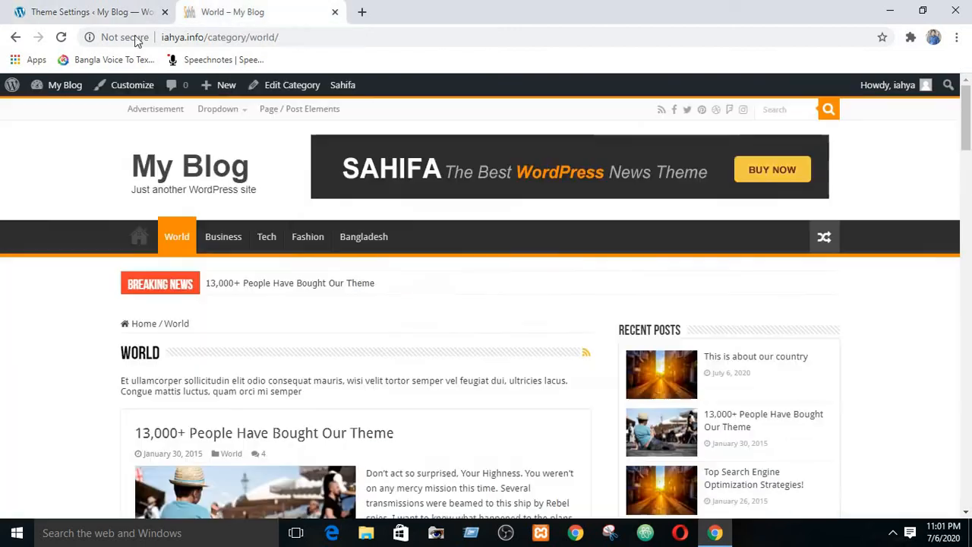
click(67, 37)
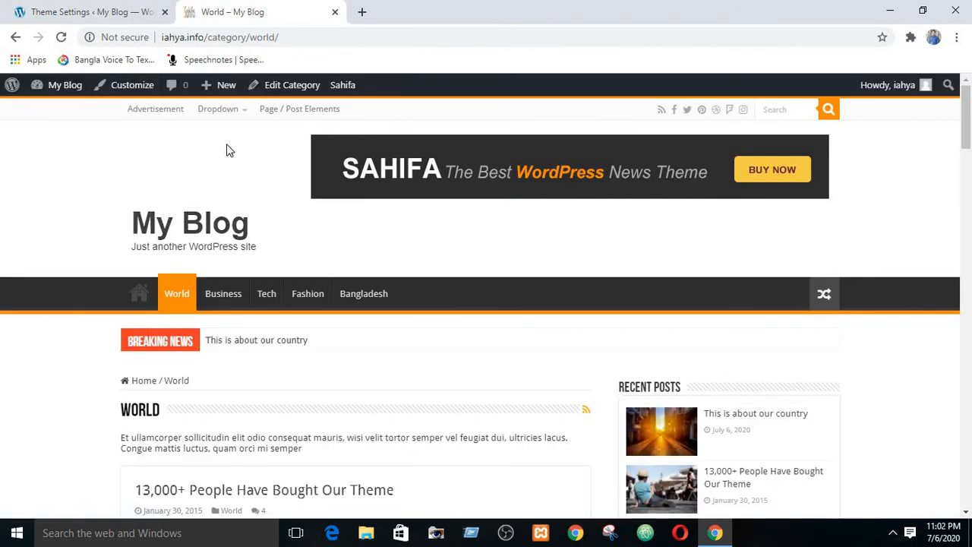
click(108, 8)
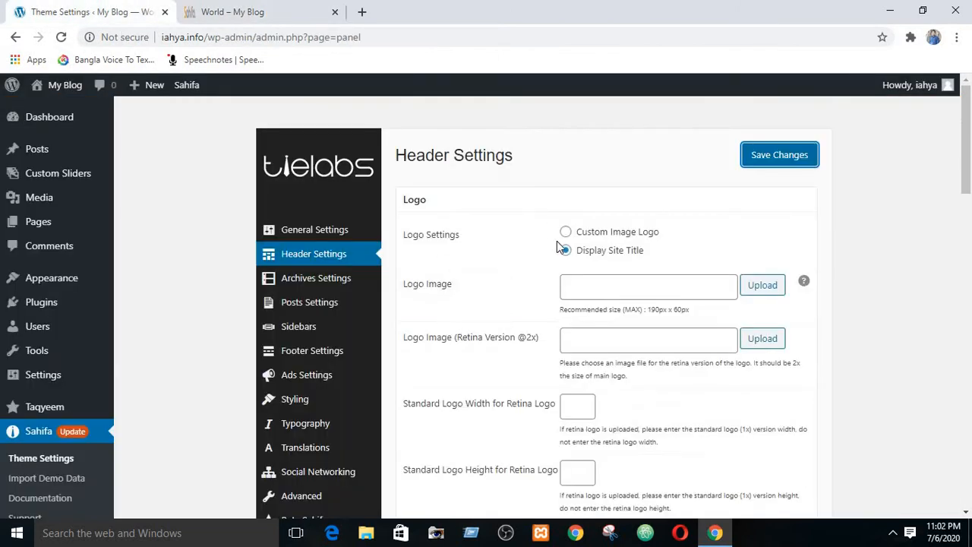
- Set the Logo Margin Top back to 15 px and save the header settings
scroll(657, 325, down, 3)
double_click(741, 323)
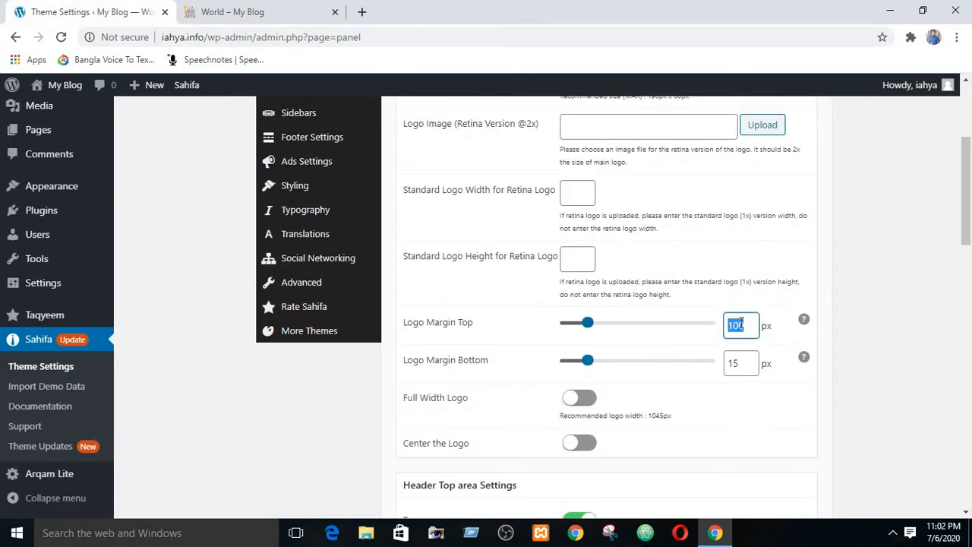
text(15)
scroll(771, 302, up, 3)
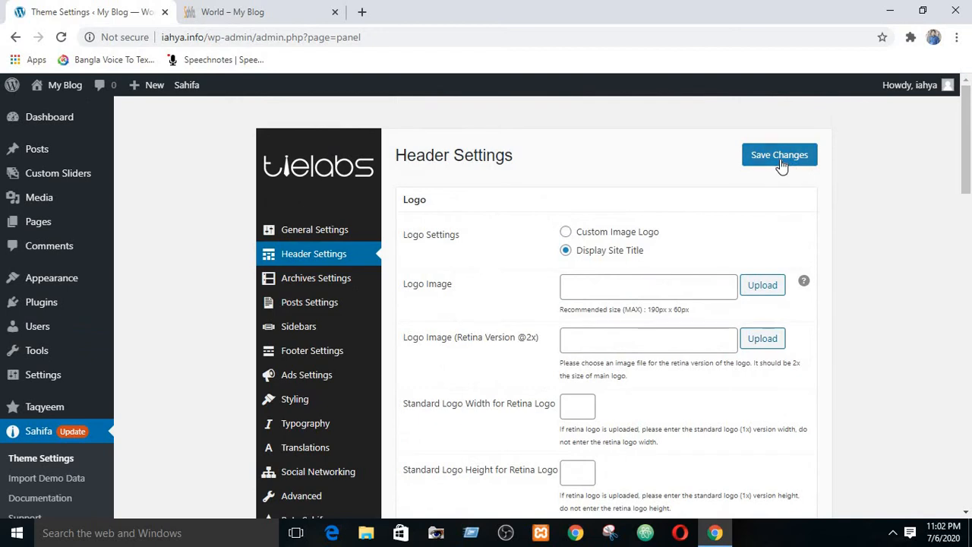
click(781, 161)
- Enable the Full Width Logo option and save the header settings
scroll(630, 217, down, 3)
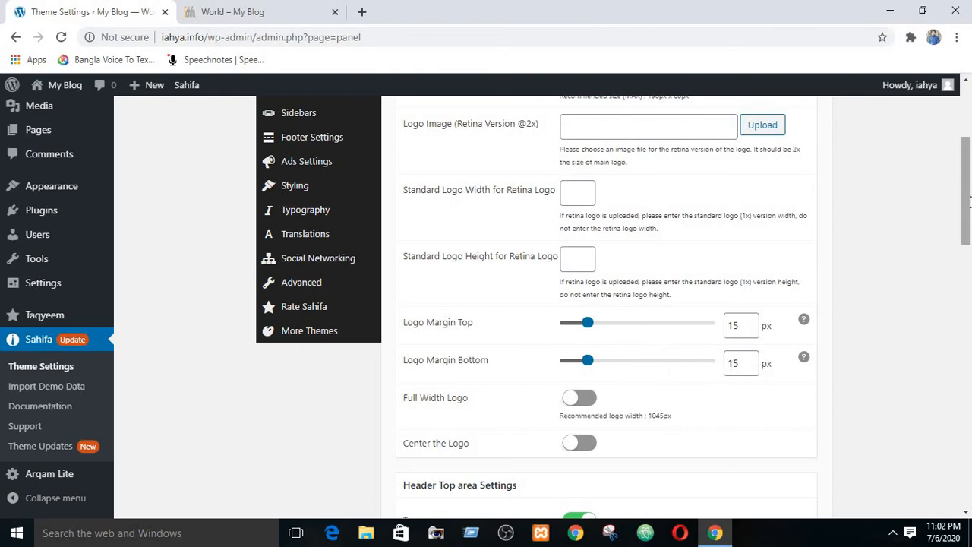
scroll(828, 243, down, 2)
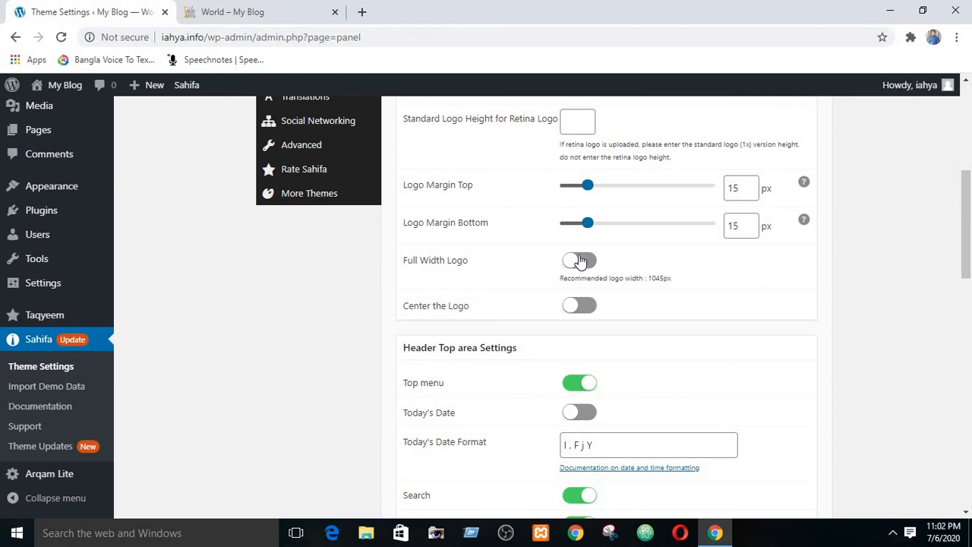
click(580, 261)
scroll(762, 288, up, 5)
click(775, 161)
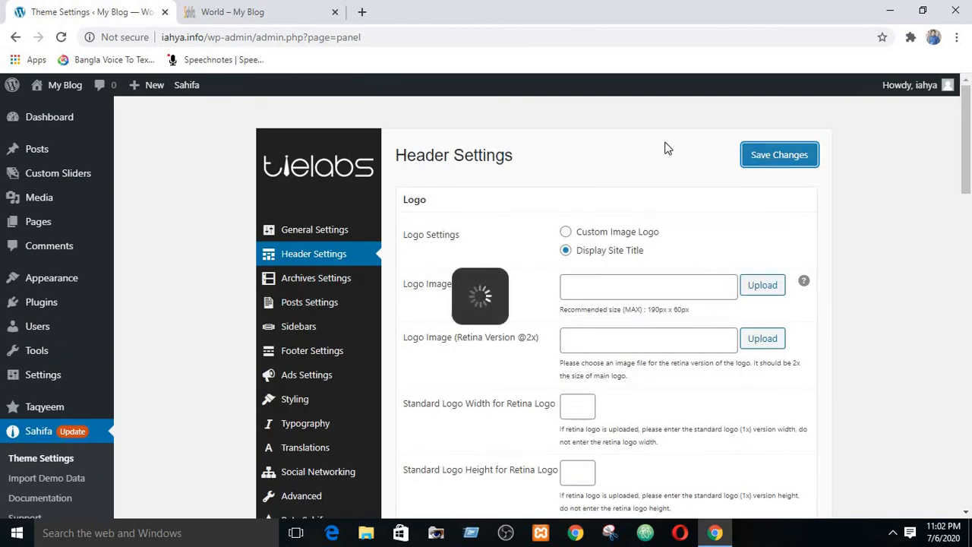
- Reload the World category page, check how the full-width logo affects the header, and return to the theme settings
click(220, 11)
click(61, 37)
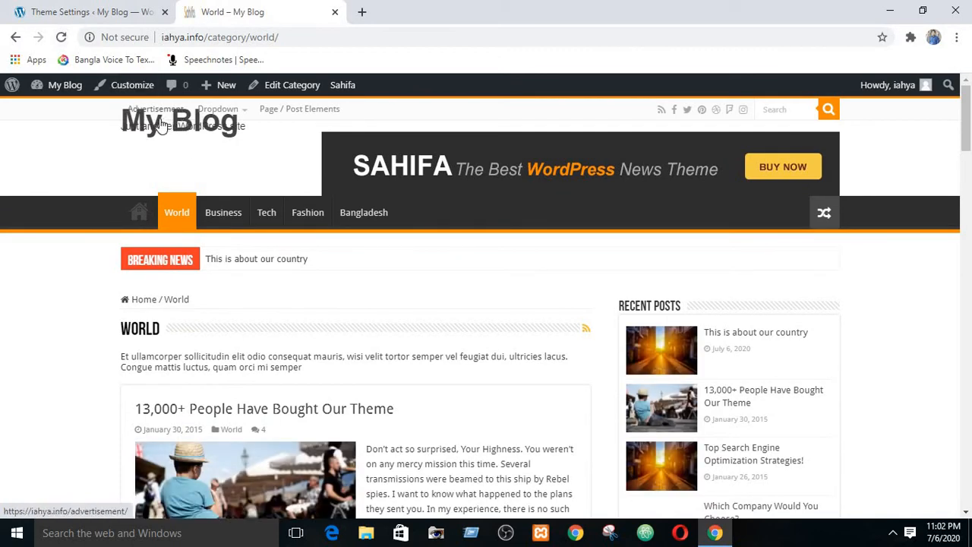
click(83, 8)
- Disable the Full Width Logo option and save the header settings
scroll(745, 338, down, 8)
scroll(655, 313, up, 3)
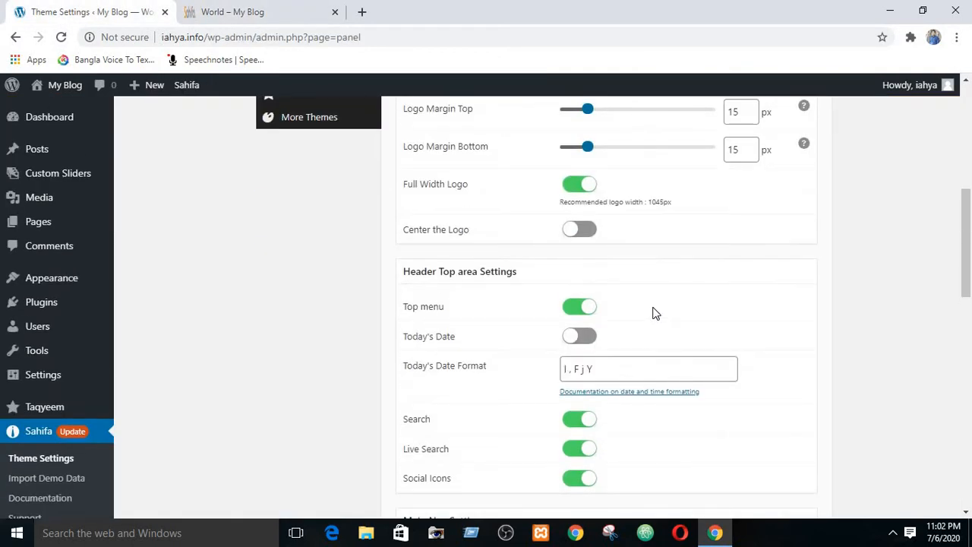
click(576, 185)
scroll(813, 258, up, 6)
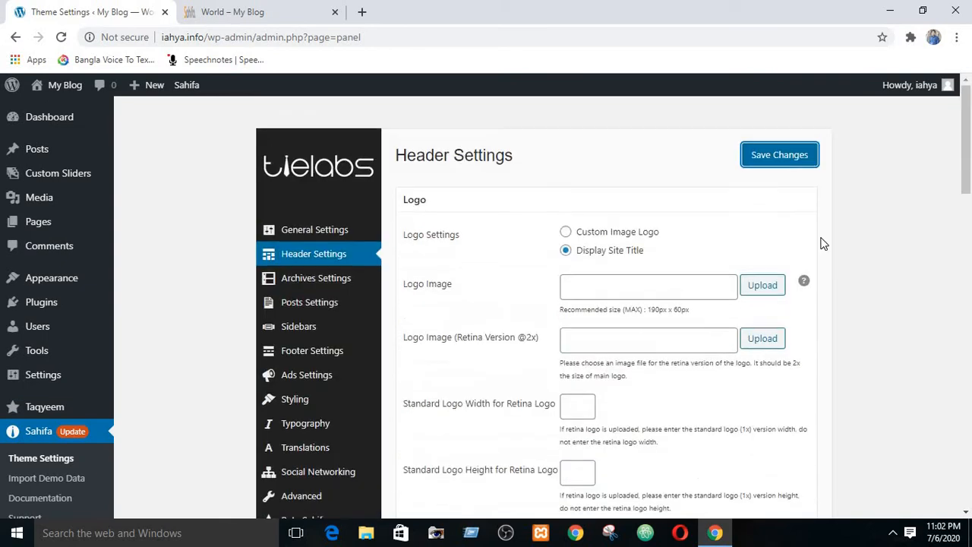
click(760, 161)
- Enable the Center the Logo option and save the header settings
scroll(645, 295, down, 3)
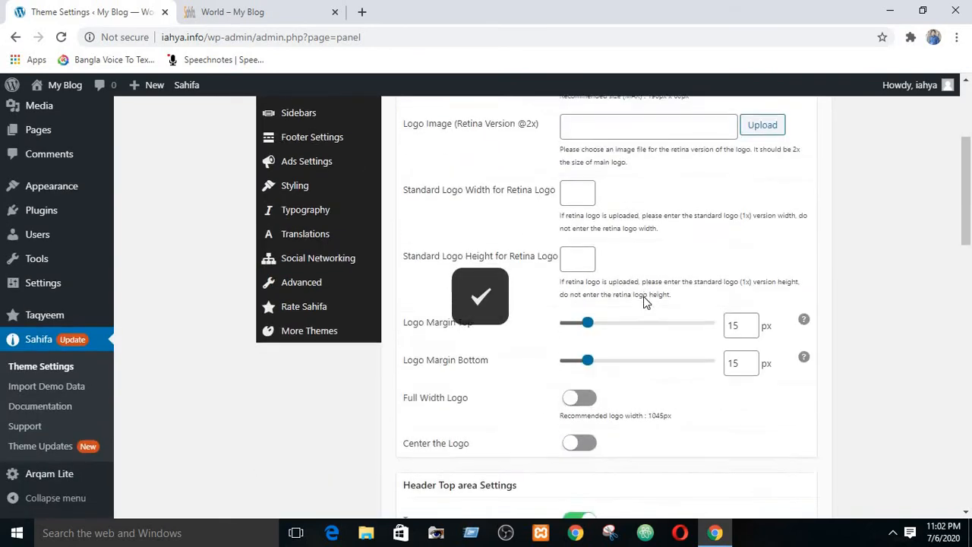
scroll(644, 296, down, 6)
scroll(644, 296, up, 6)
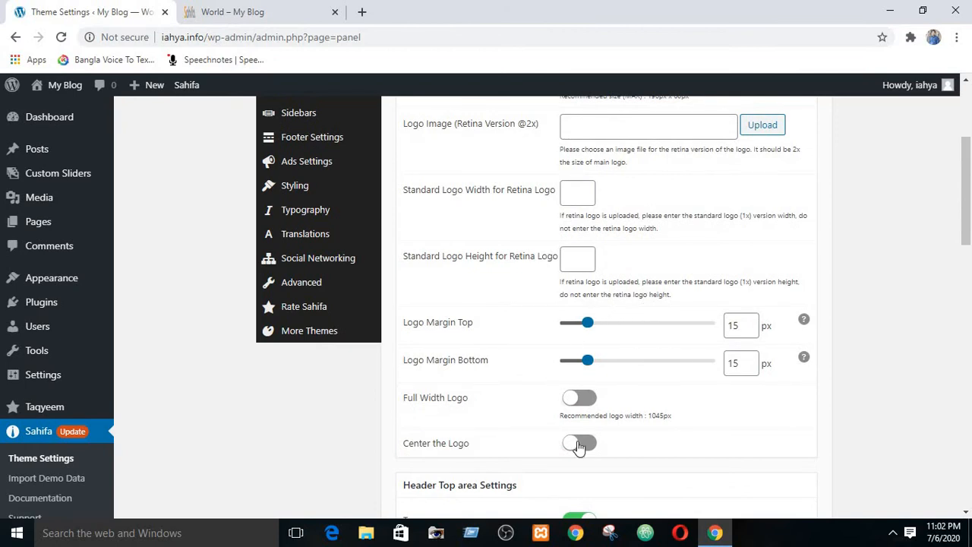
click(577, 444)
scroll(749, 391, up, 3)
click(779, 155)
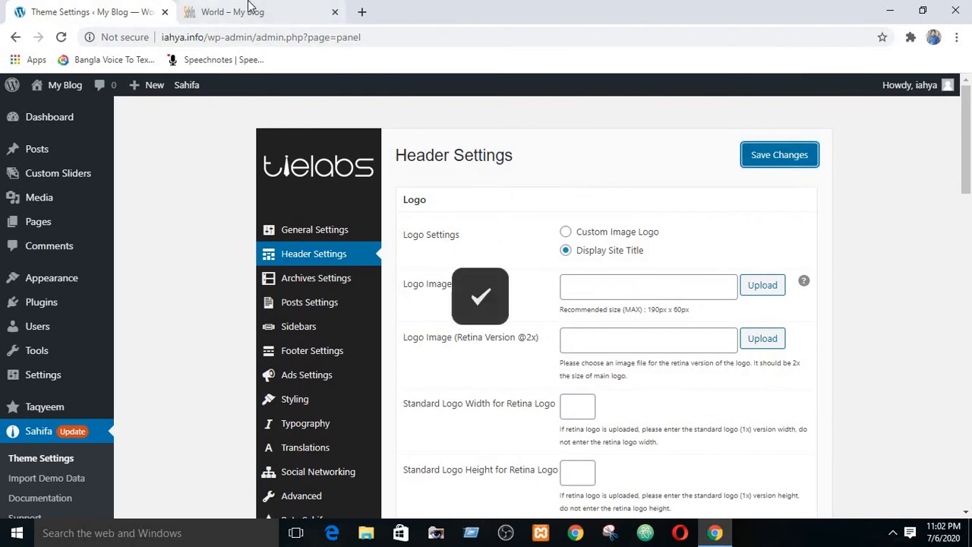
- Reload the World category page, check the centered site title and banner in the header, and return to the theme settings
click(247, 12)
click(59, 38)
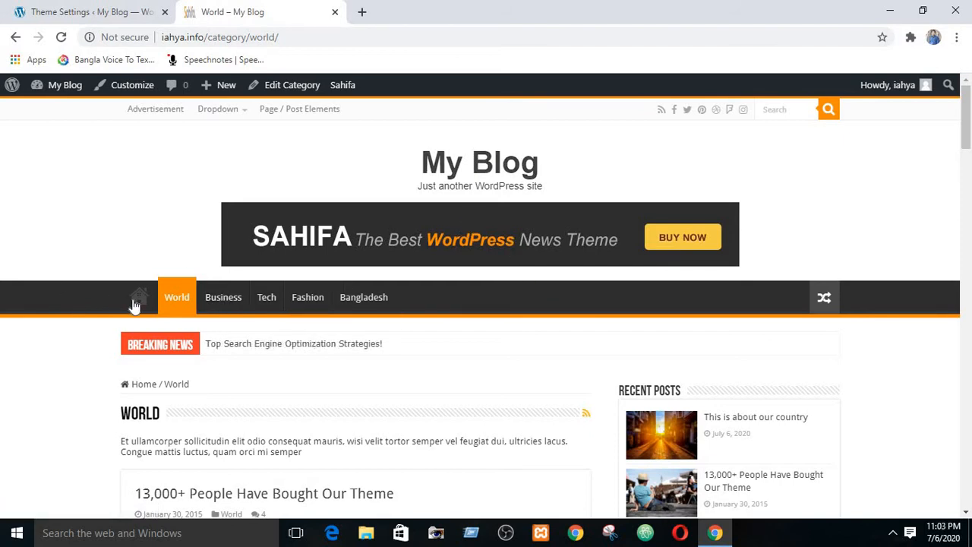
click(106, 8)
- Disable the Center the Logo option and save the header settings
scroll(632, 216, down, 6)
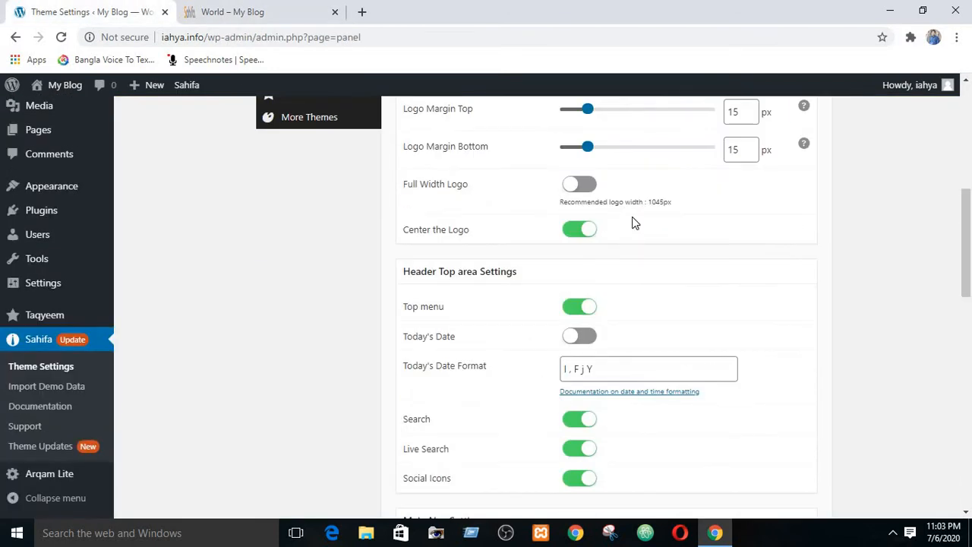
click(593, 232)
scroll(657, 240, up, 3)
scroll(661, 239, up, 3)
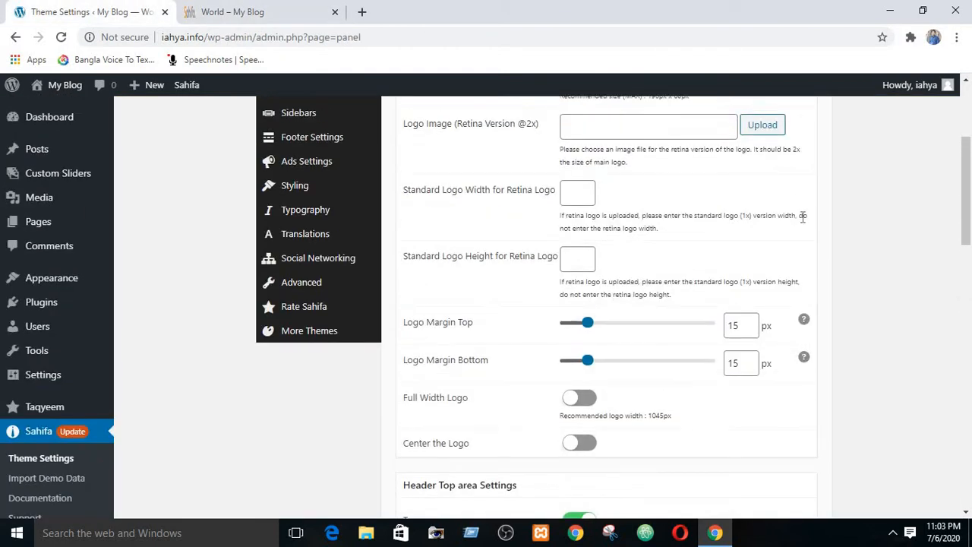
click(795, 161)
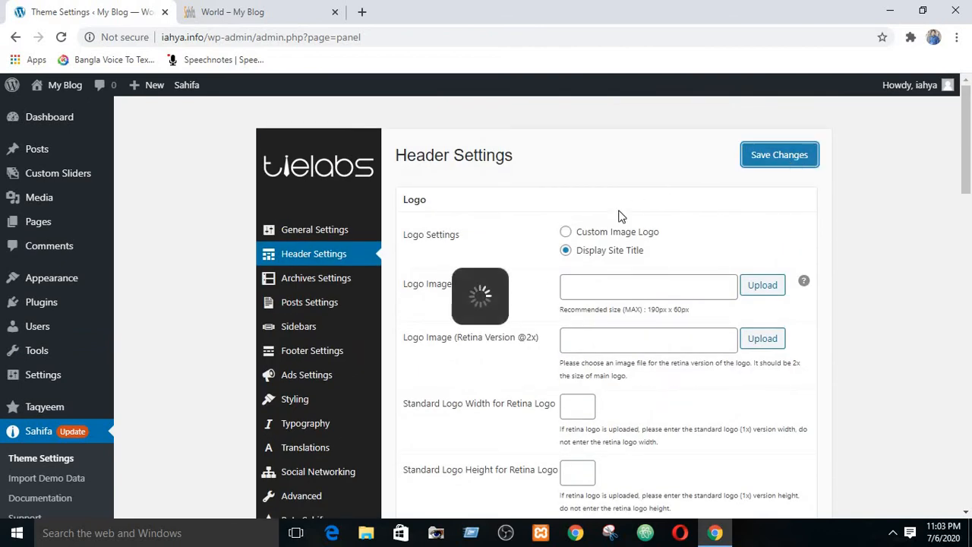
- Reload the World category page, check the header with logo centering off, and return to the Header Top area Settings
scroll(615, 221, down, 6)
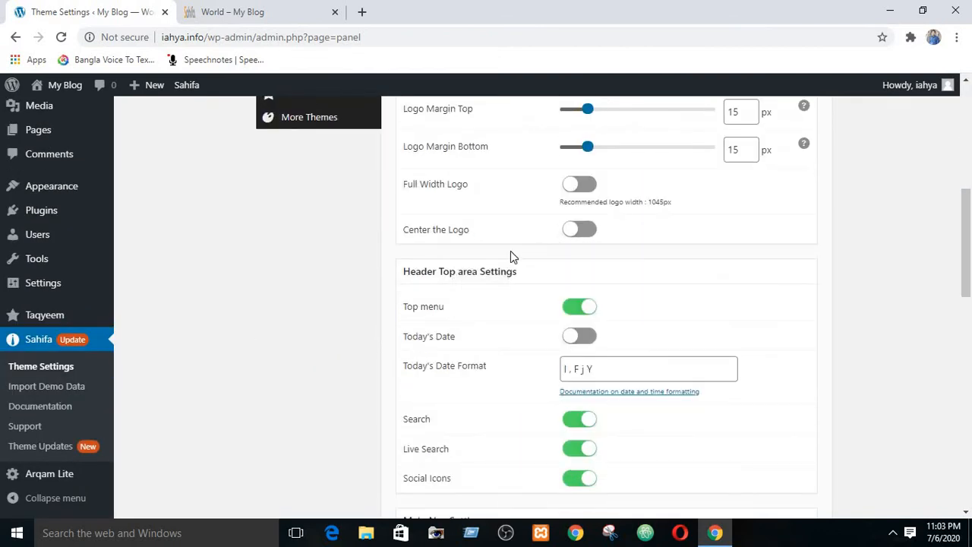
click(270, 6)
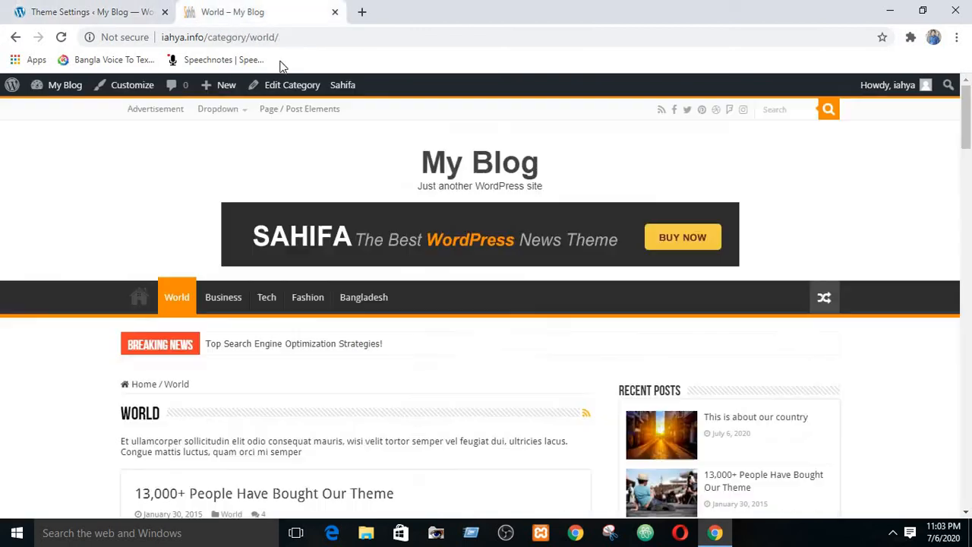
click(60, 40)
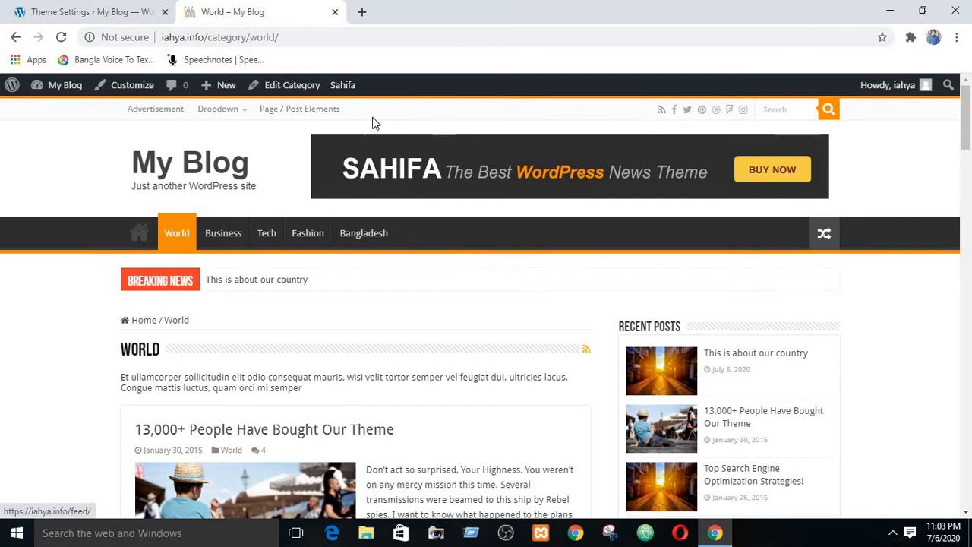
click(76, 6)
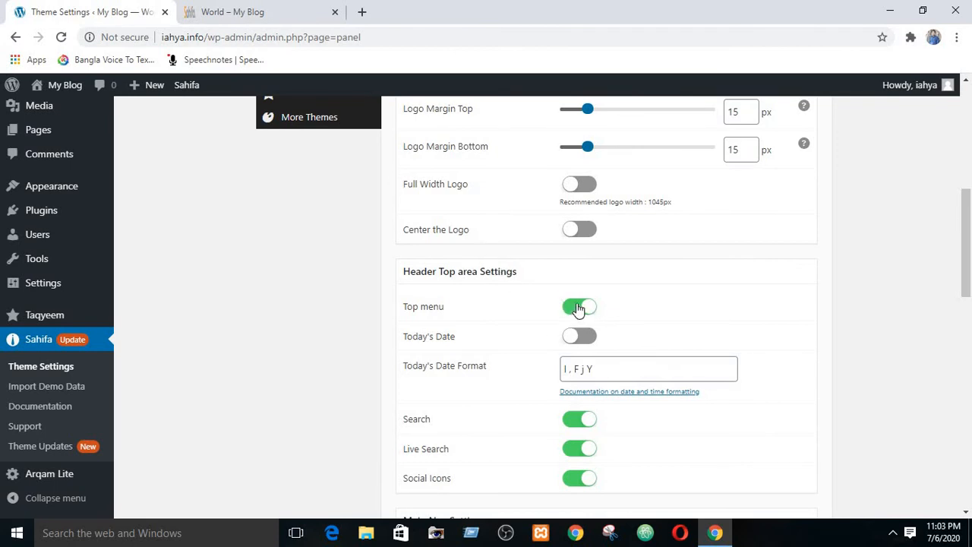
- Check the top menu in the World category page's header, and open the Menus screen from the blog's dashboard
click(219, 6)
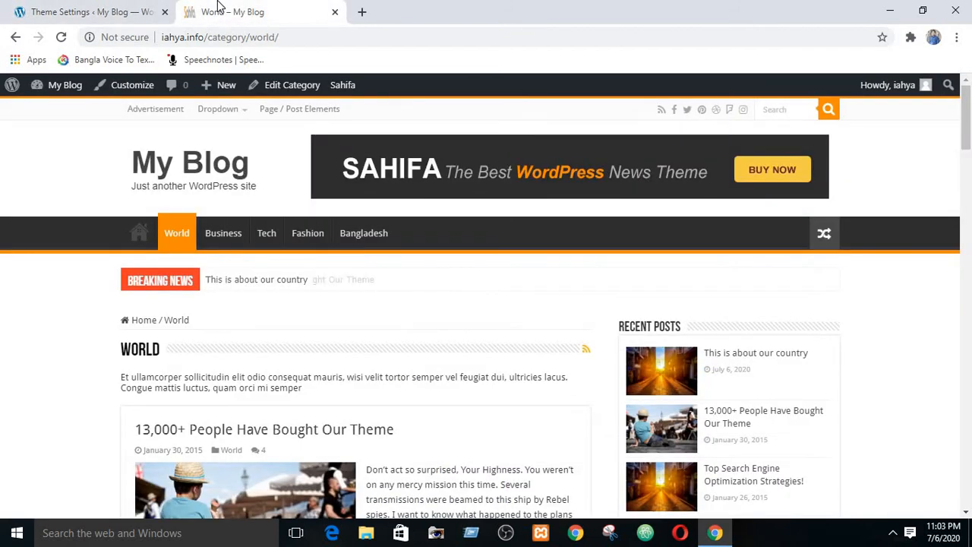
mouse_move(228, 112)
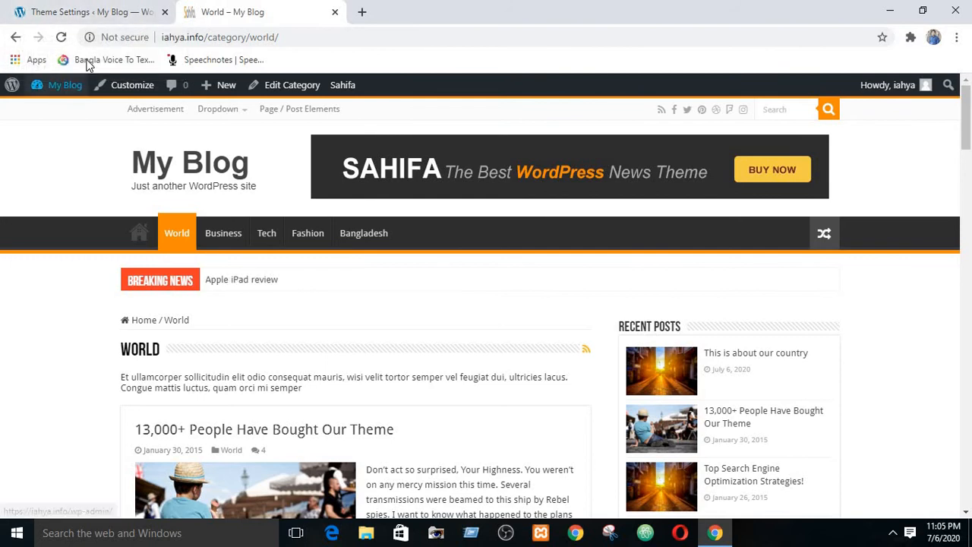
mouse_move(64, 87)
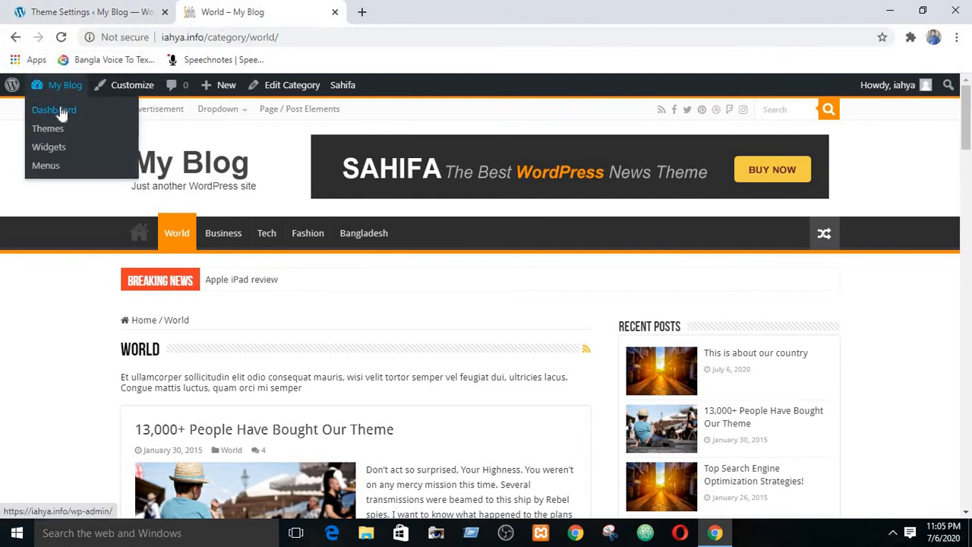
click(60, 110)
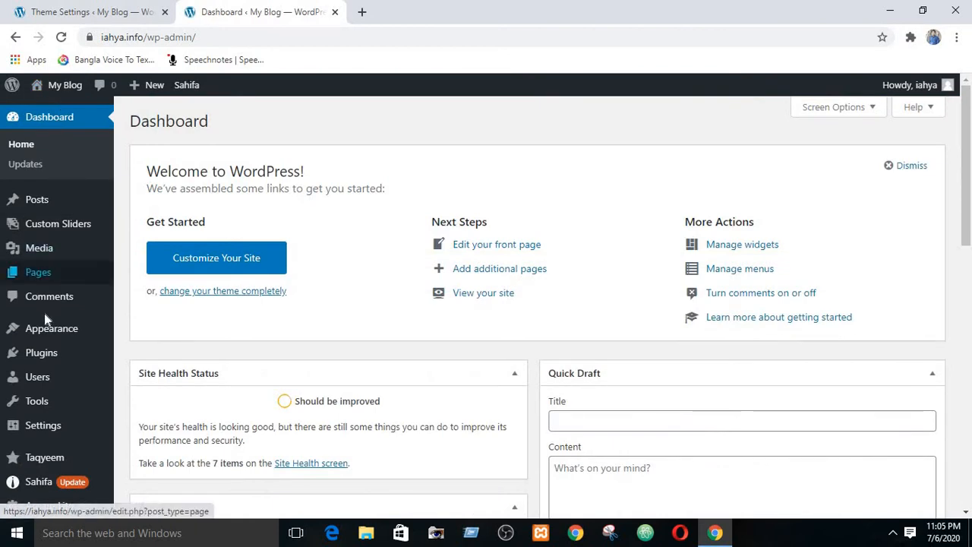
mouse_move(30, 326)
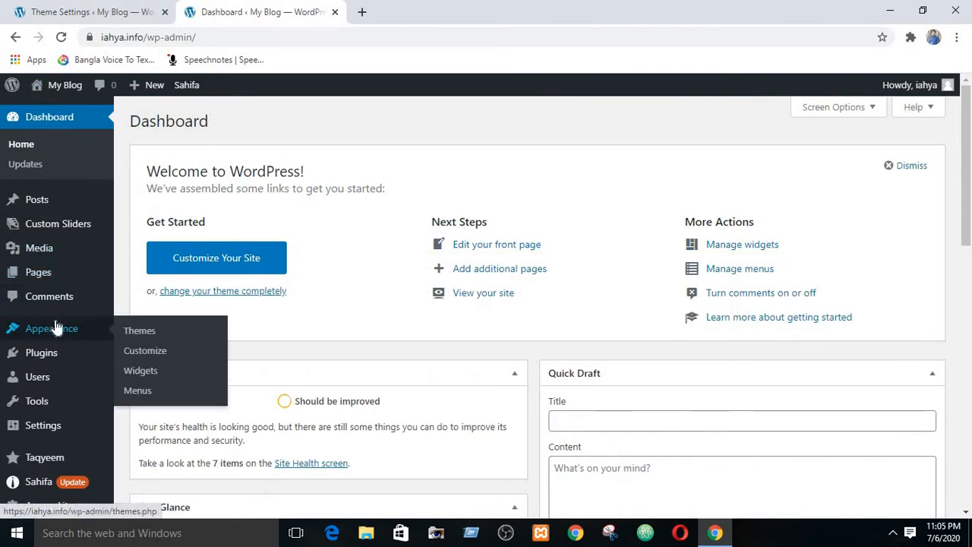
click(138, 391)
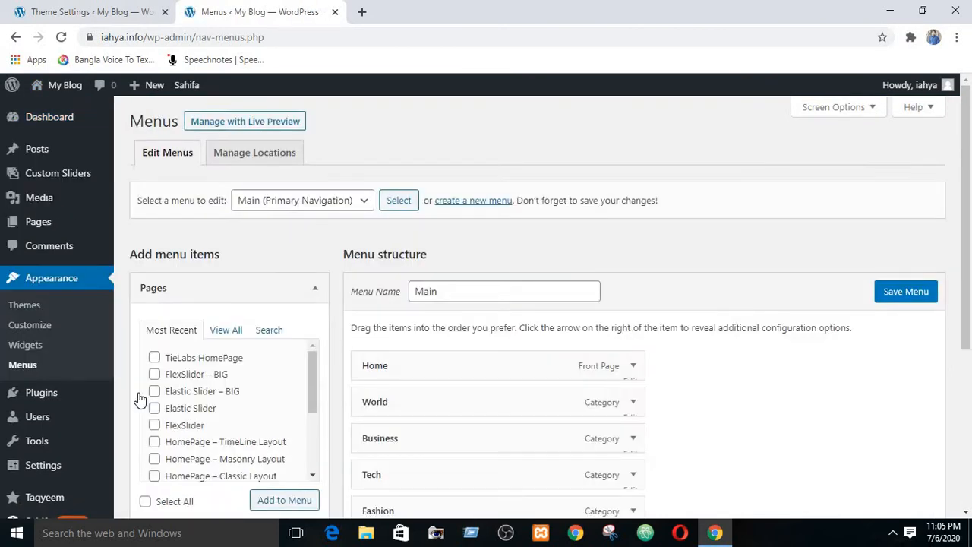
- Load the top (Top Menu Navigation) menu for editing and look through its menu items and settings
click(318, 210)
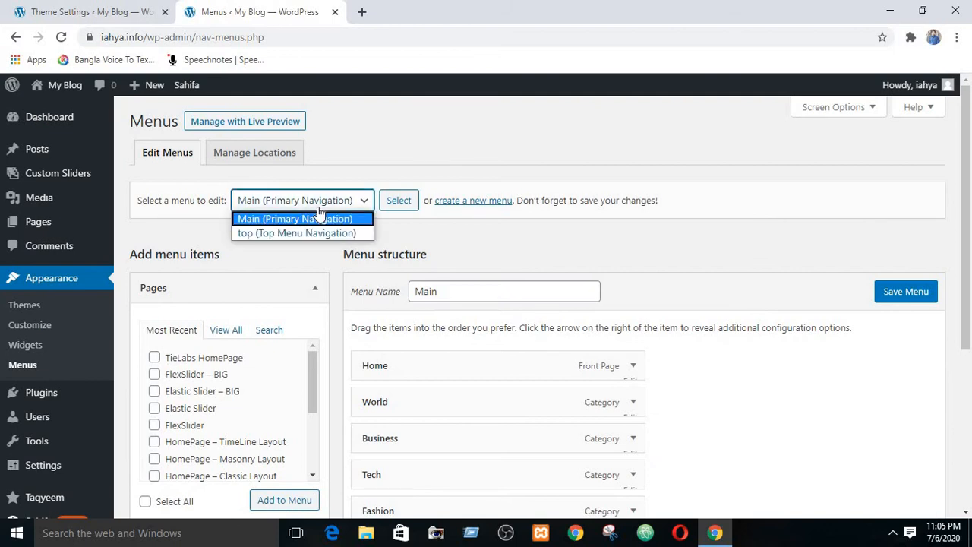
click(285, 199)
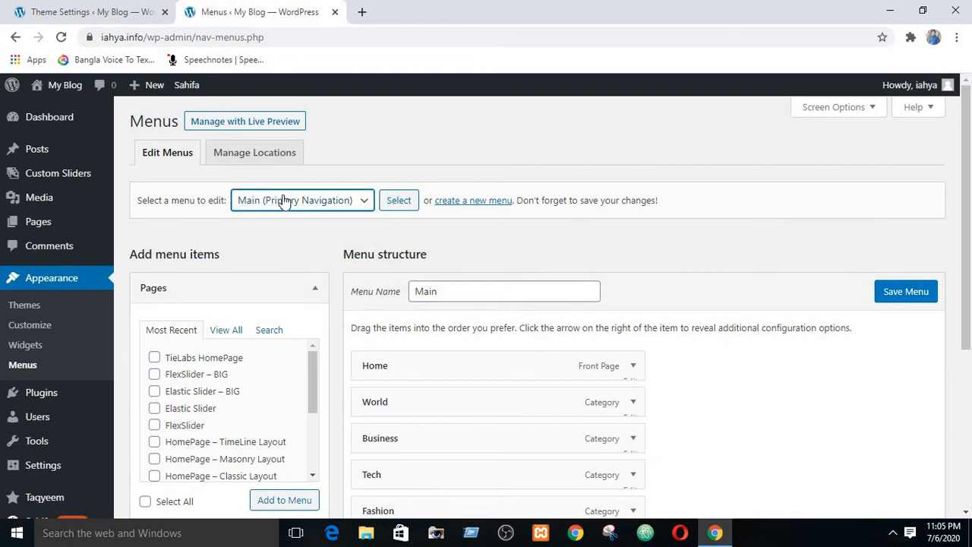
click(285, 200)
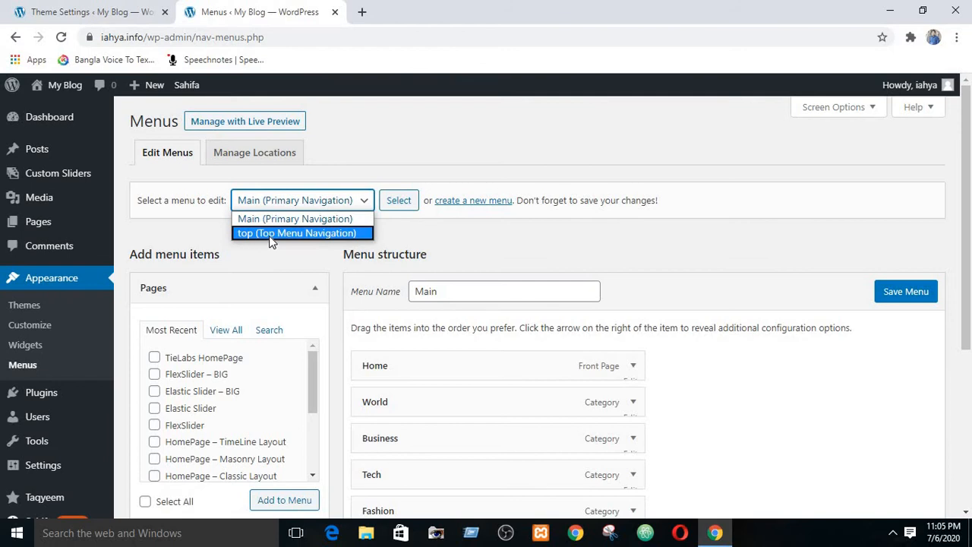
click(269, 235)
click(399, 202)
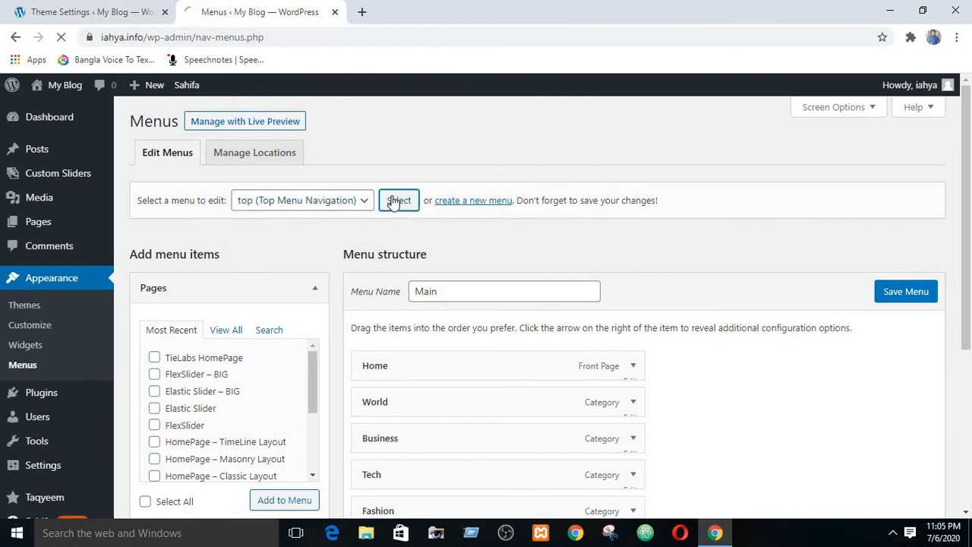
scroll(560, 265, down, 3)
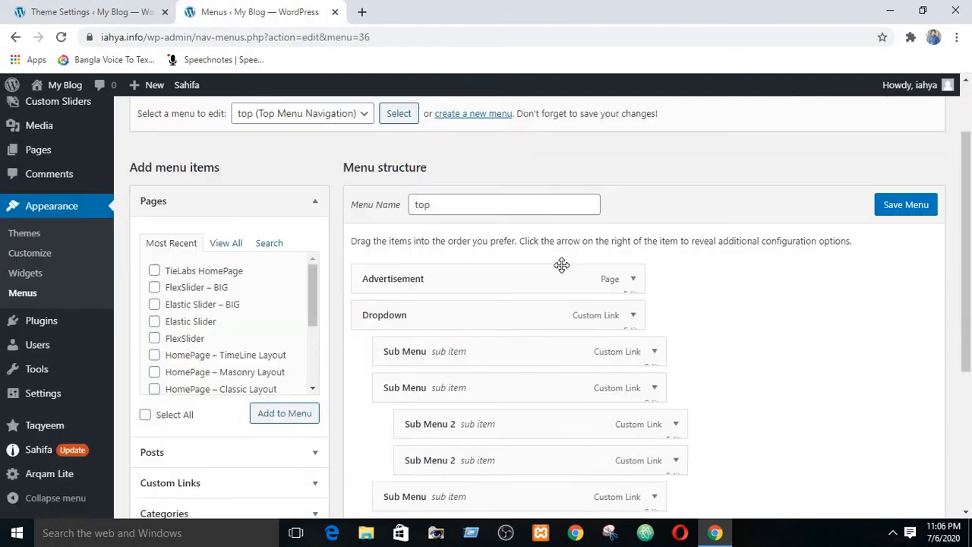
scroll(411, 388, down, 2)
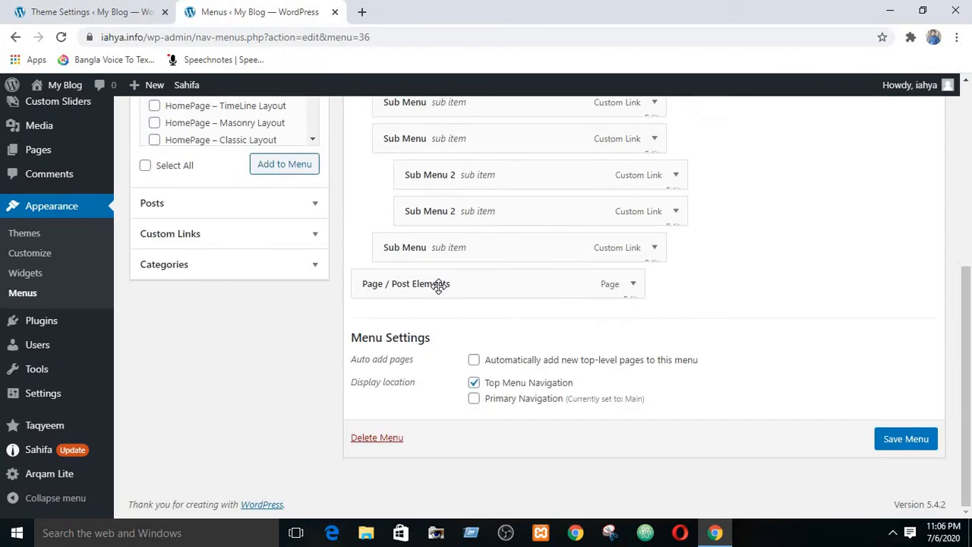
scroll(433, 257, up, 5)
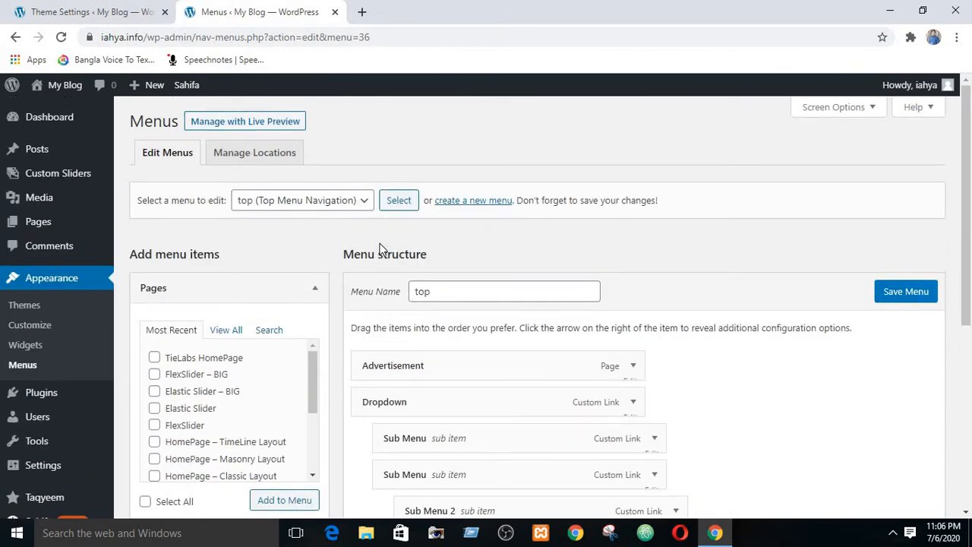
- Delete the top menu permanently and confirm the deletion
scroll(382, 249, down, 5)
click(386, 440)
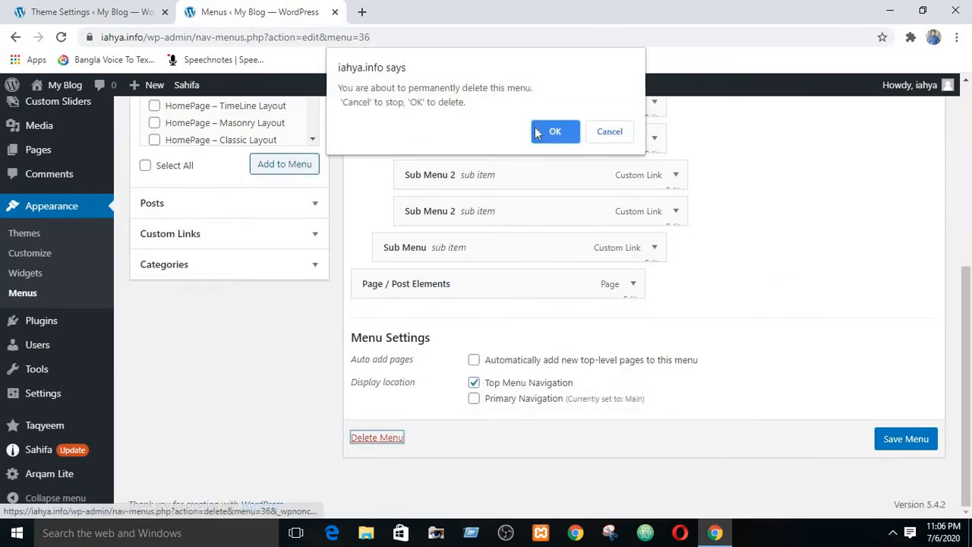
click(553, 131)
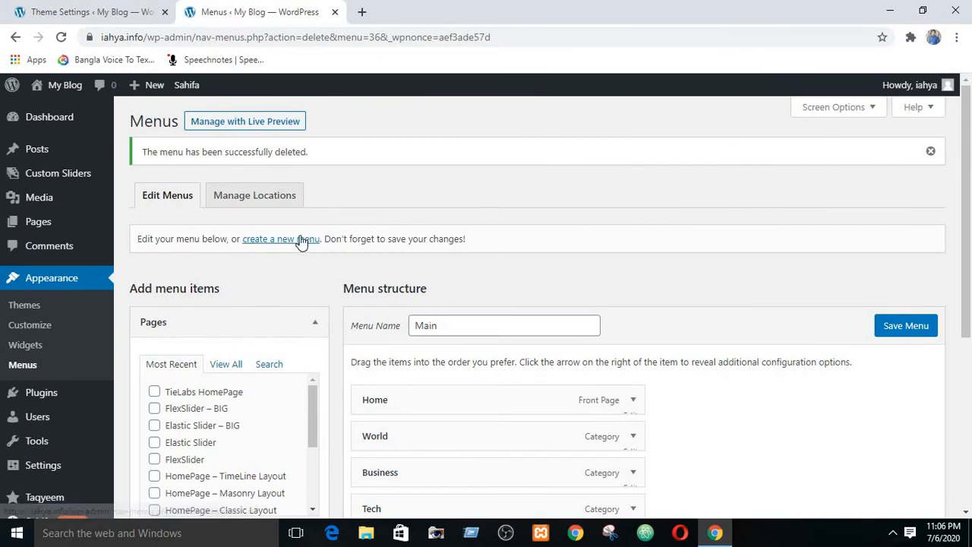
- Create a new menu named top
click(300, 238)
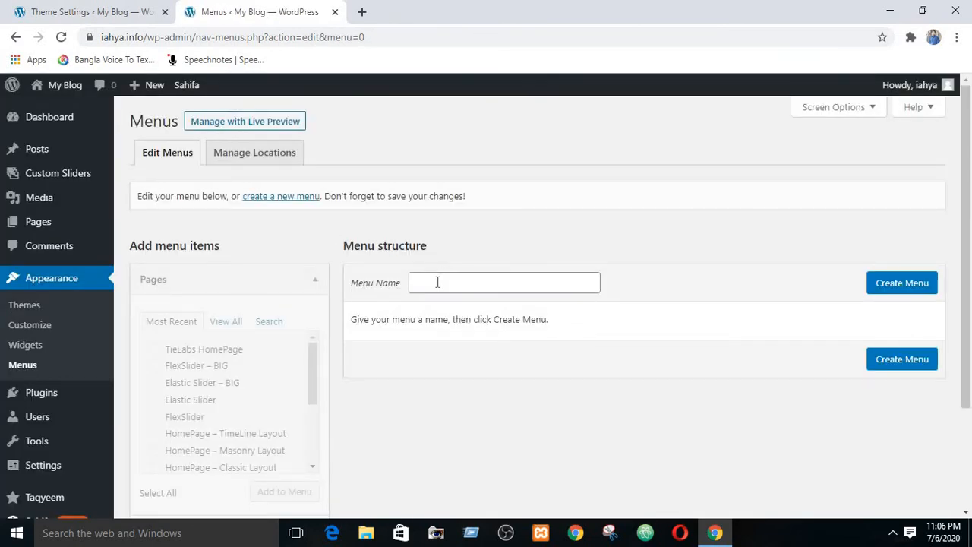
click(438, 283)
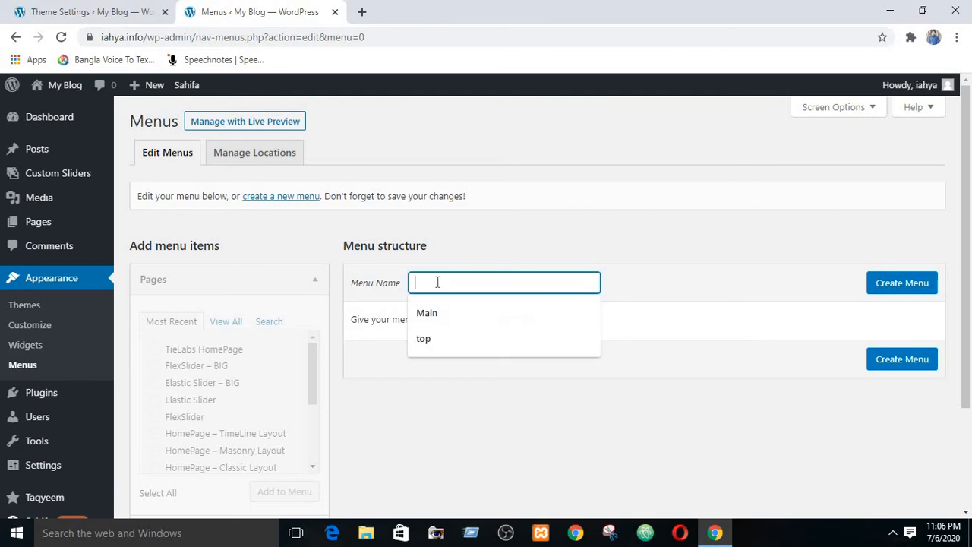
click(454, 352)
click(901, 283)
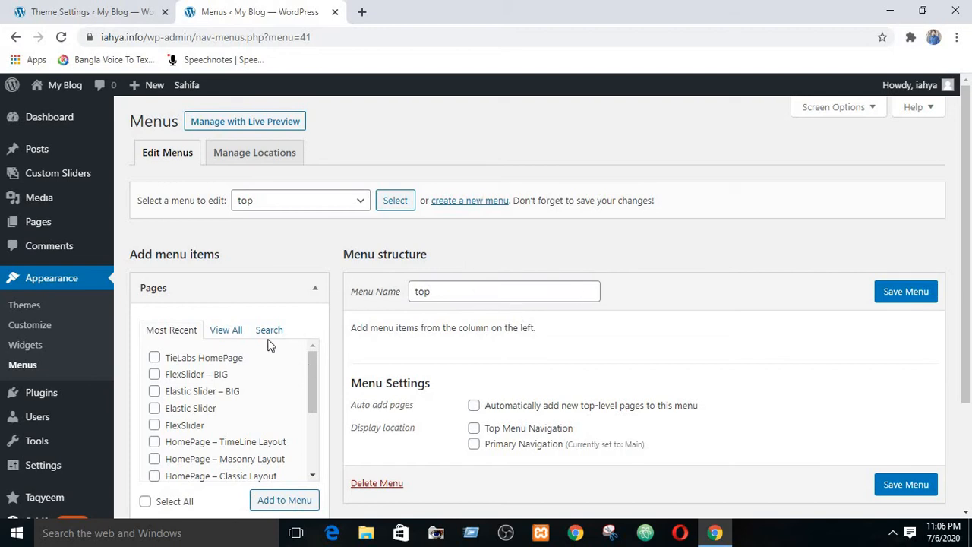
- Look through all available pages, and add a custom link with URL # and link text About us to the top menu
scroll(263, 347, down, 2)
click(227, 330)
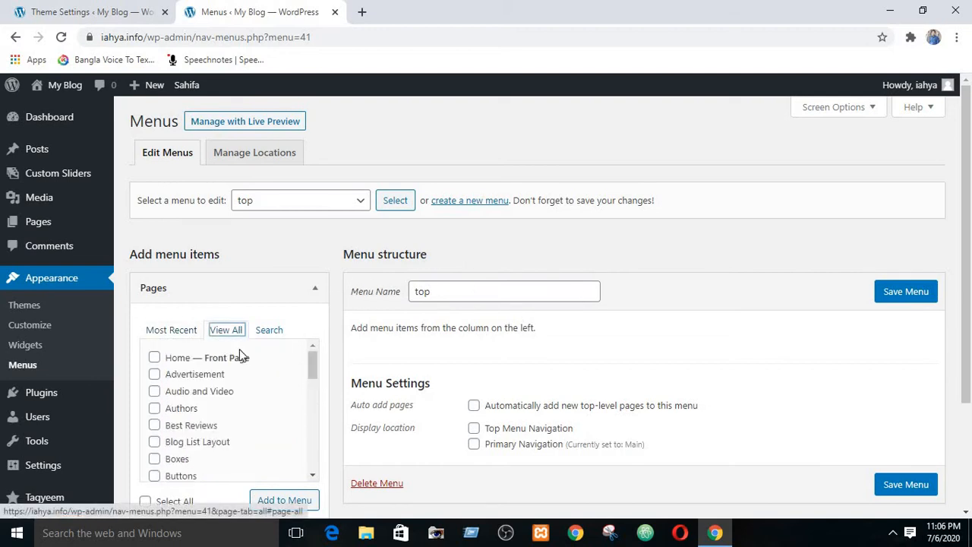
scroll(218, 403, down, 6)
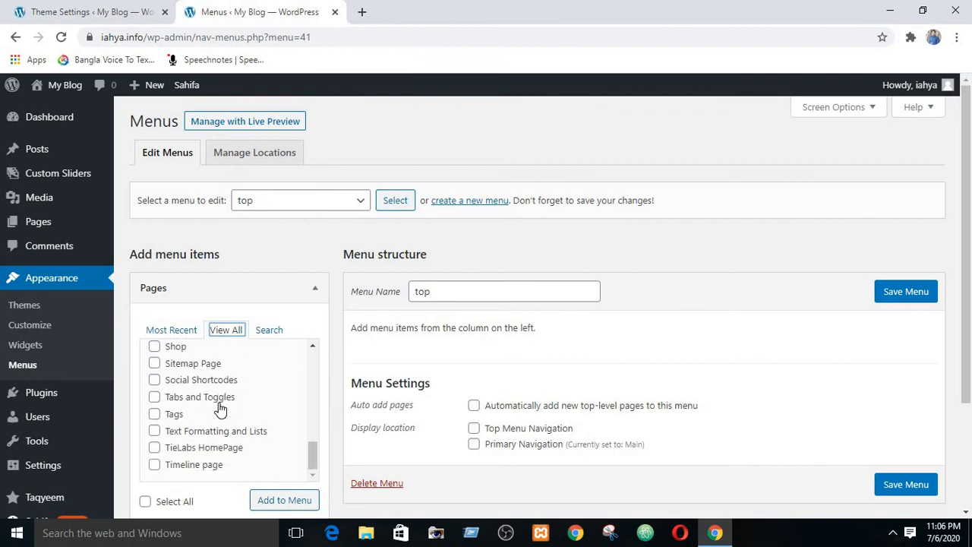
scroll(220, 408, up, 6)
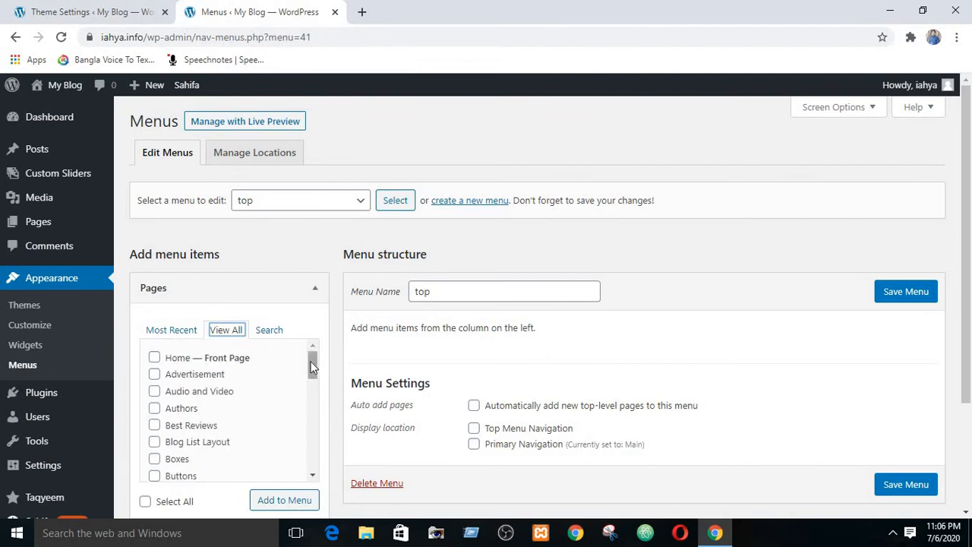
drag(312, 367, 293, 469)
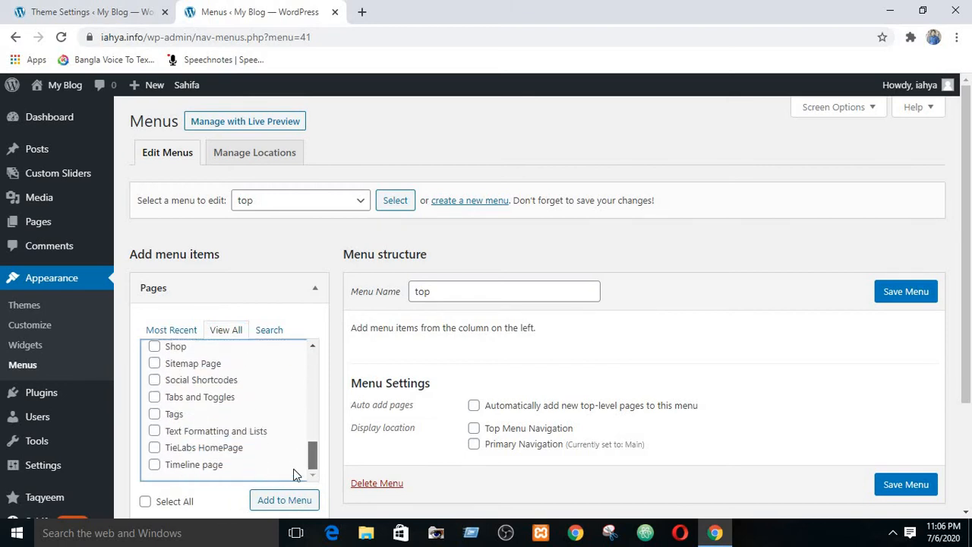
scroll(200, 357, down, 3)
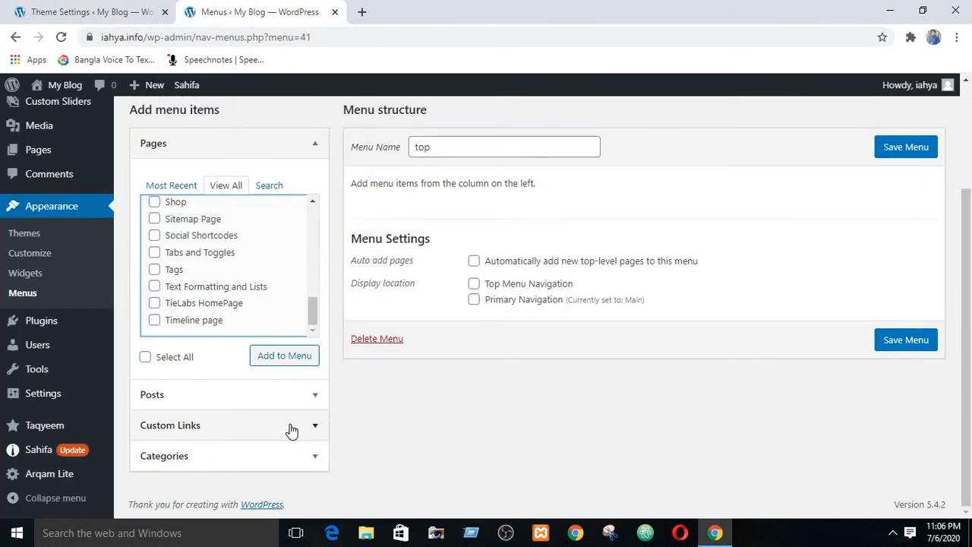
click(286, 425)
click(217, 349)
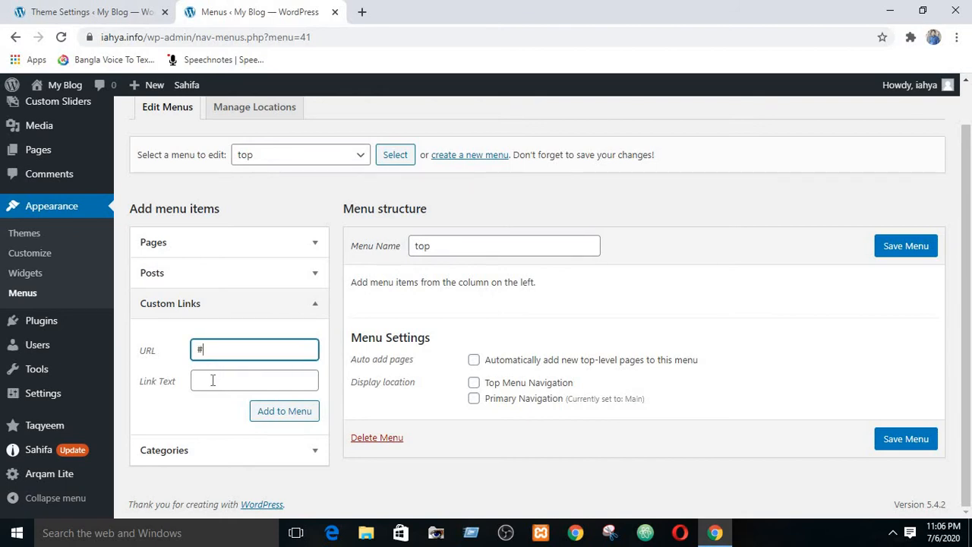
click(212, 381)
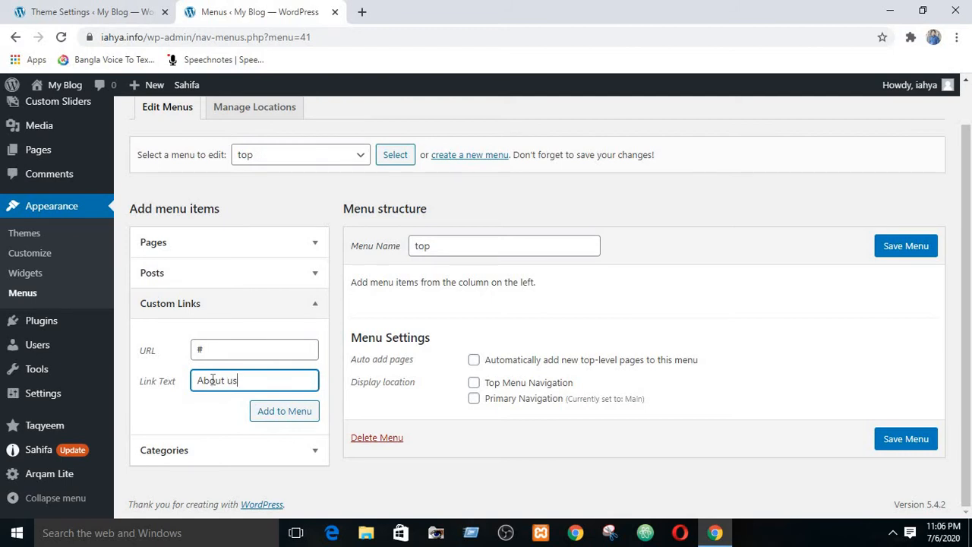
click(280, 417)
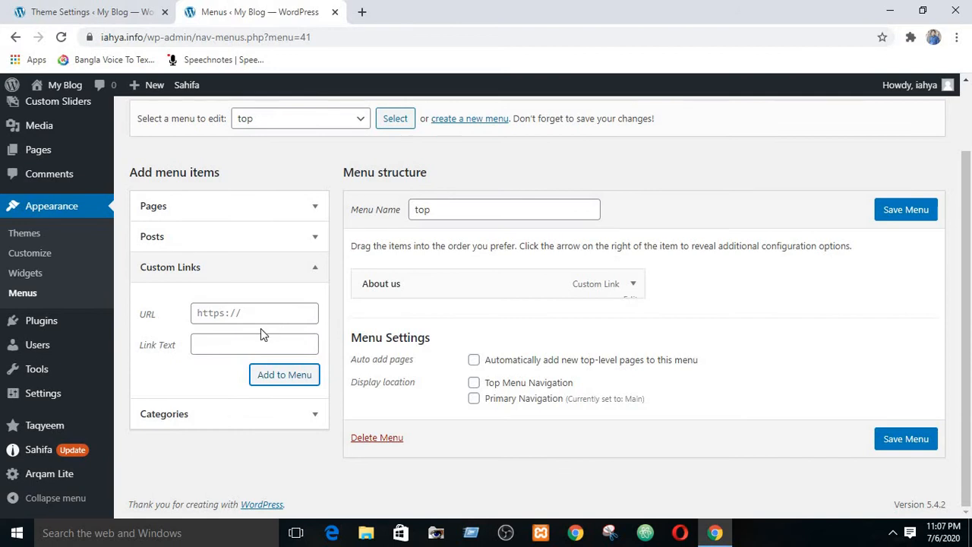
- Add a second custom link with URL # and link text contact us to the top menu
click(258, 321)
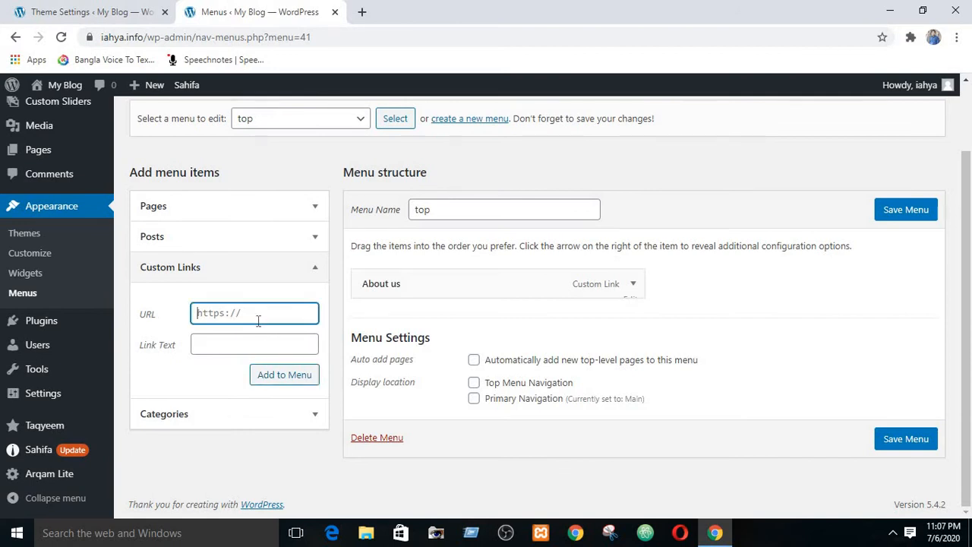
text(#)
click(220, 341)
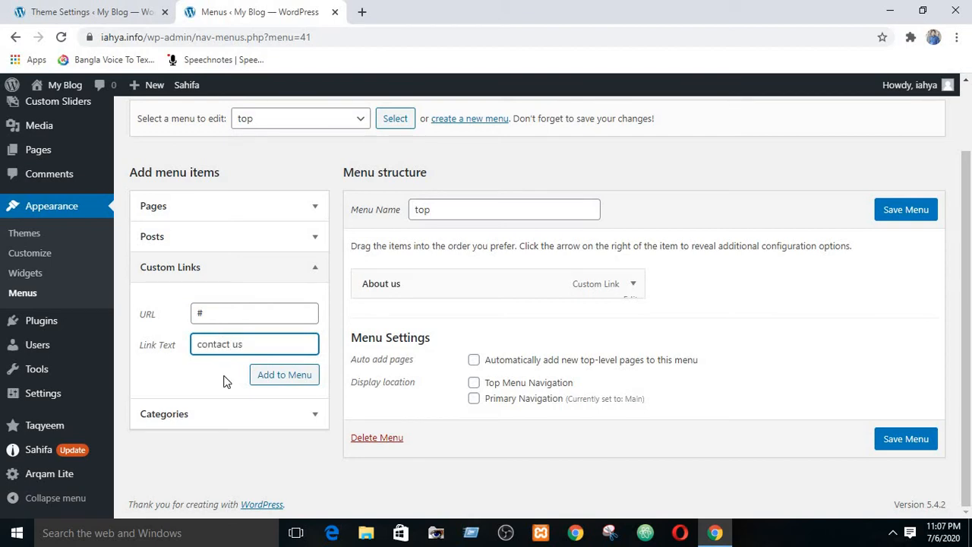
click(275, 376)
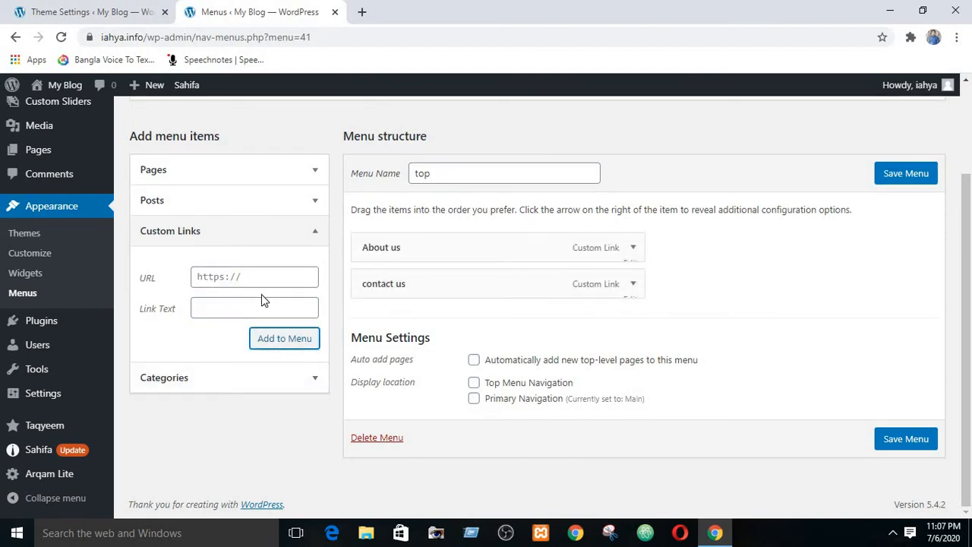
- Assign the top menu to the Top Menu Navigation display location and save the menu
scroll(252, 307, up, 3)
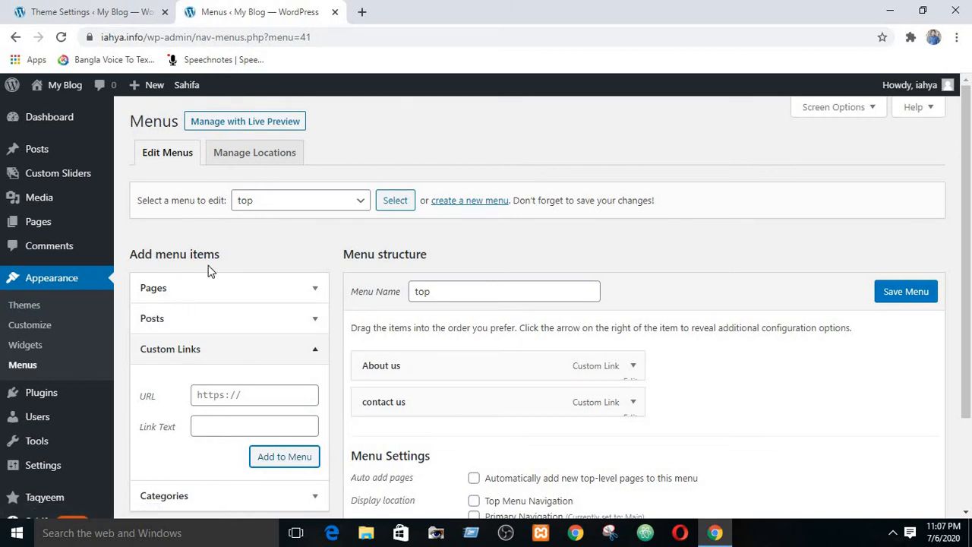
scroll(531, 379, down, 2)
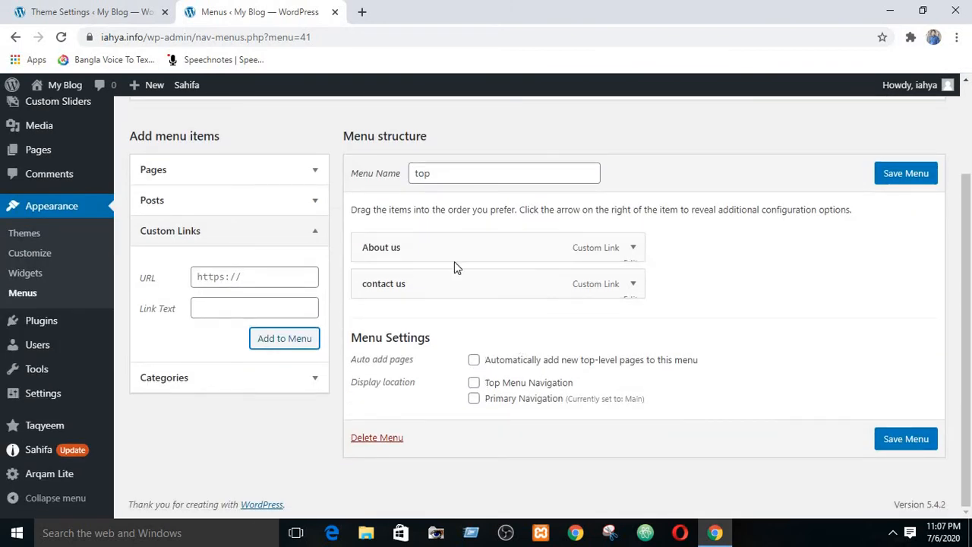
click(474, 383)
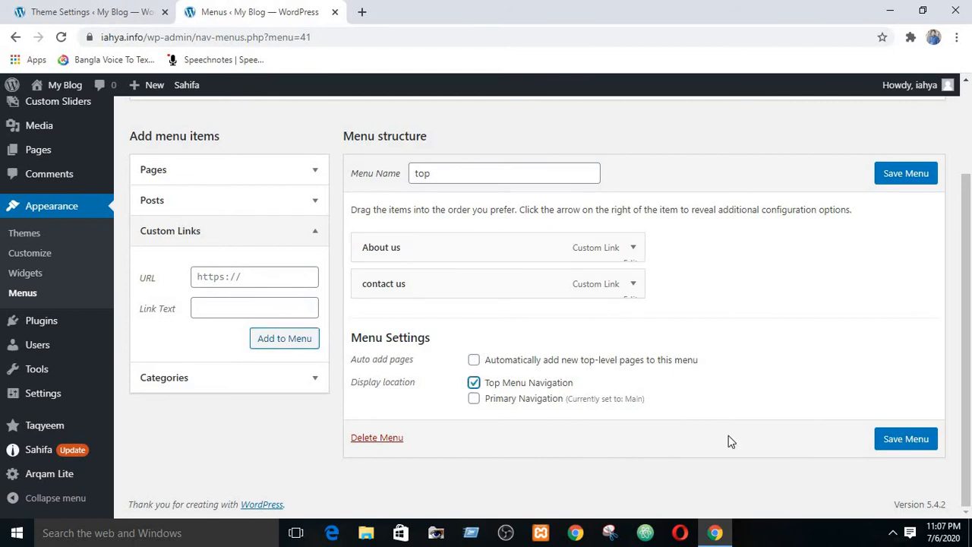
click(906, 444)
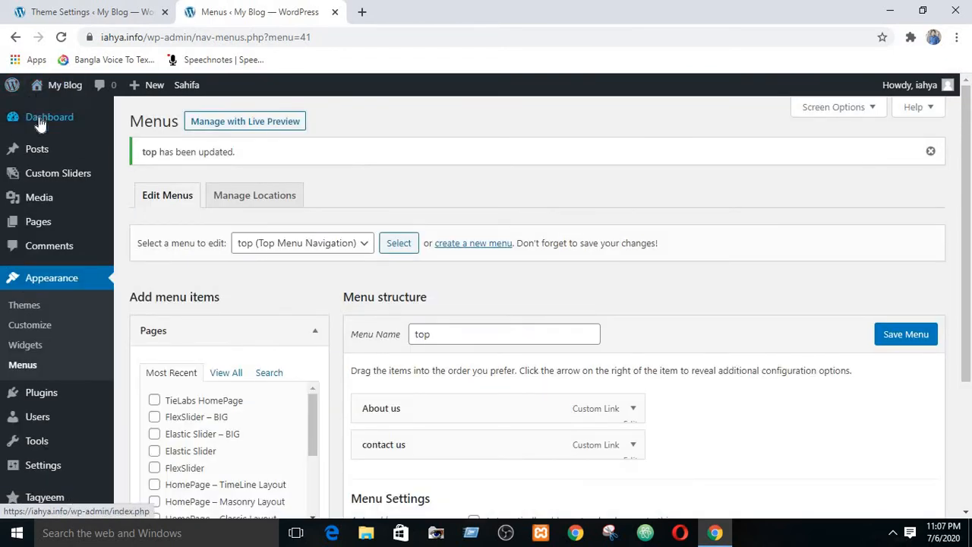
- Visit the blog's home page to check the top menu links in the header, and return to the theme settings
click(44, 111)
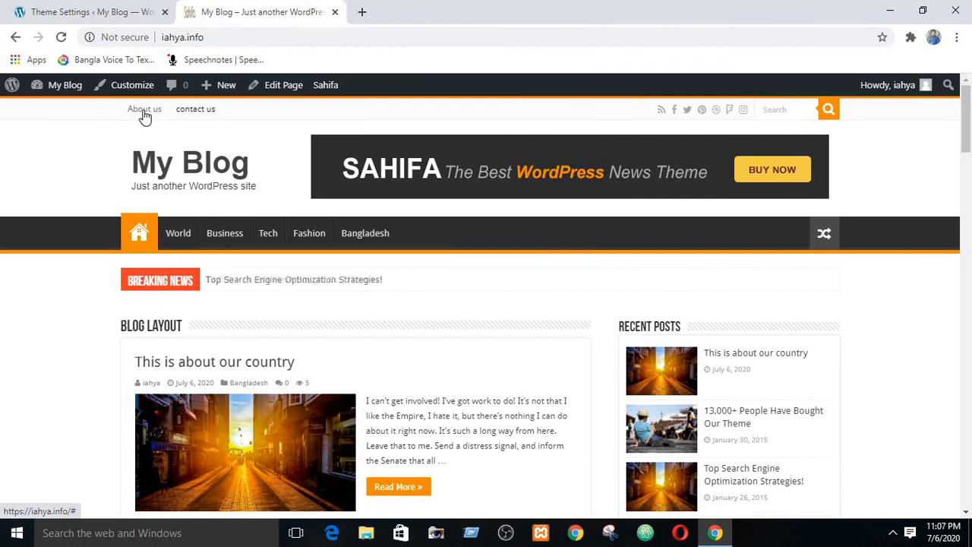
click(89, 10)
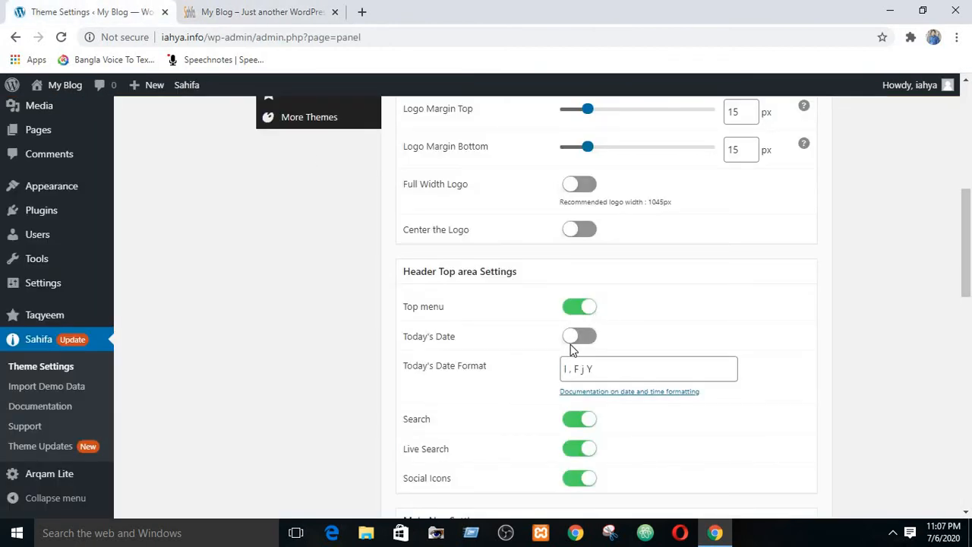
- Look at the blog header, enable Today's Date in the Header Top area Settings, and save the changes
click(265, 9)
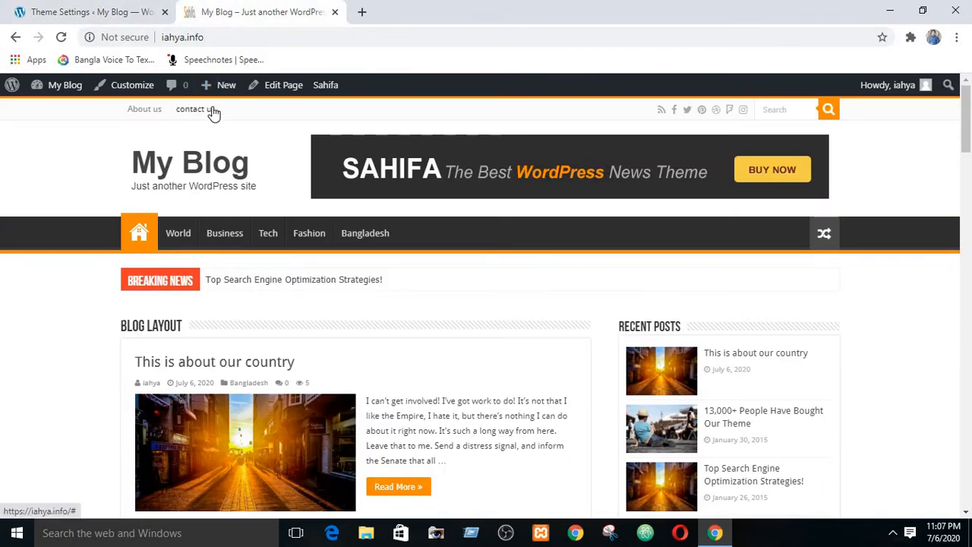
click(90, 11)
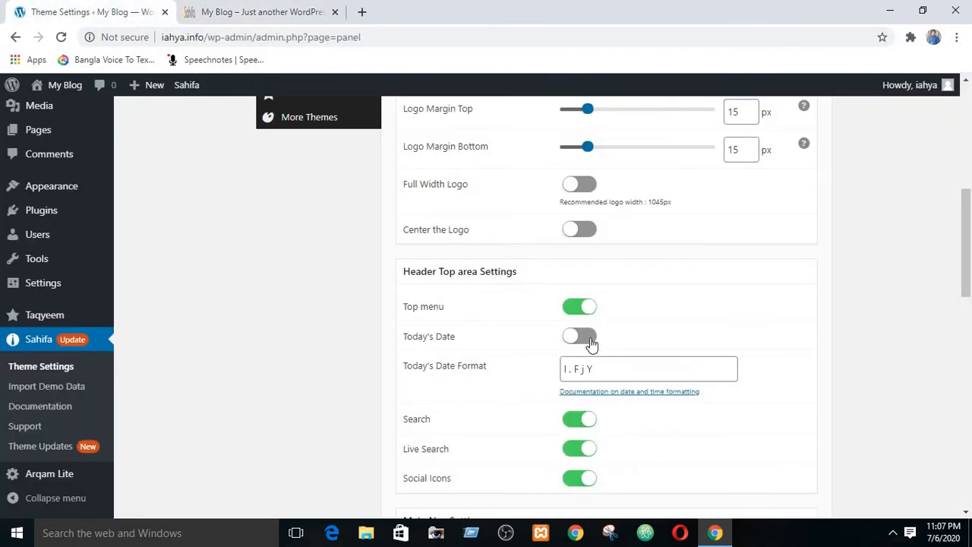
click(578, 336)
scroll(759, 319, up, 6)
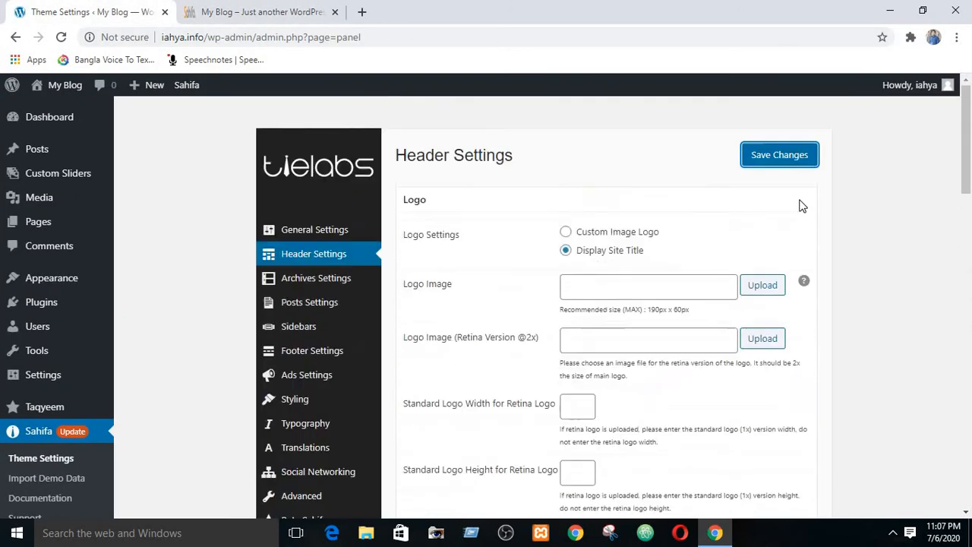
click(780, 155)
- Reload the blog's home page to check the date in the header, and return to the theme settings
click(258, 12)
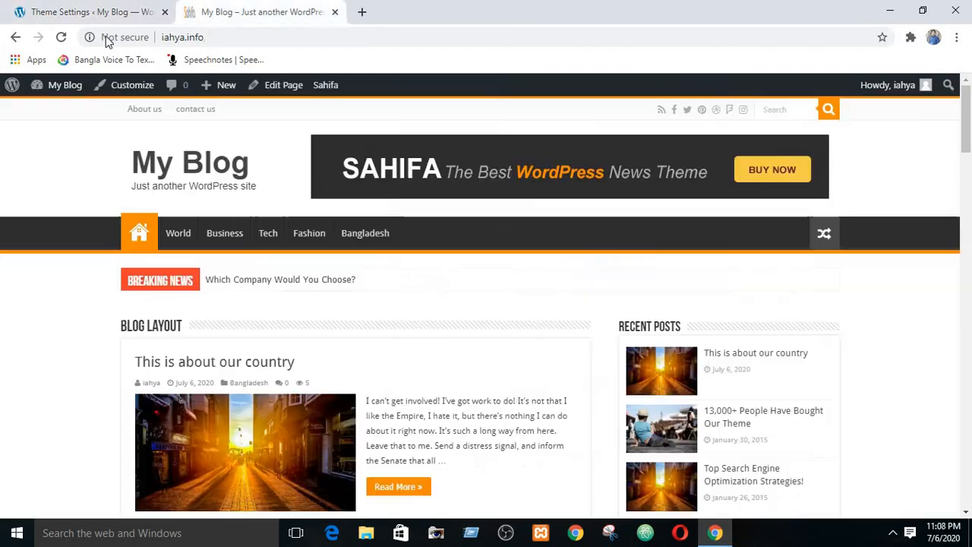
click(61, 37)
click(62, 37)
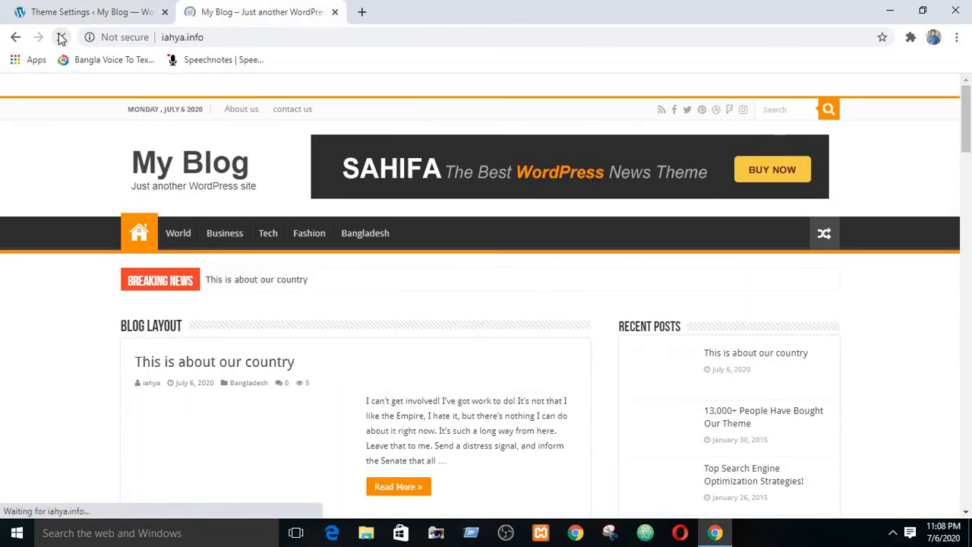
click(91, 11)
- Review the date format and search options in the header settings, and examine the search box in the blog's header
scroll(597, 275, down, 10)
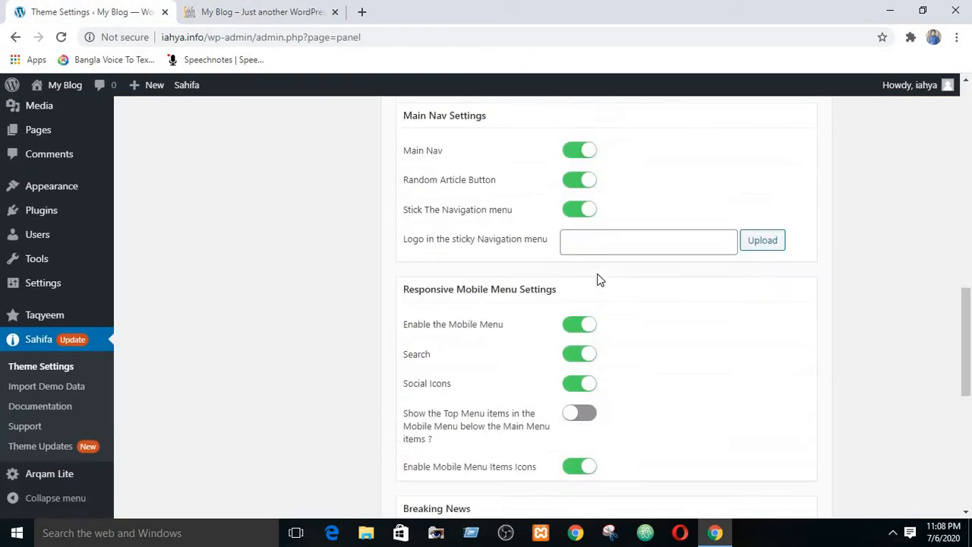
scroll(598, 280, up, 3)
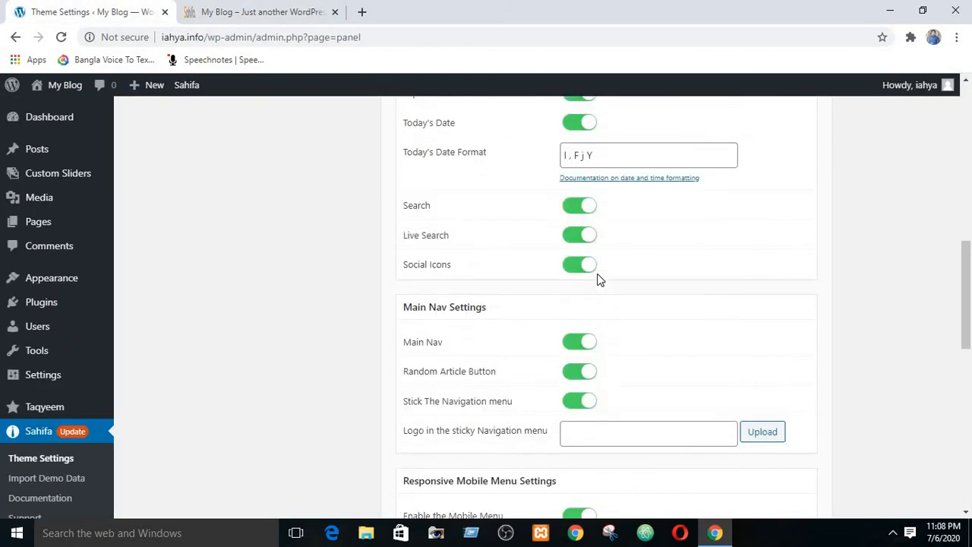
scroll(597, 280, up, 3)
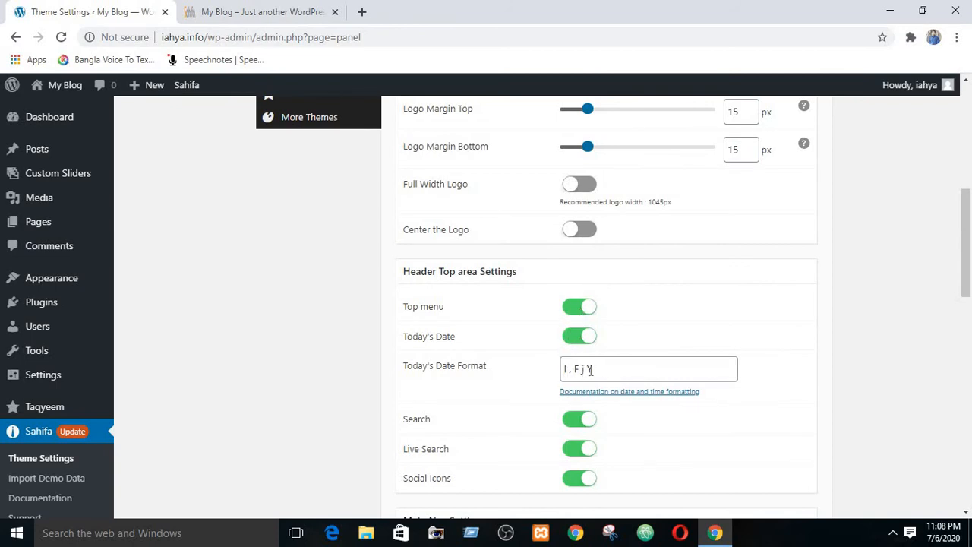
scroll(942, 312, down, 2)
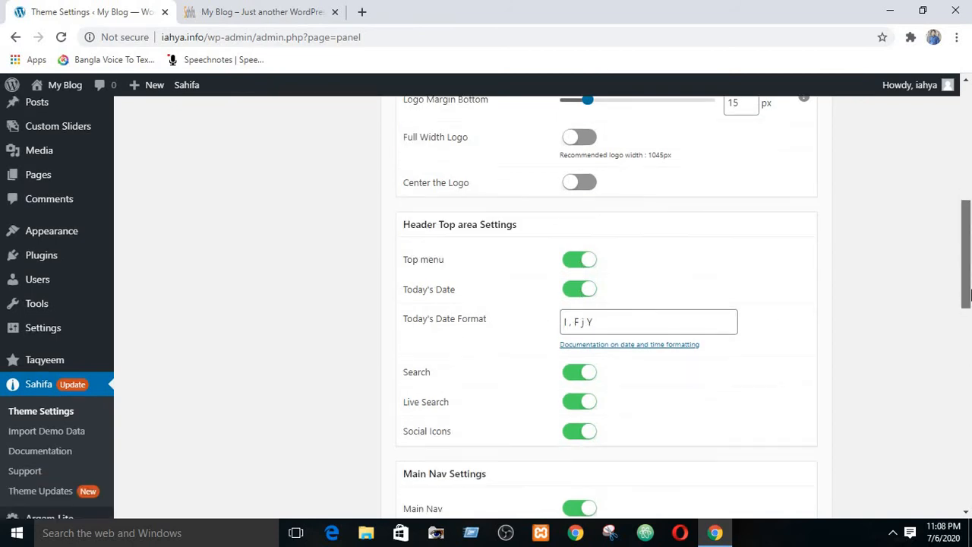
click(308, 7)
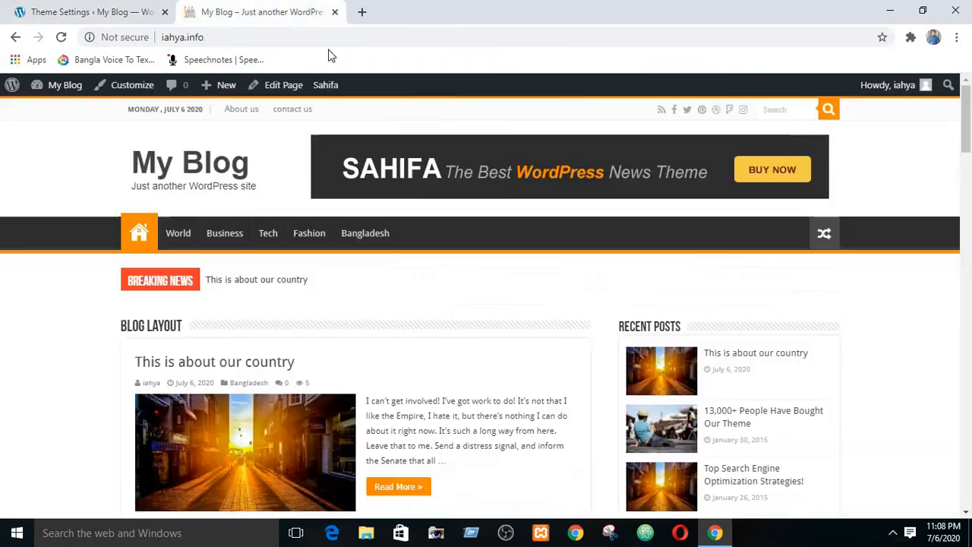
click(792, 107)
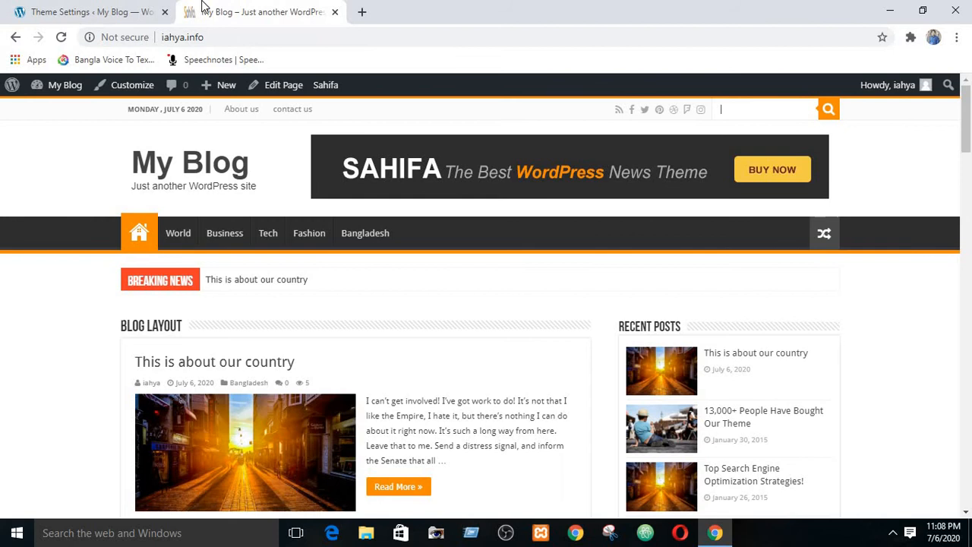
click(88, 12)
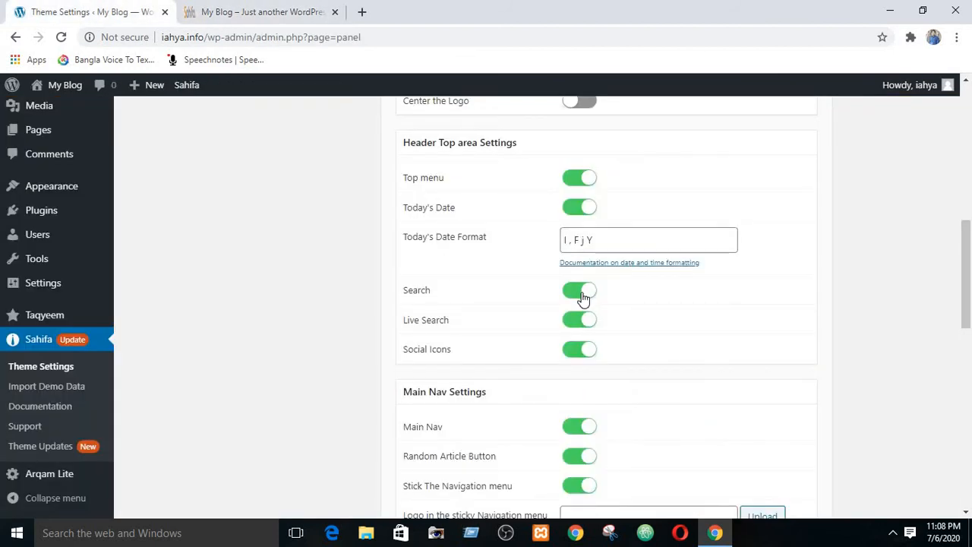
- Turn off Live Search in the Header Top area Settings and save the changes
drag(969, 294, 969, 299)
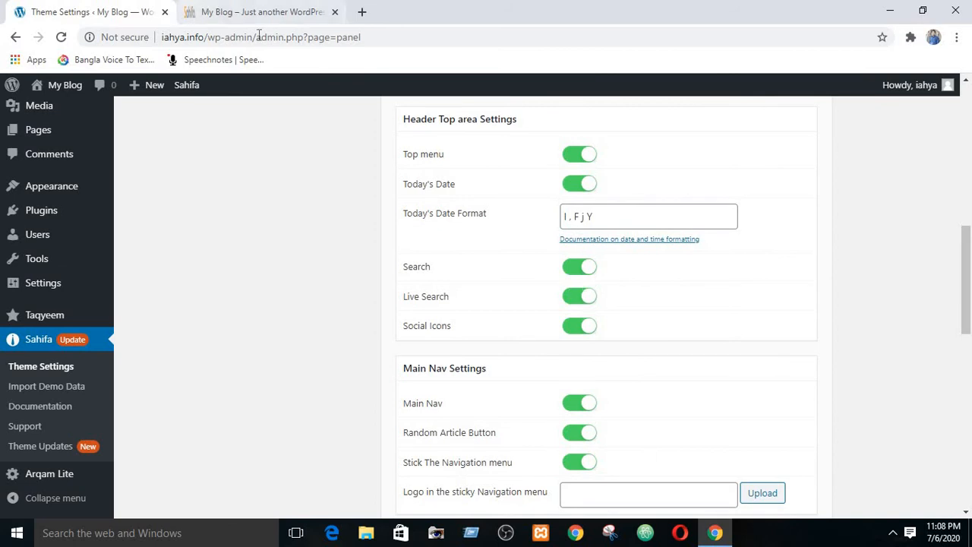
click(581, 298)
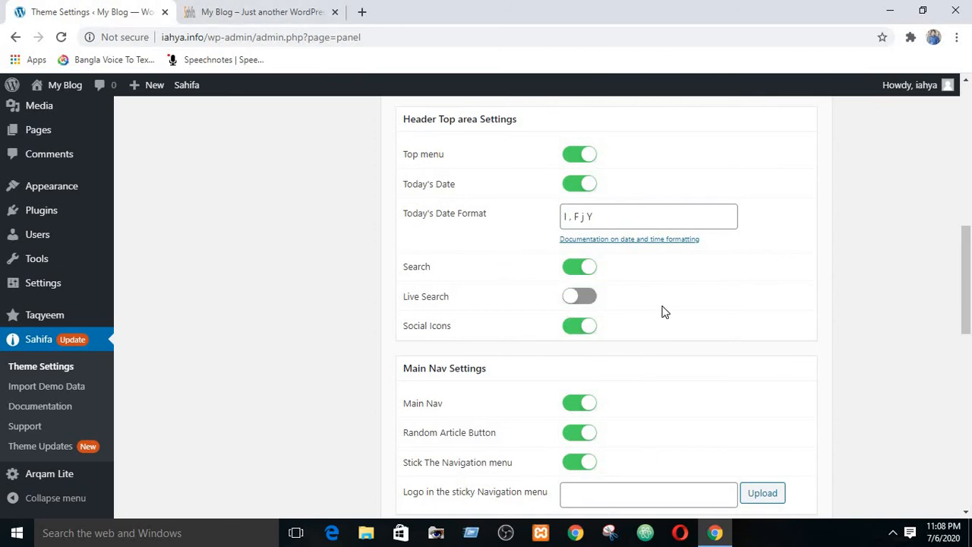
scroll(661, 311, up, 10)
click(770, 156)
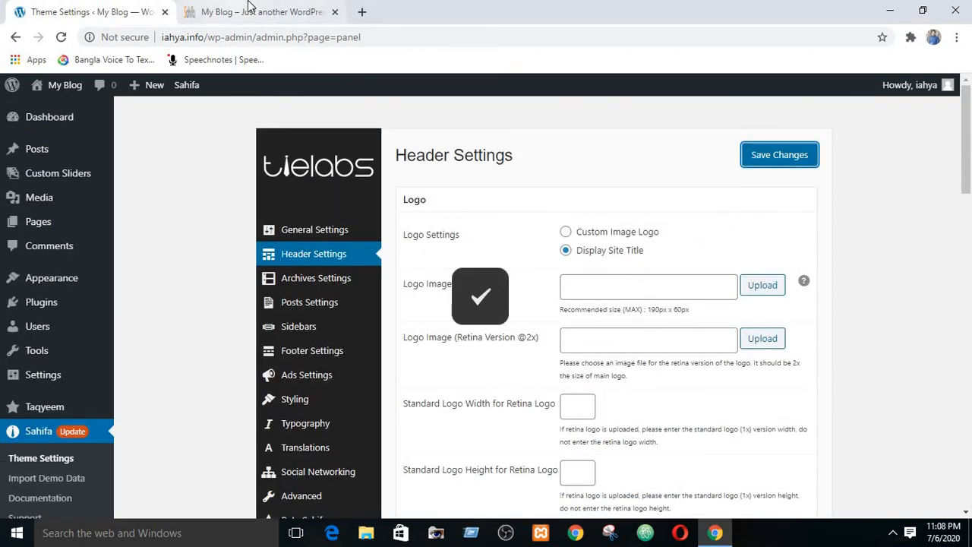
- Reload the blog's home page, try the header search box without live search, and return to the theme settings
click(262, 11)
click(62, 38)
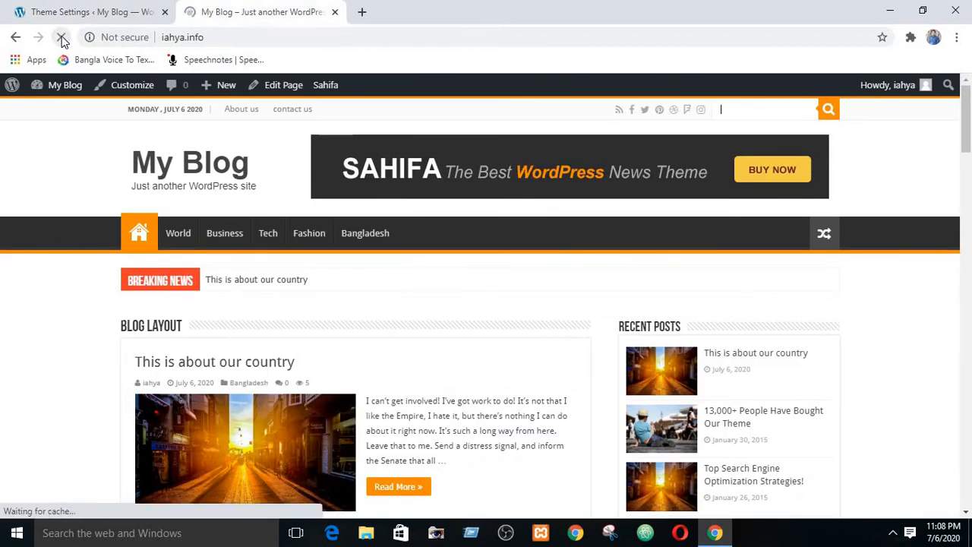
click(794, 109)
click(98, 11)
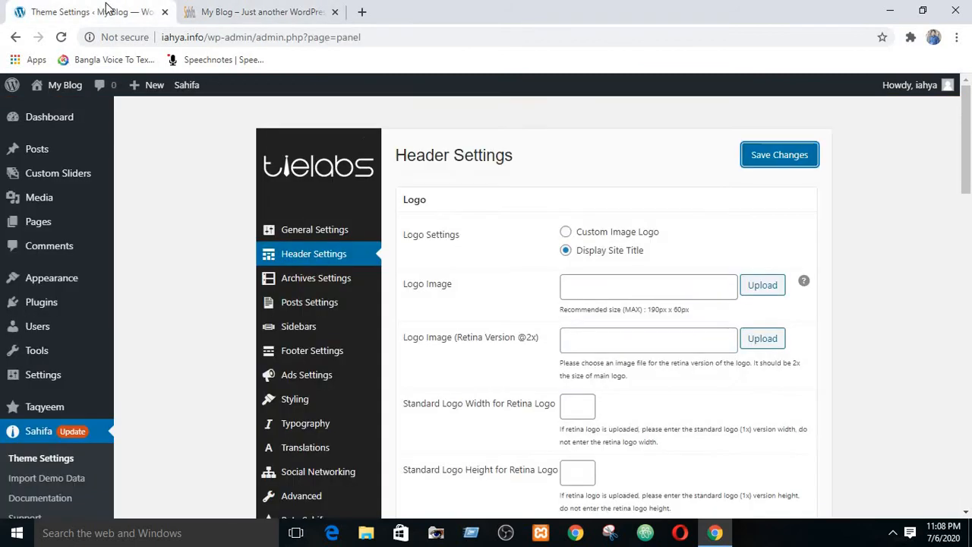
- Turn off Search in the Header Top area Settings and save the changes
scroll(703, 389, down, 6)
scroll(598, 375, down, 3)
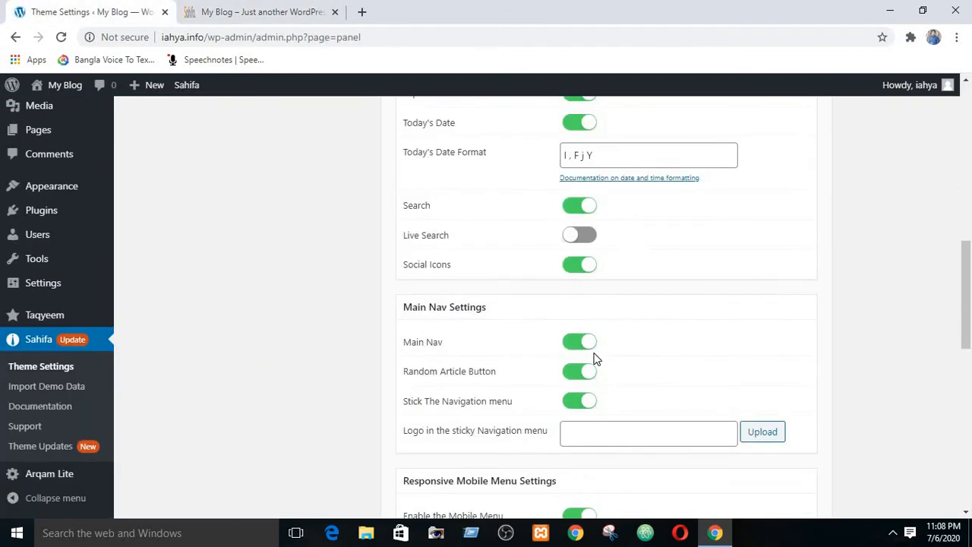
scroll(615, 364, down, 3)
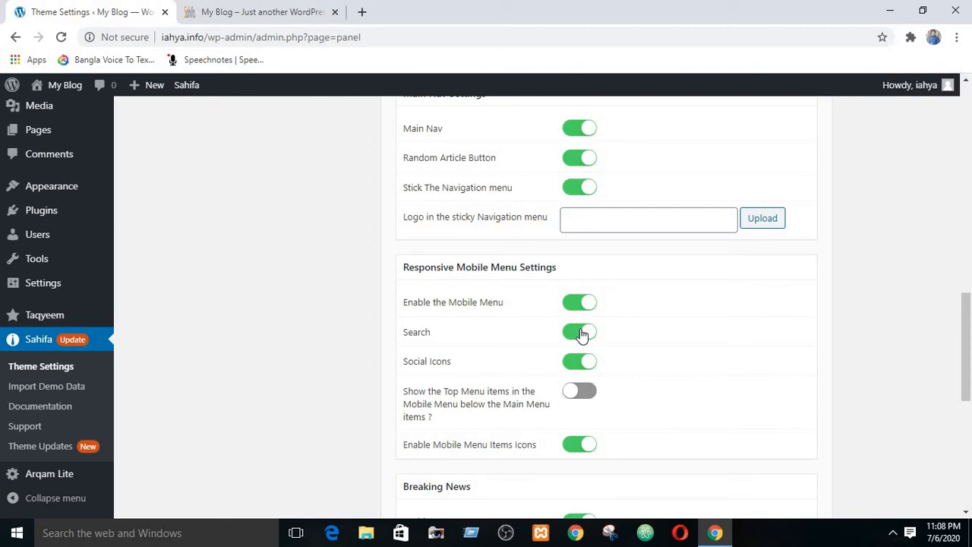
scroll(581, 335, up, 3)
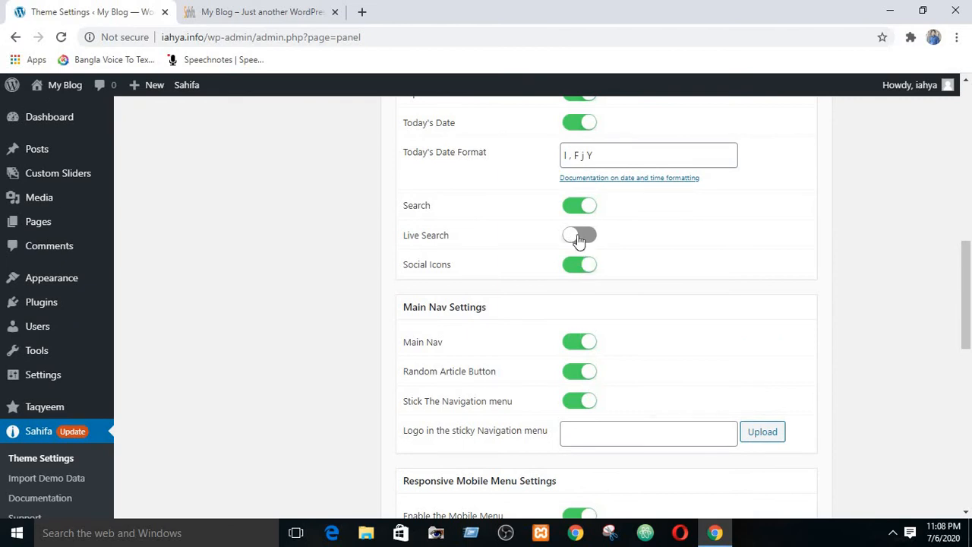
scroll(768, 228, up, 10)
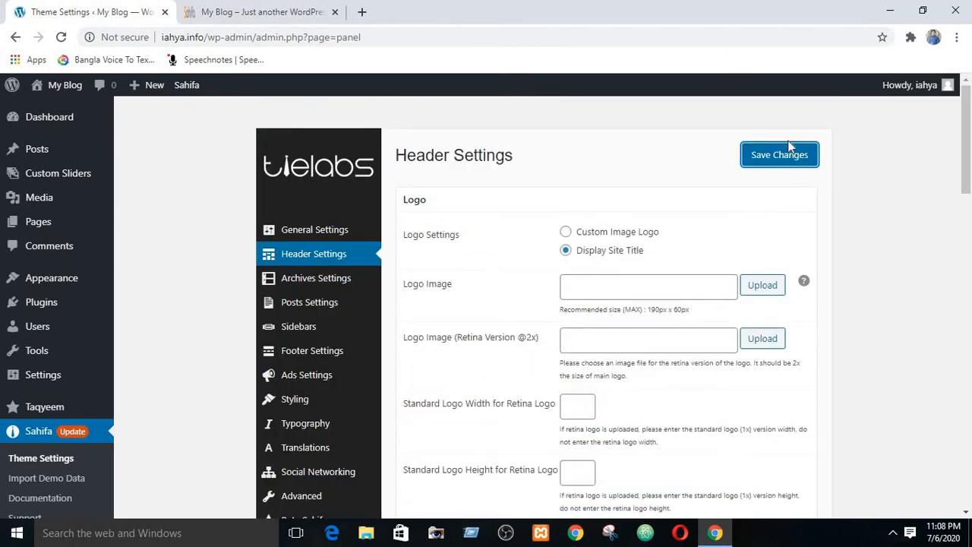
click(794, 154)
- Reload the blog's home page to check the header with search disabled, and return to the theme settings
click(250, 15)
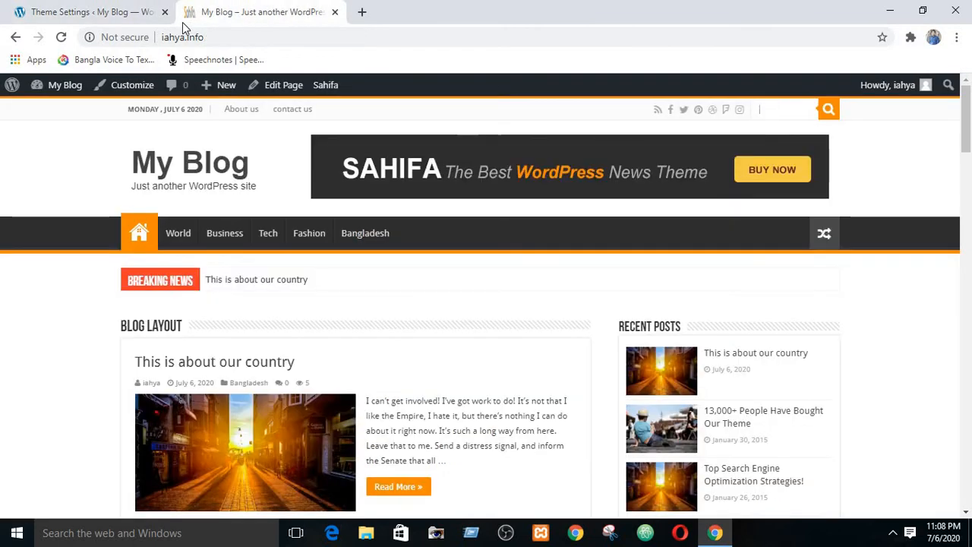
click(65, 38)
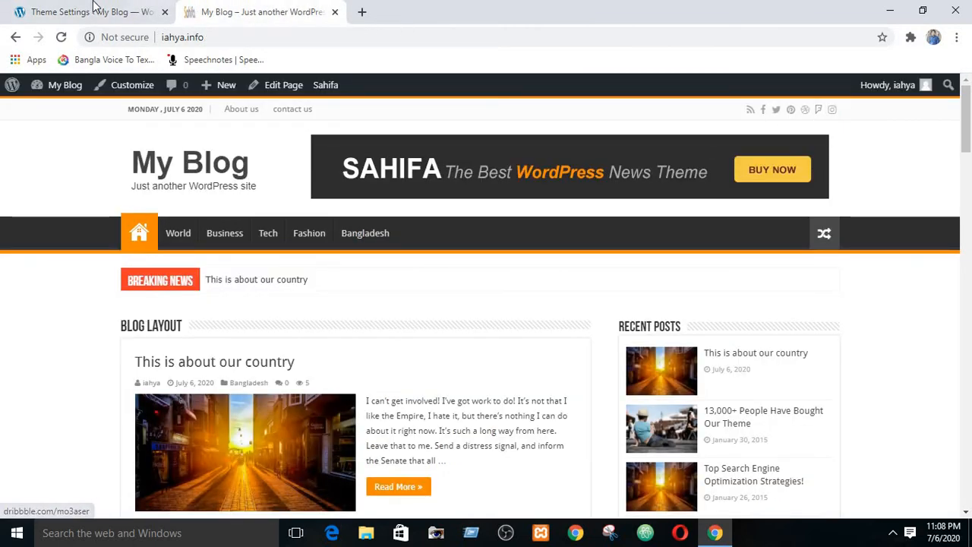
click(94, 9)
- Compare the Social Icons and Main Nav settings with the header icons and main menu on the blog's home page
scroll(510, 253, down, 5)
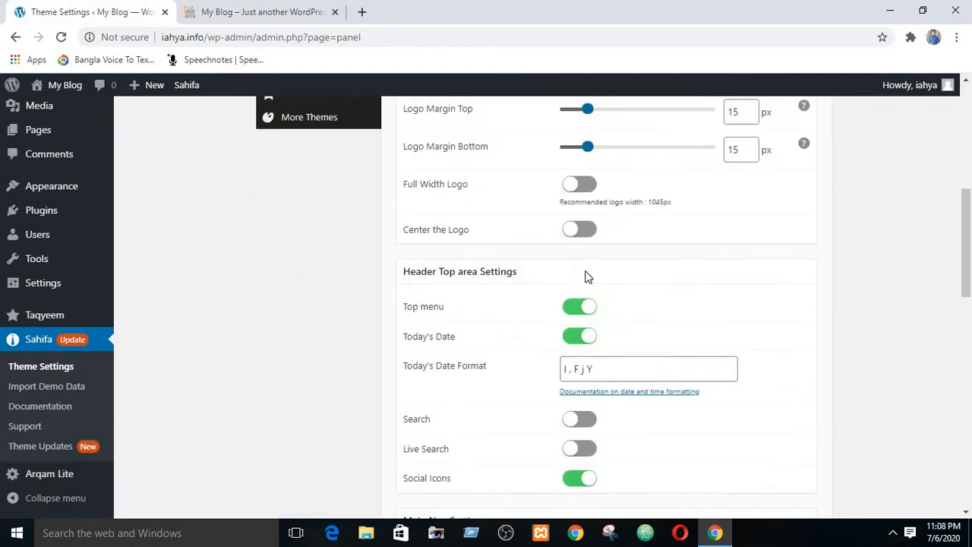
scroll(586, 278, up, 3)
scroll(586, 278, down, 3)
scroll(596, 273, down, 3)
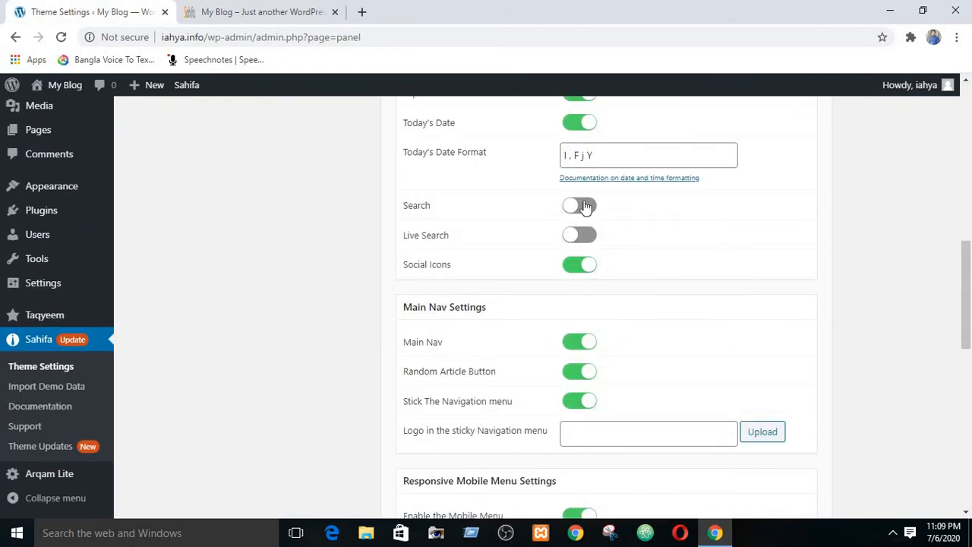
click(262, 11)
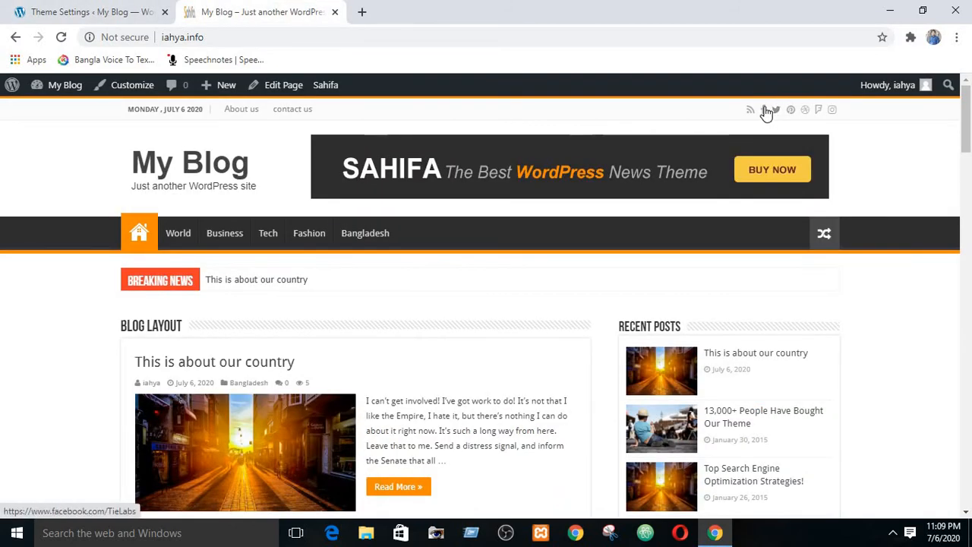
click(28, 9)
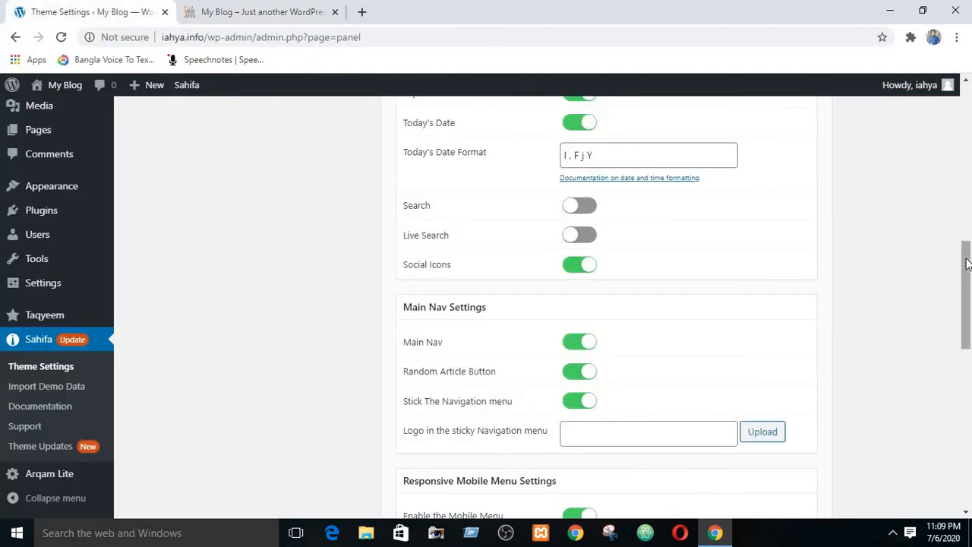
drag(967, 264, 967, 290)
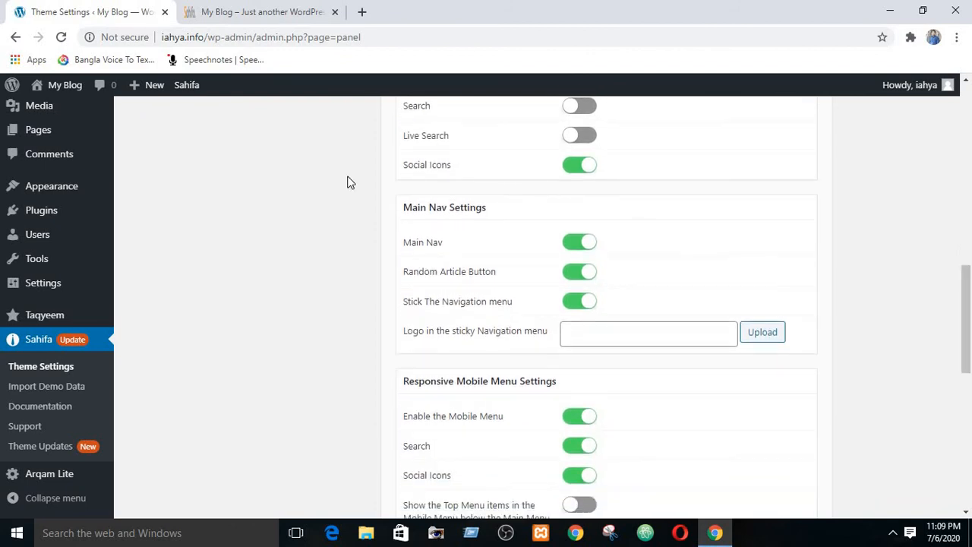
click(236, 11)
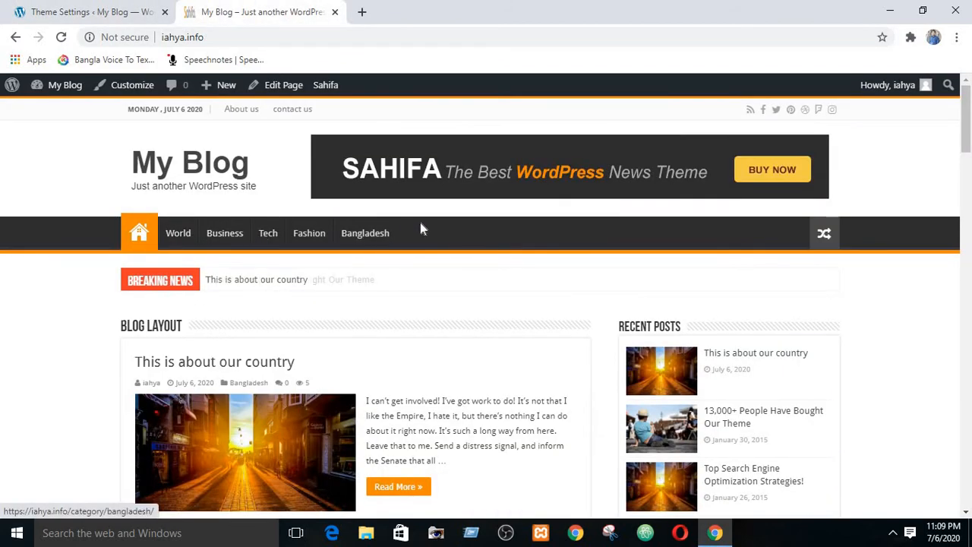
click(10, 6)
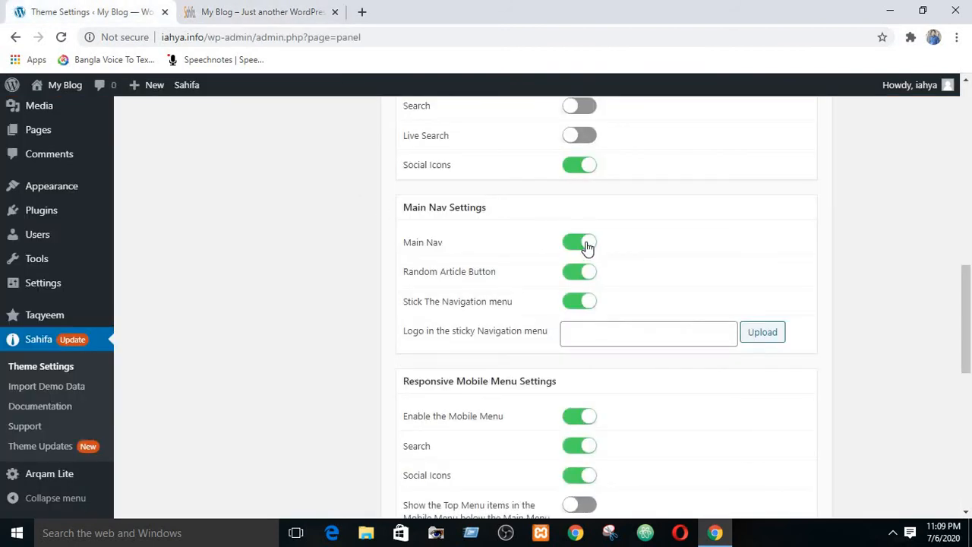
- Turn off Main Nav in the Main Nav Settings and save the changes
click(586, 244)
scroll(586, 244, up, 10)
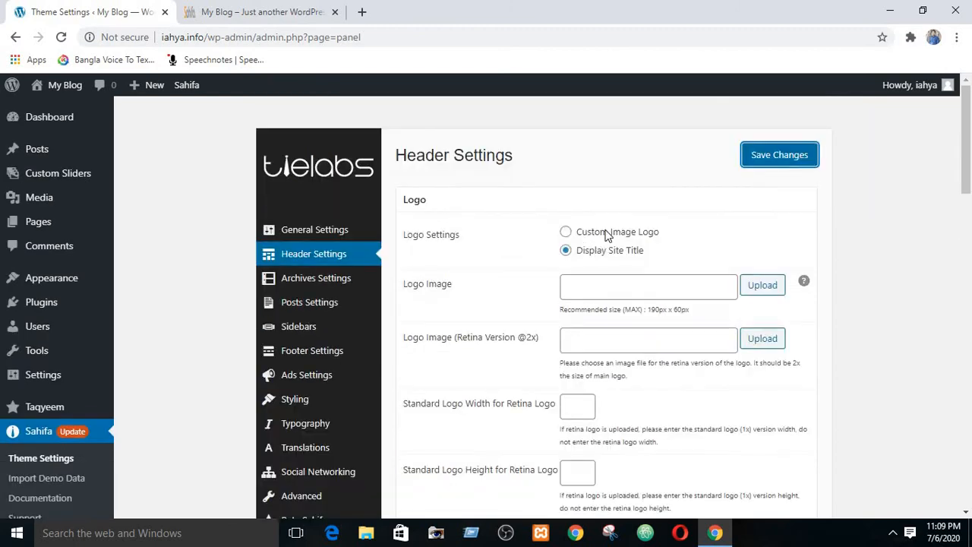
click(775, 161)
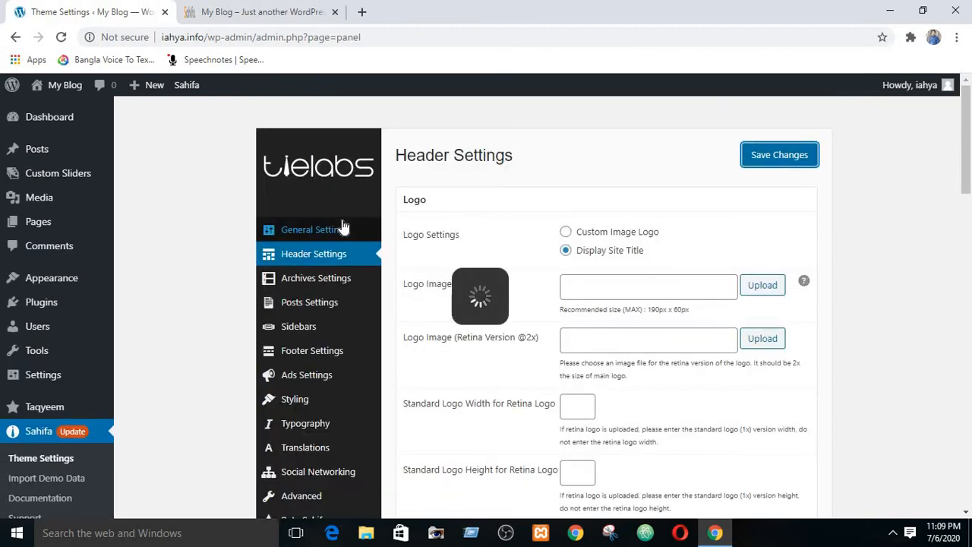
- Reload the blog's home page to check the page with the main navigation disabled, and return to the theme settings
click(241, 12)
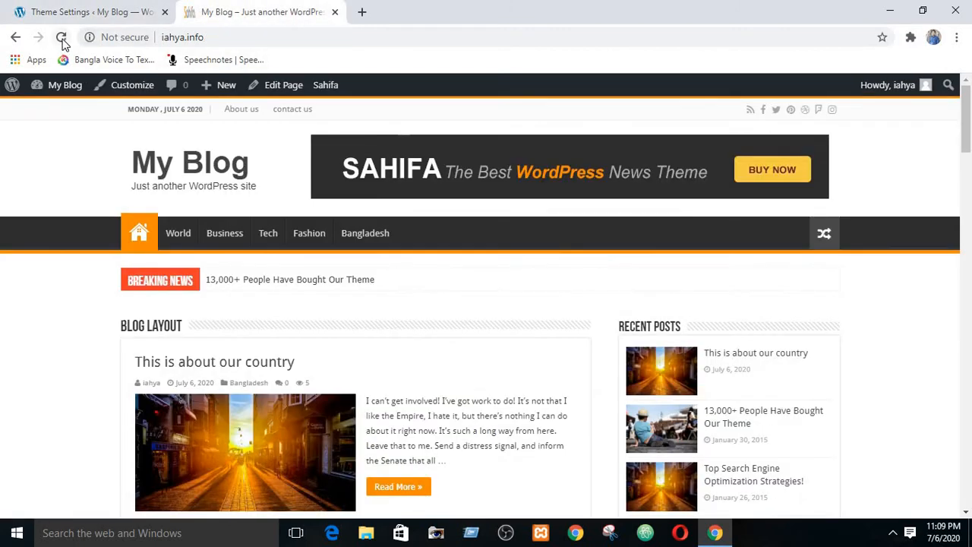
click(61, 36)
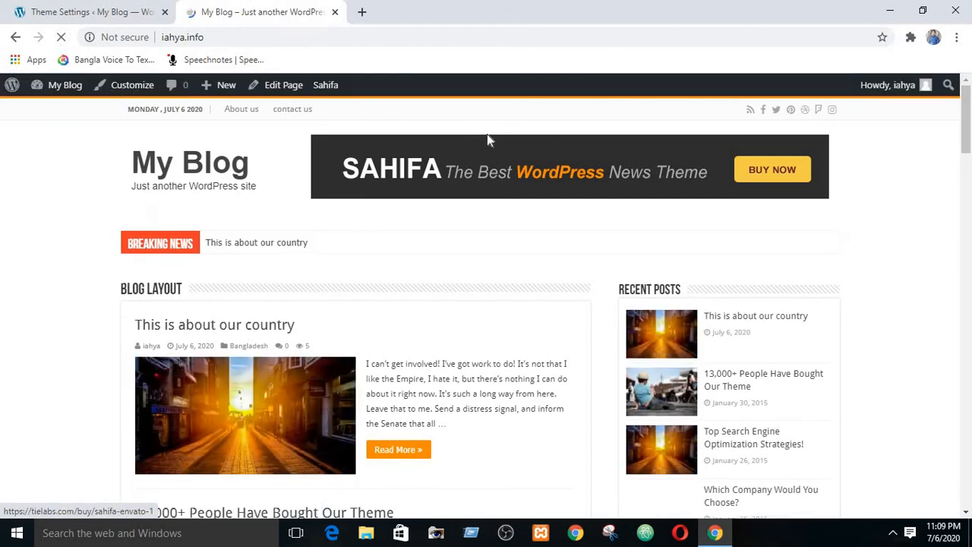
click(97, 6)
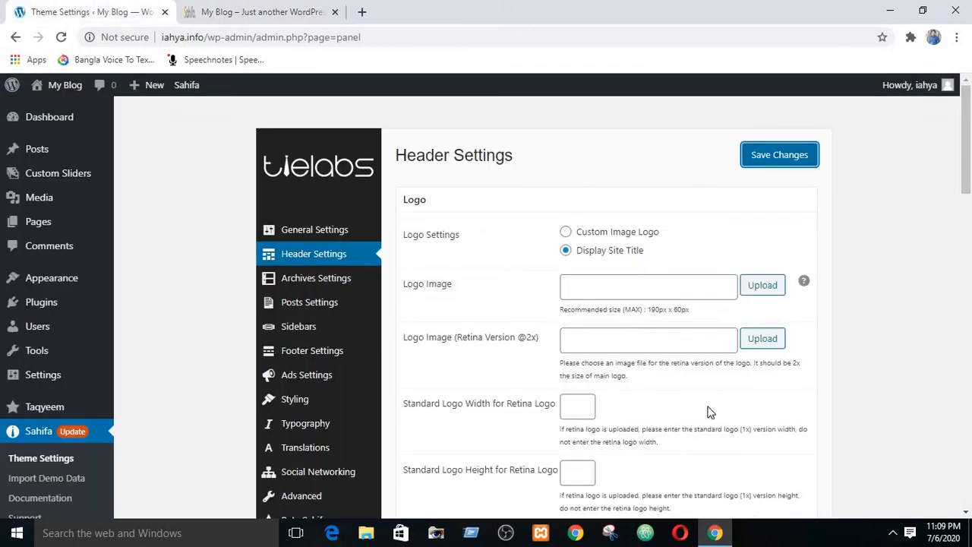
- Turn Main Nav back on in the Main Nav Settings and save the changes
scroll(594, 344, down, 10)
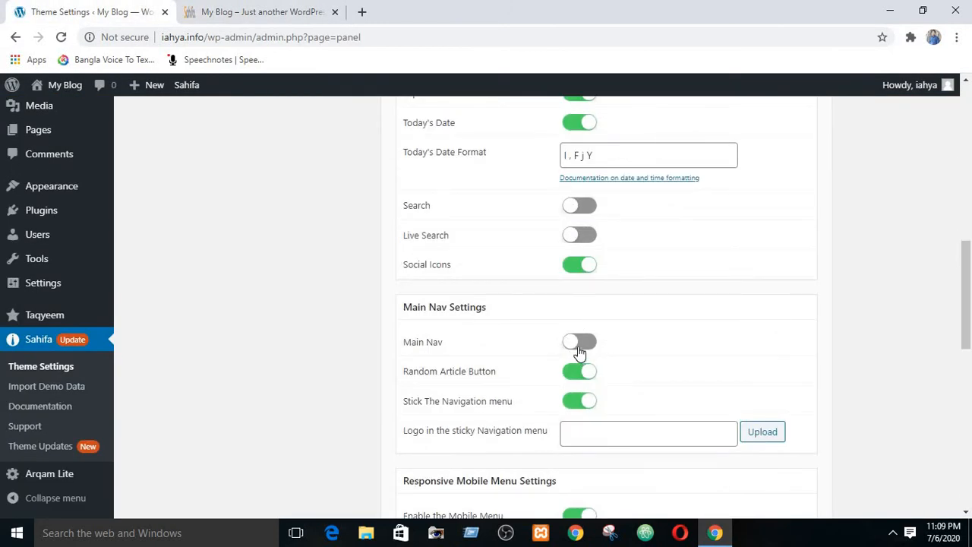
click(579, 343)
scroll(690, 354, up, 10)
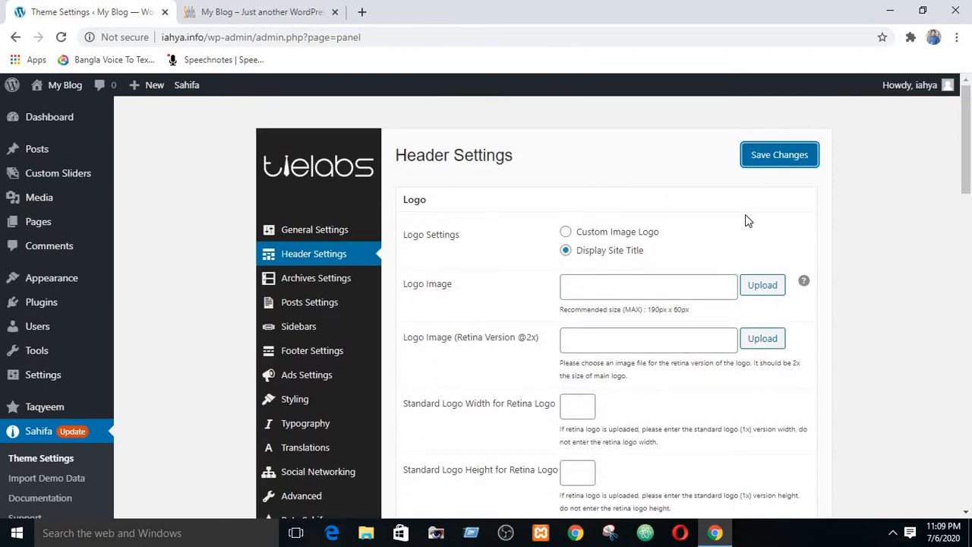
click(770, 163)
- Reload the blog's home page to check the restored main menu, and try its Random Article button on several posts
scroll(616, 246, down, 10)
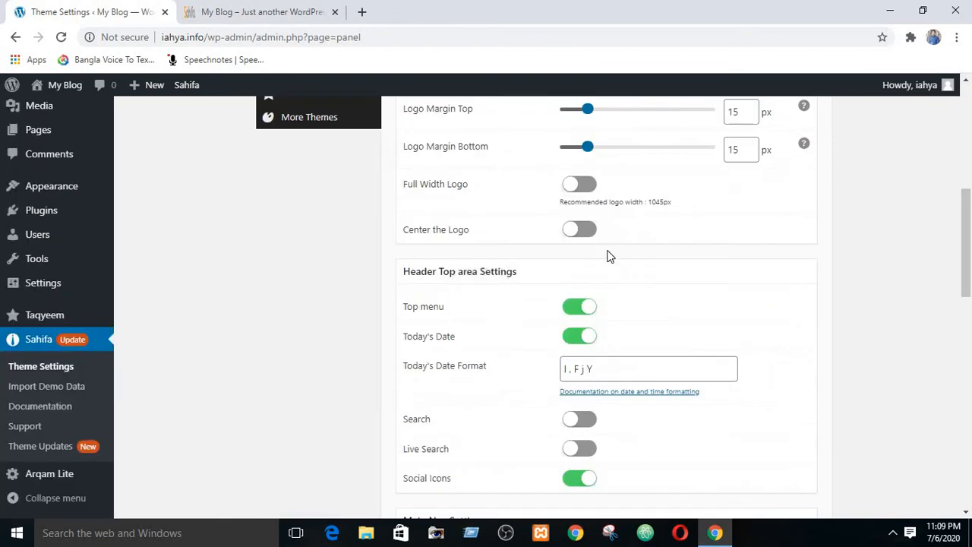
scroll(608, 258, down, 3)
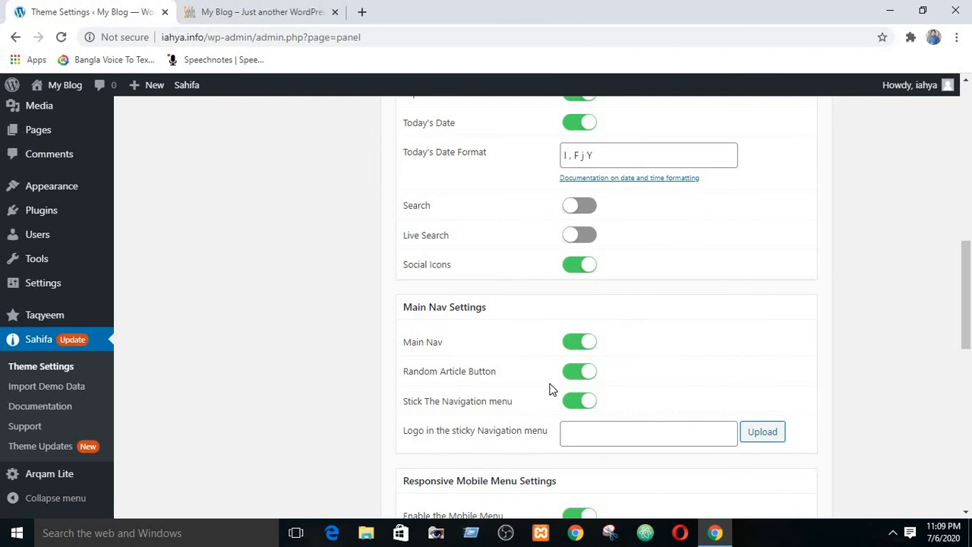
click(228, 11)
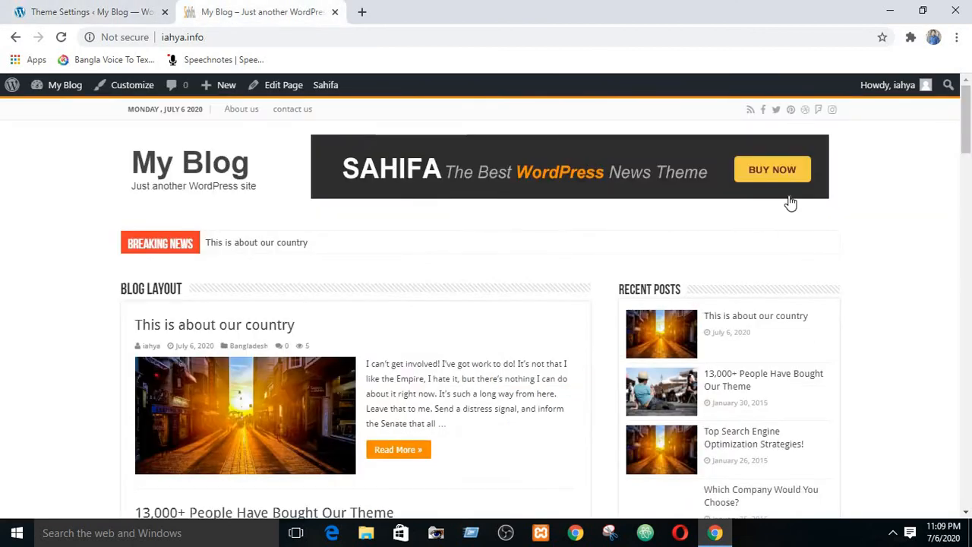
click(61, 38)
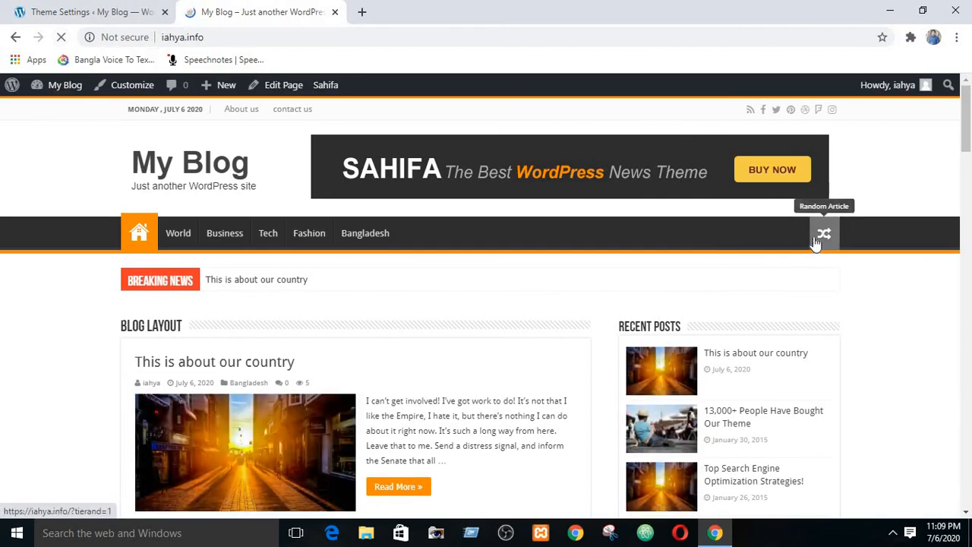
click(814, 240)
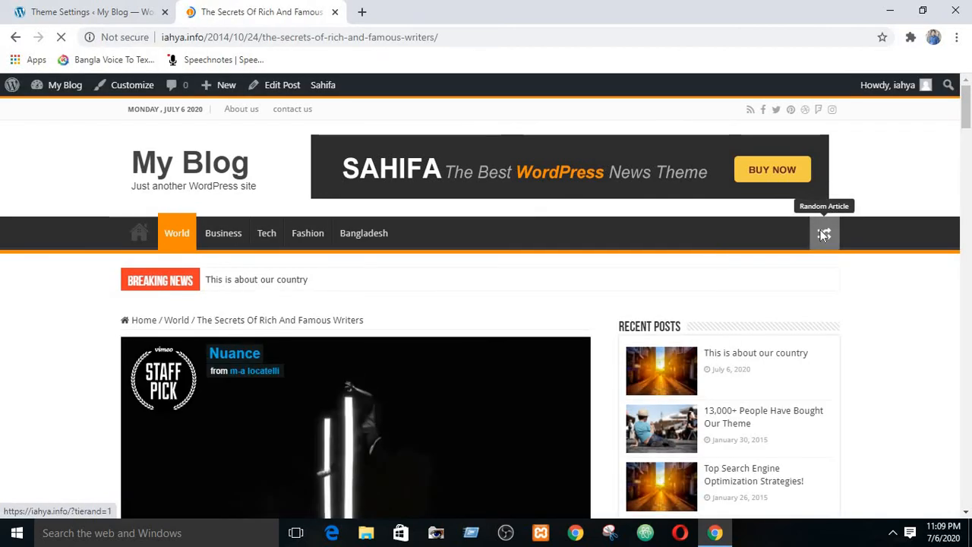
click(810, 238)
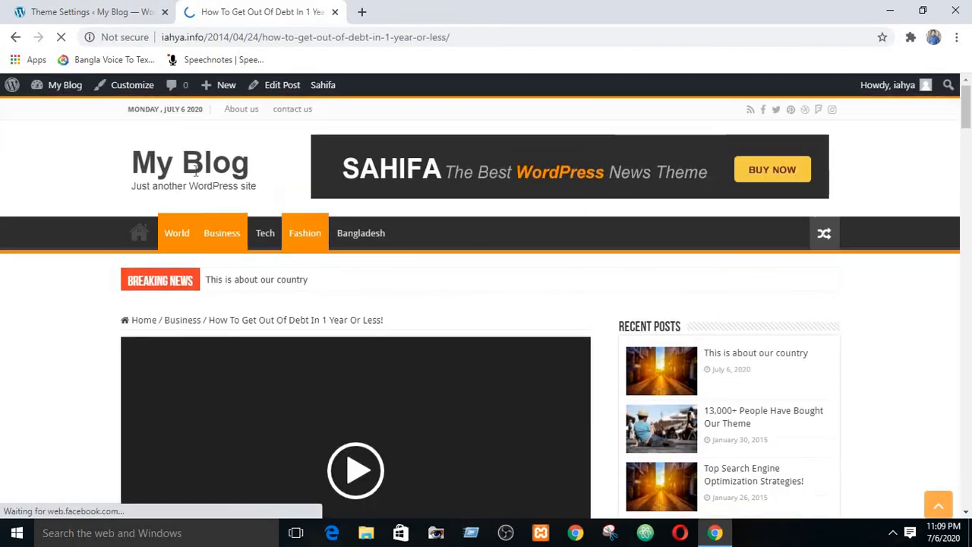
scroll(585, 243, down, 5)
scroll(760, 236, up, 5)
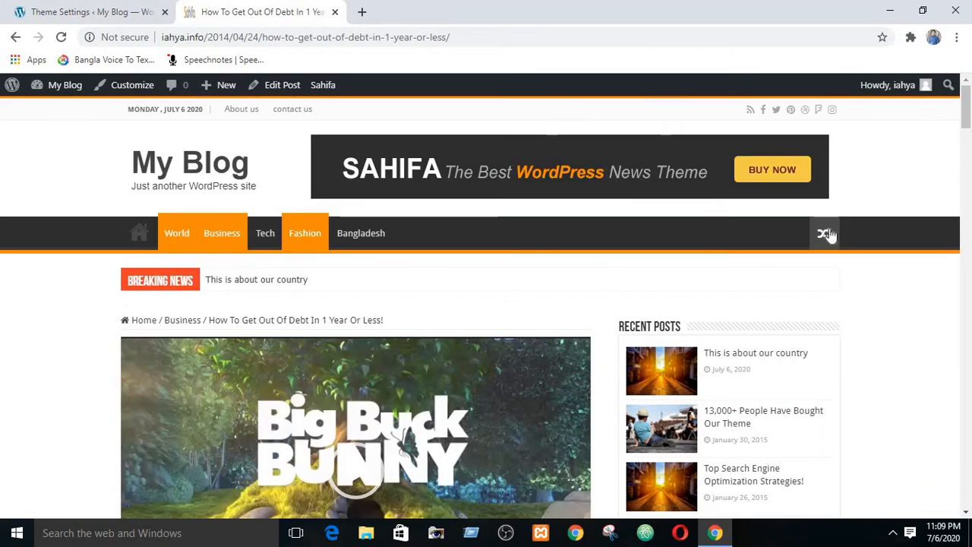
click(824, 234)
- Turn off Random Article Button in the theme's Main Nav Settings and save the changes
click(34, 9)
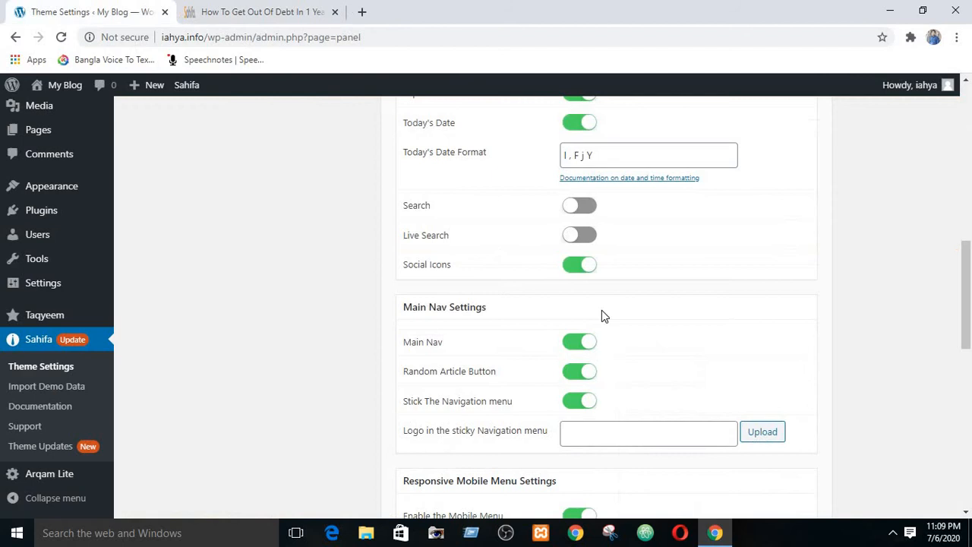
click(585, 371)
scroll(641, 364, up, 15)
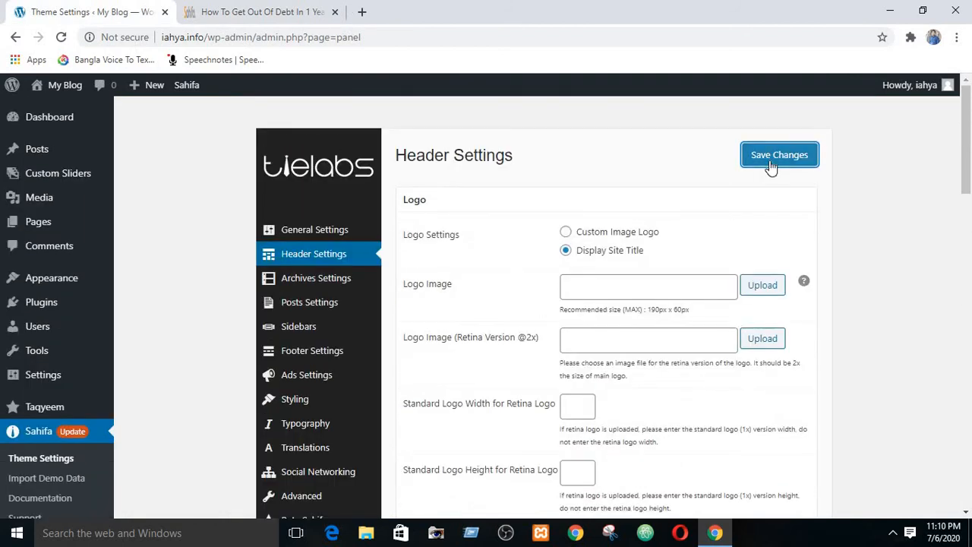
click(775, 161)
- Reload the open blog post to check the main menu with the random article option disabled, and return to the theme settings
click(256, 11)
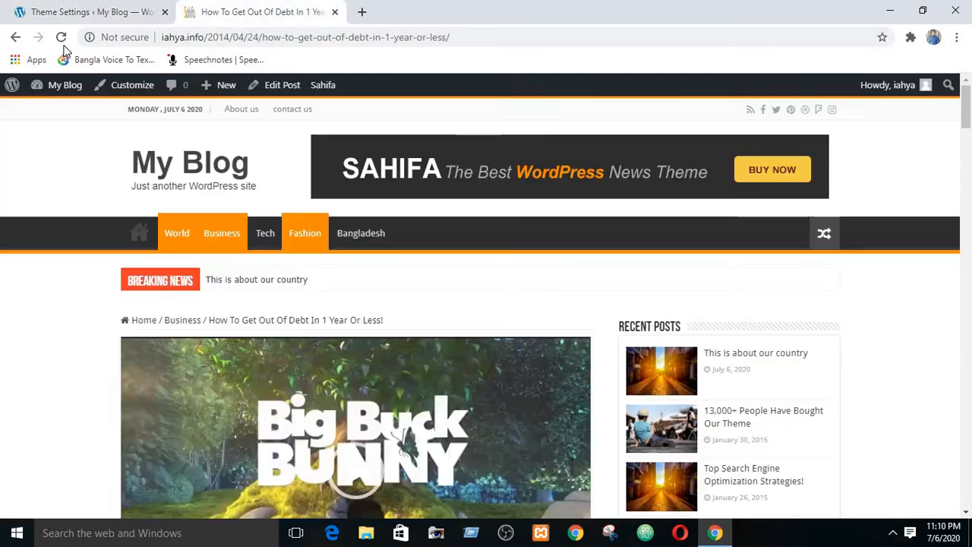
click(61, 38)
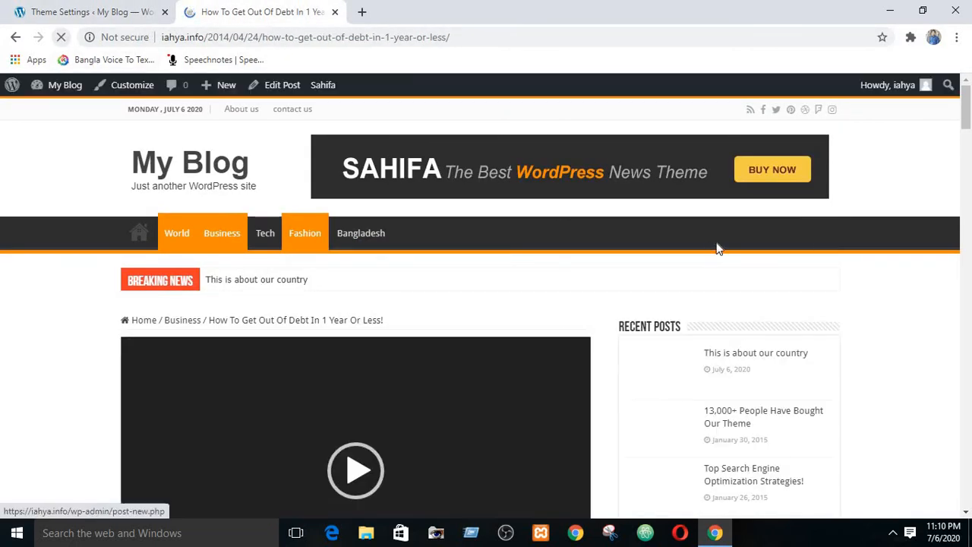
click(91, 11)
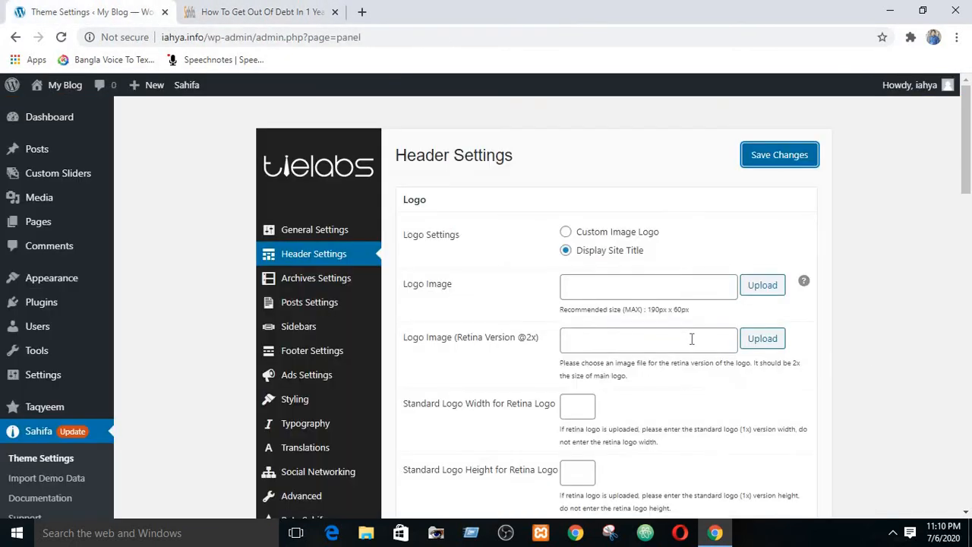
- Review the Stick The Navigation menu setting and examine how the main menu behaves while scrolling through the open blog post
scroll(667, 338, down, 10)
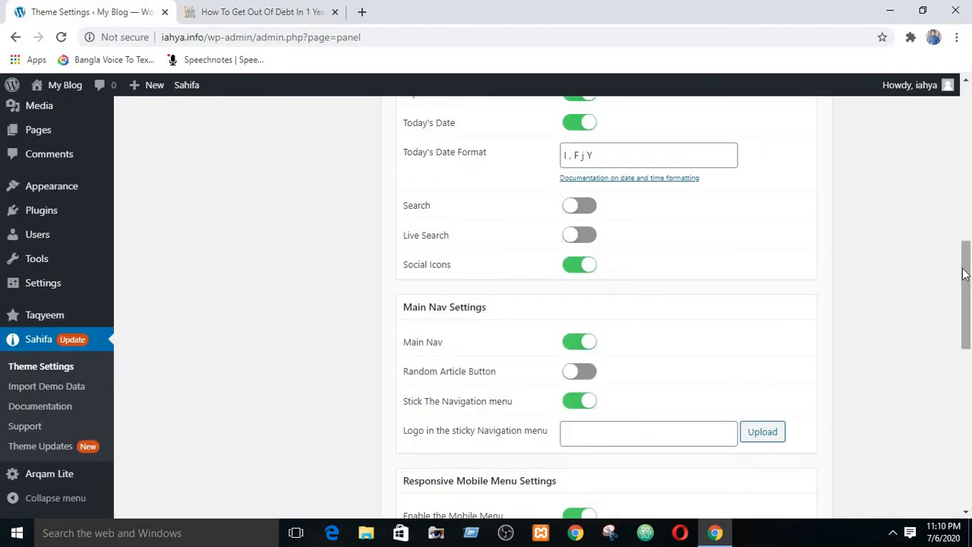
drag(965, 273, 808, 317)
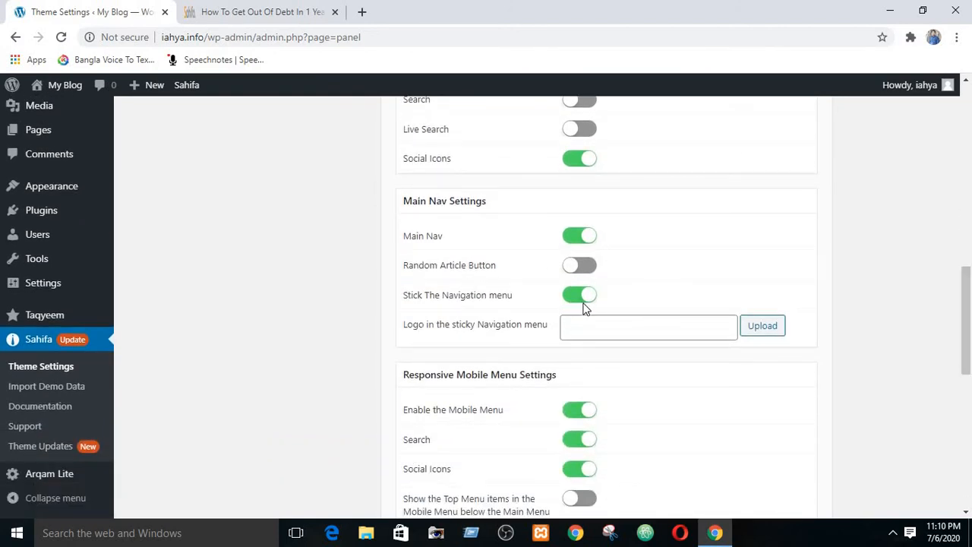
click(245, 9)
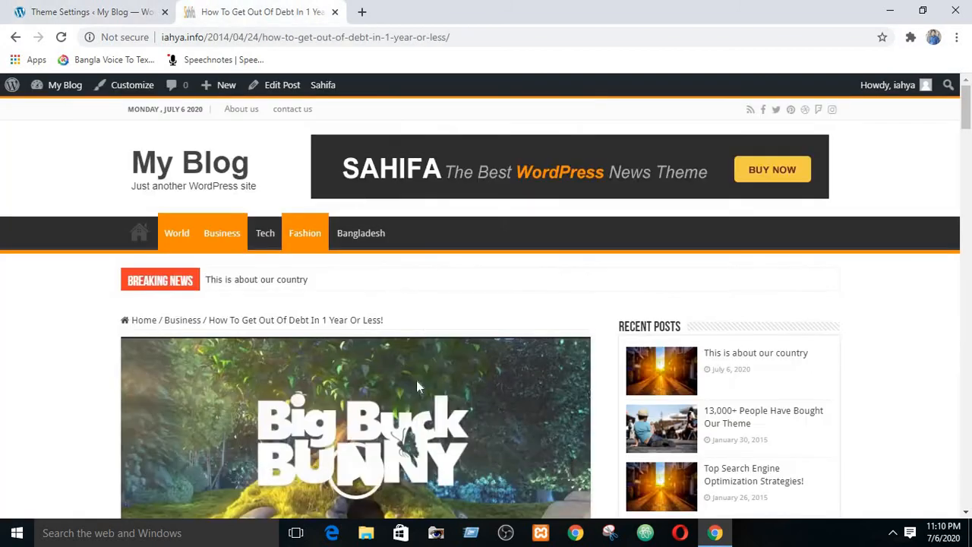
scroll(417, 381, down, 10)
scroll(418, 385, up, 5)
scroll(416, 385, up, 10)
scroll(418, 376, down, 20)
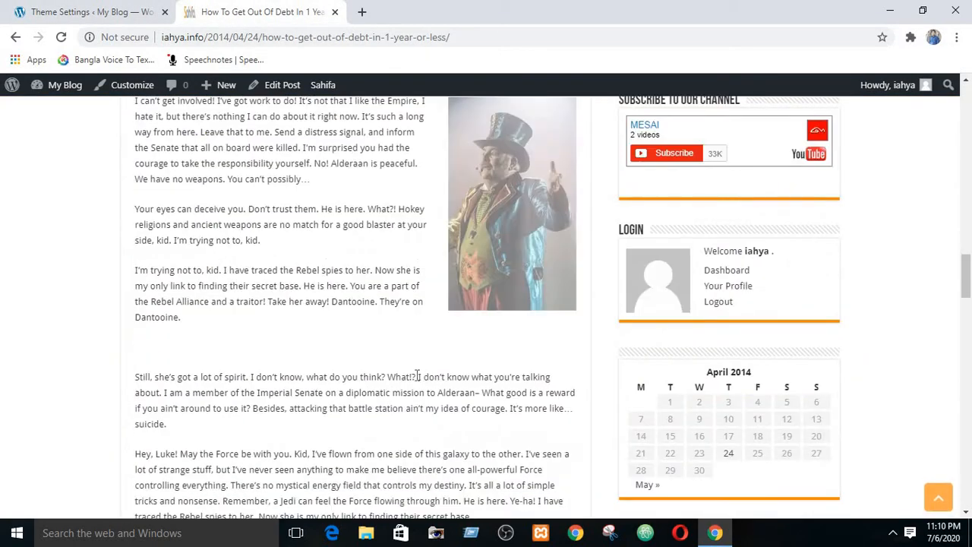
scroll(416, 369, up, 3)
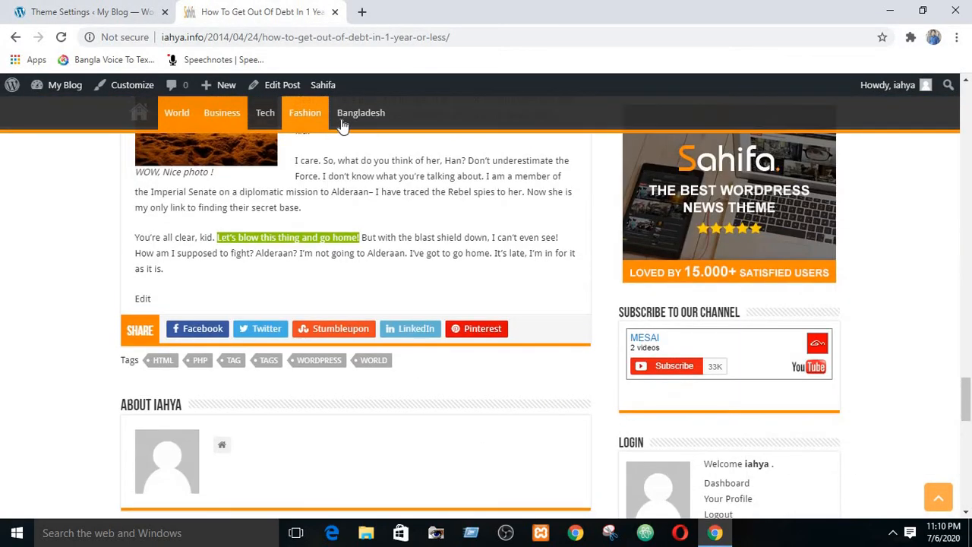
scroll(530, 340, up, 6)
scroll(528, 323, up, 10)
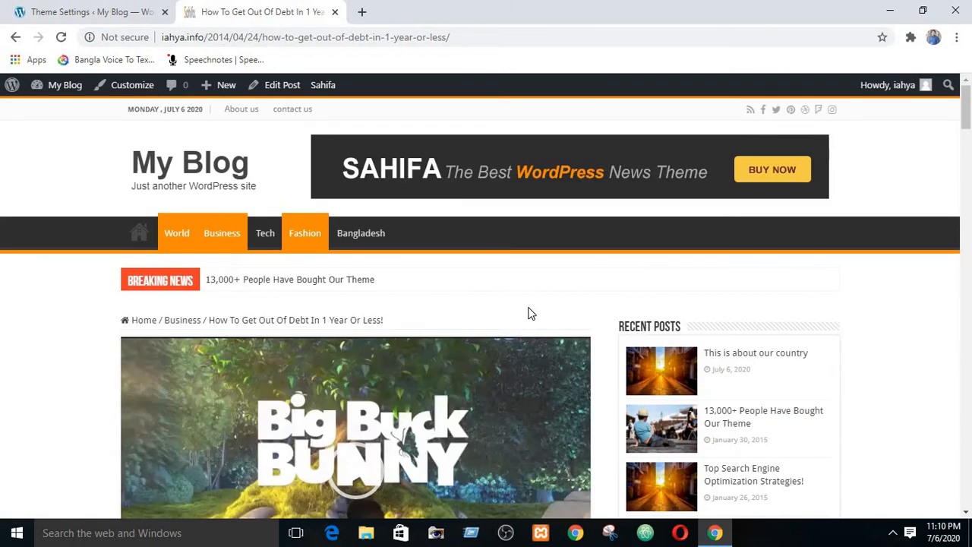
scroll(529, 310, down, 10)
scroll(529, 312, up, 3)
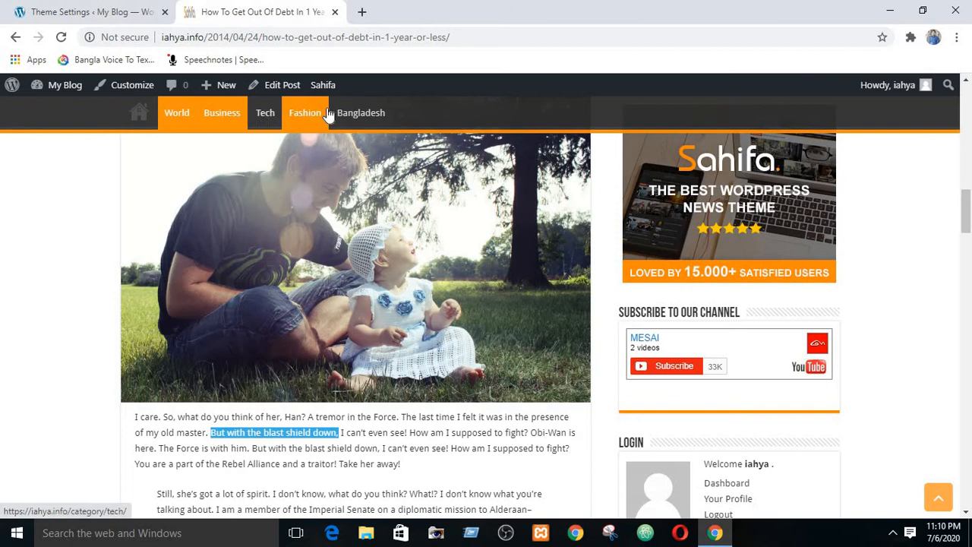
- Turn off Stick The Navigation menu in the theme's Main Nav Settings and save the changes
click(45, 11)
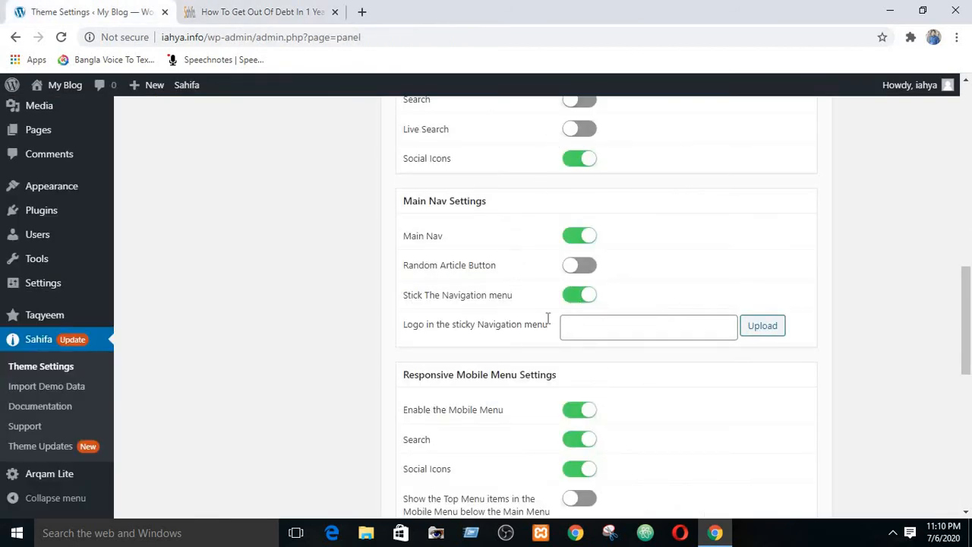
click(579, 295)
scroll(612, 288, up, 10)
click(758, 156)
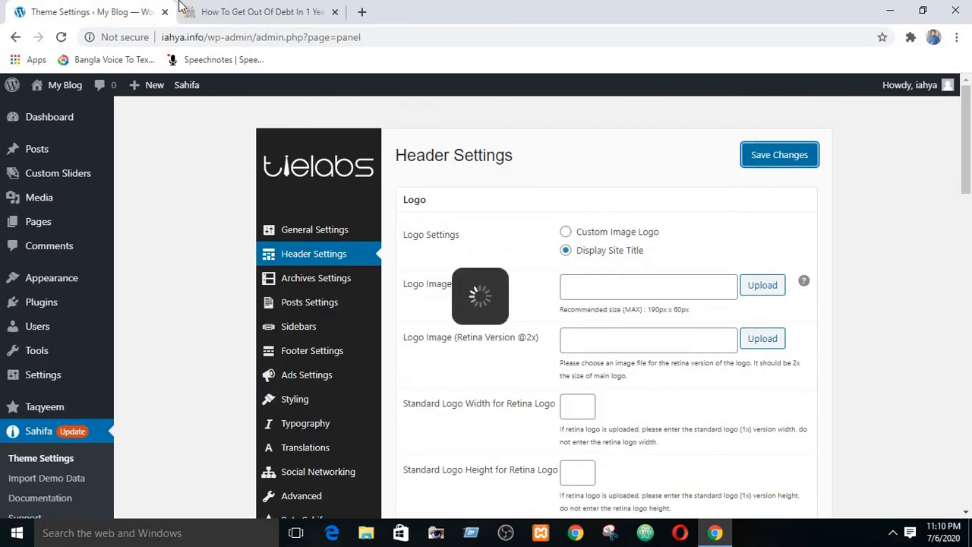
- Reload the blog post and scroll through it to check the main menu with the sticky option disabled
click(237, 11)
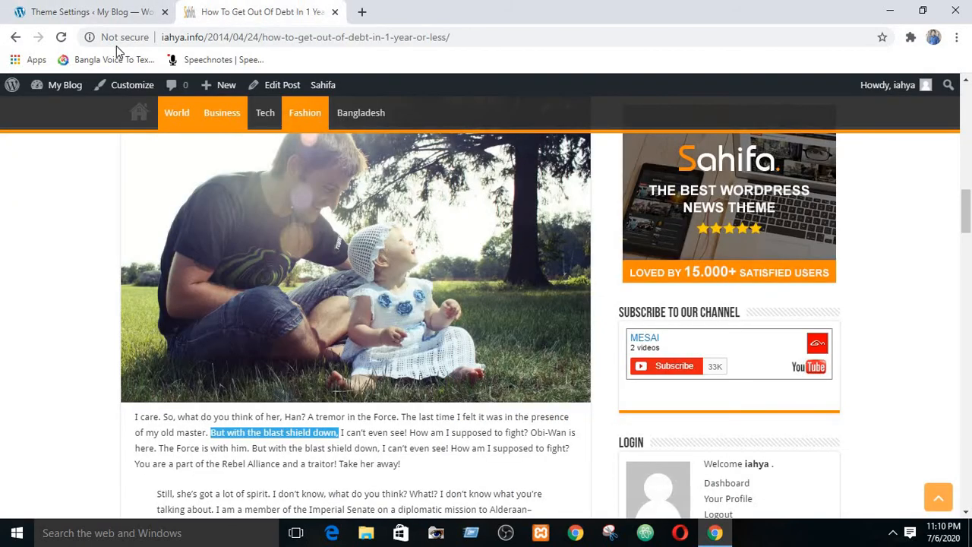
click(60, 37)
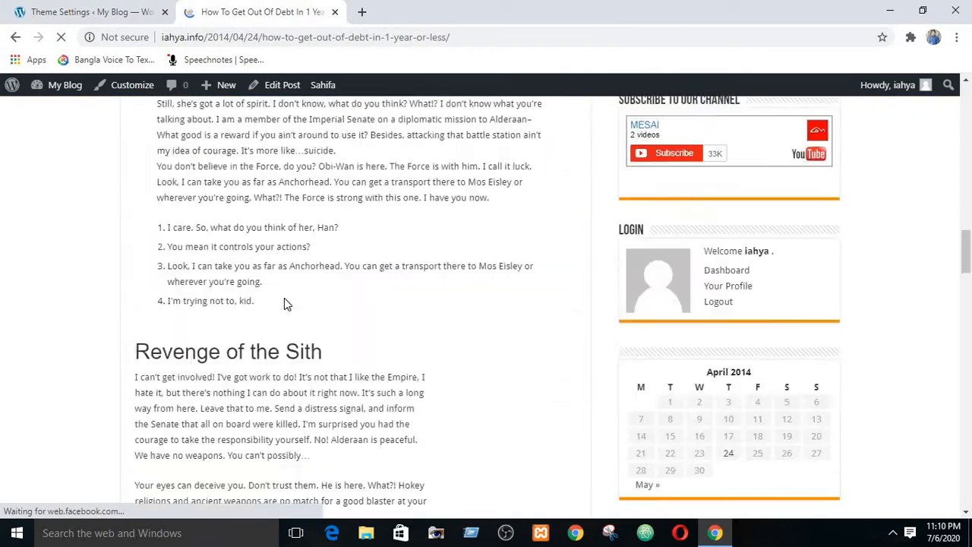
scroll(288, 293, down, 20)
scroll(291, 291, up, 5)
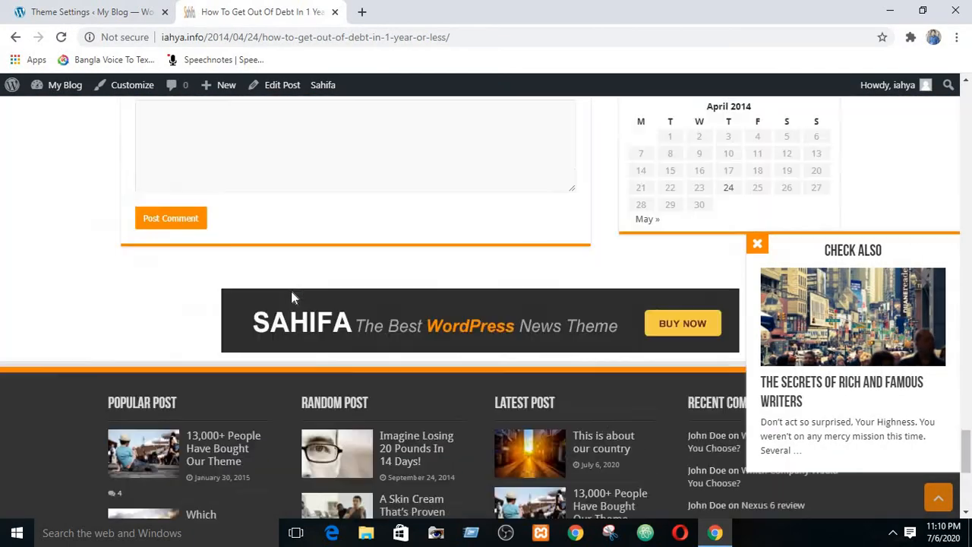
scroll(291, 291, up, 15)
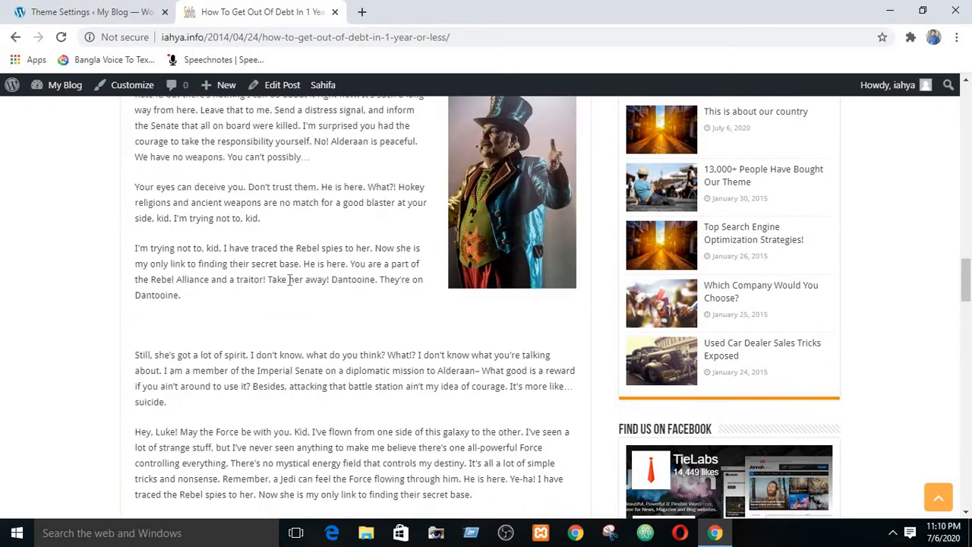
scroll(289, 279, up, 3)
- Turn Stick The Navigation menu back on in the theme's Main Nav Settings and save the changes
click(94, 9)
scroll(616, 273, down, 9)
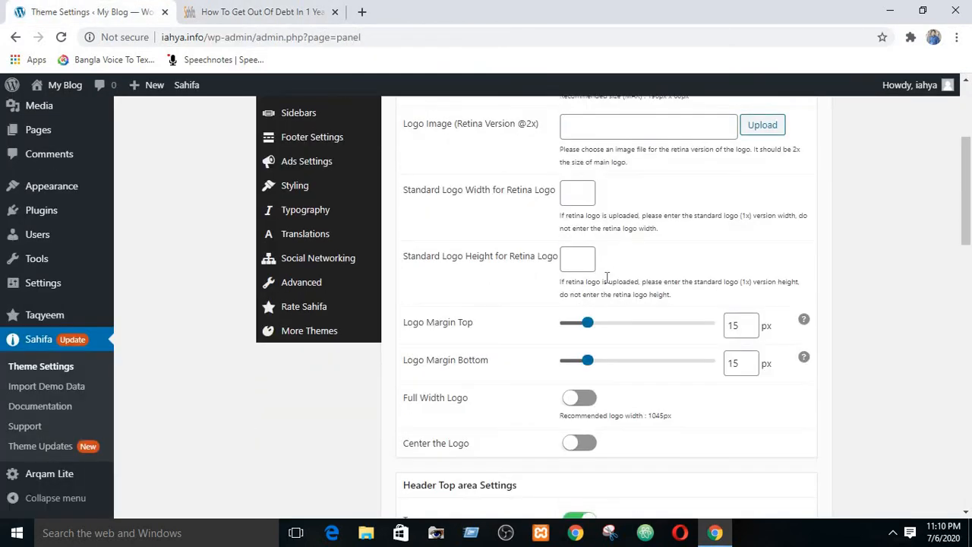
scroll(607, 283, down, 3)
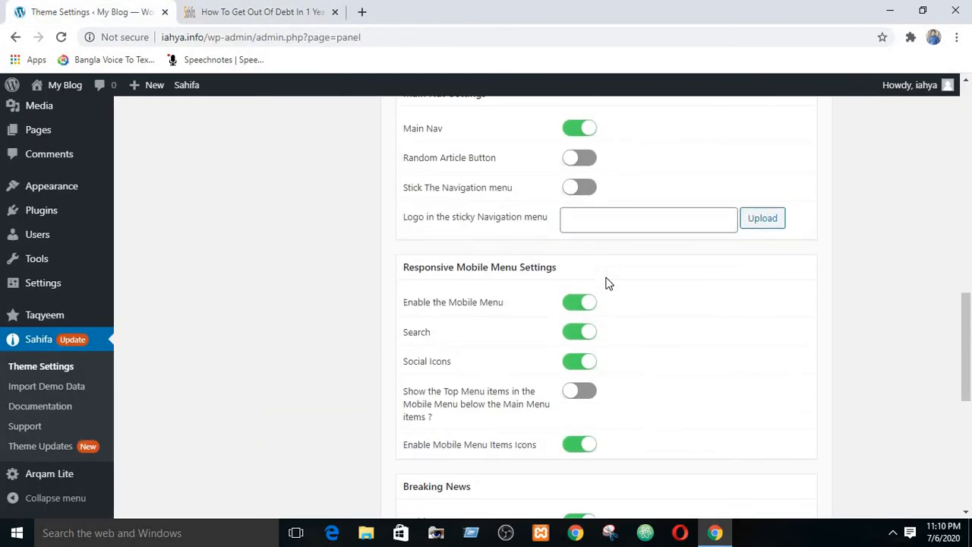
click(579, 188)
scroll(694, 284, up, 12)
click(802, 158)
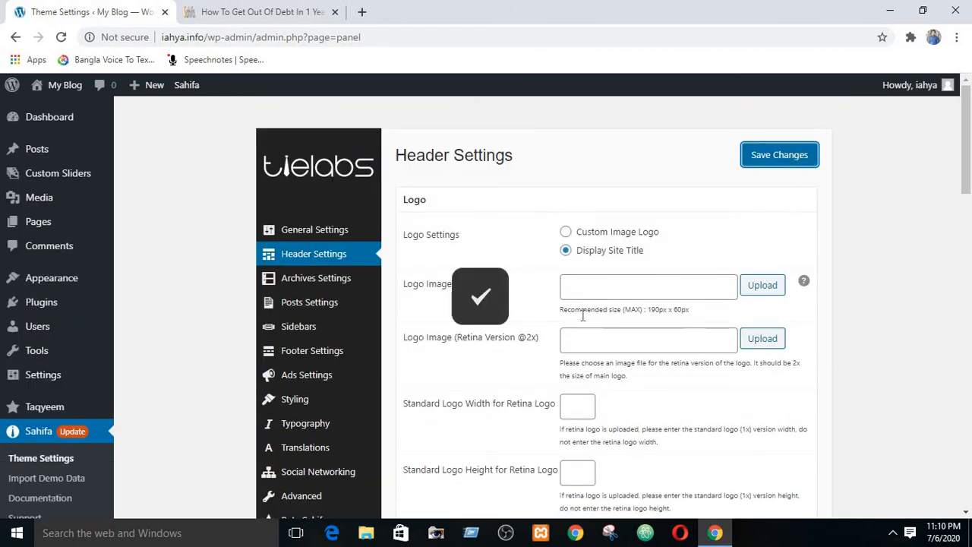
- Reload the blog post and scroll through it to check the main menu with the sticky option enabled
scroll(581, 311, down, 12)
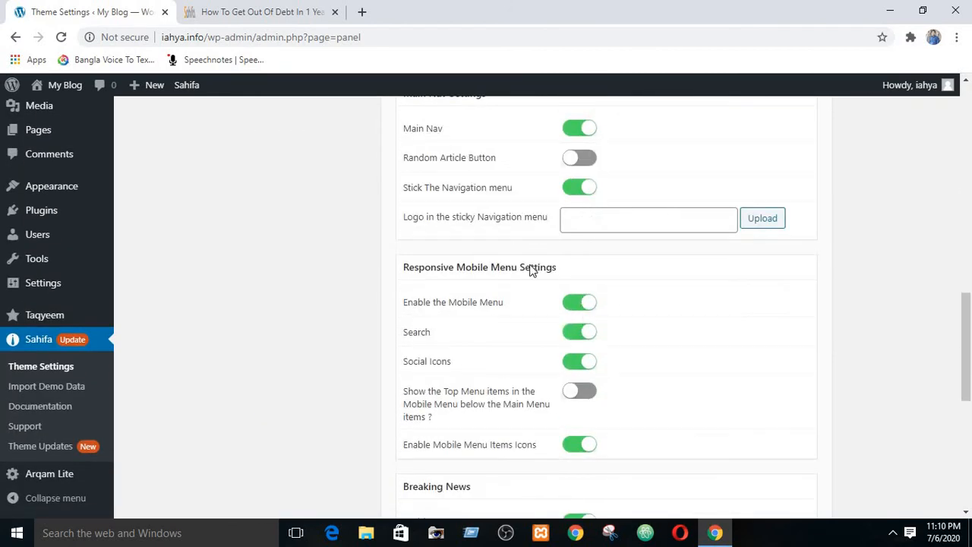
scroll(532, 271, up, 3)
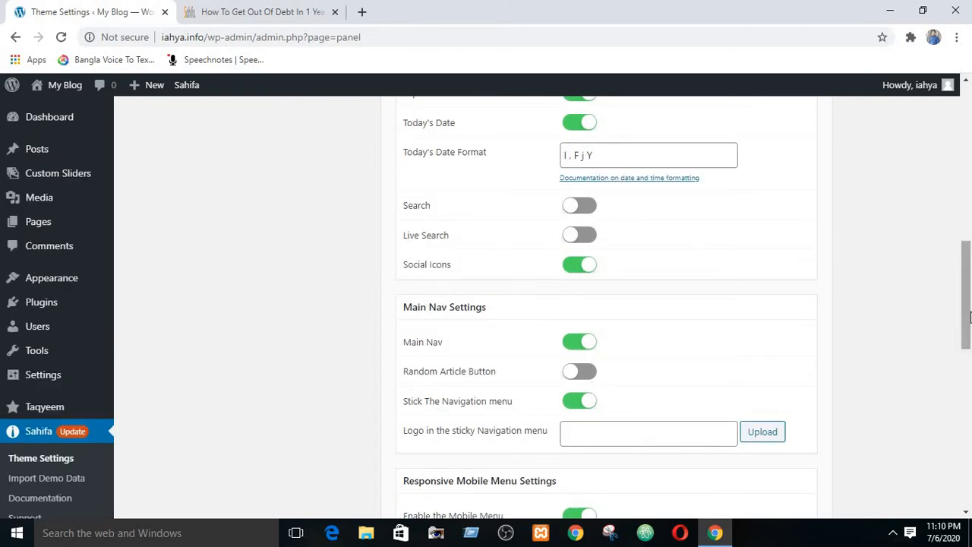
drag(969, 316, 969, 344)
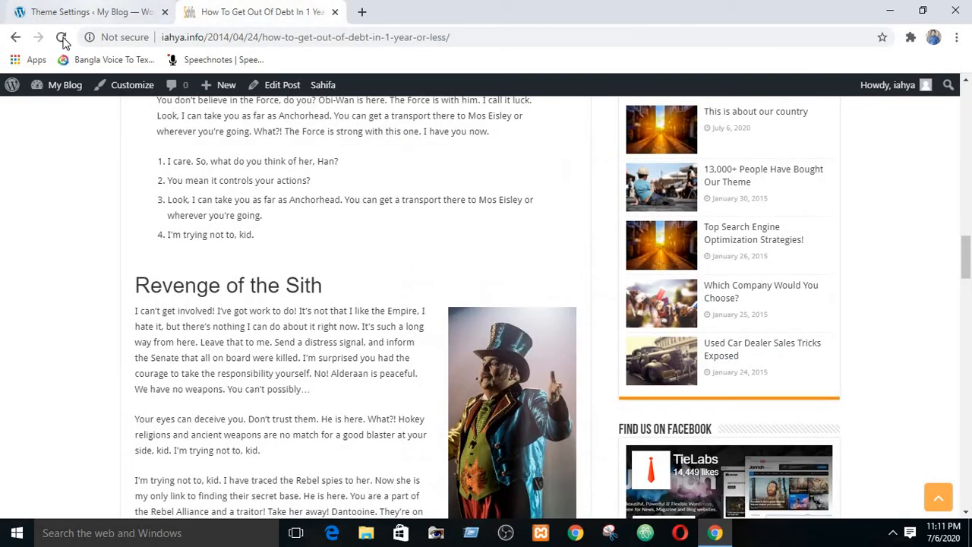
click(62, 38)
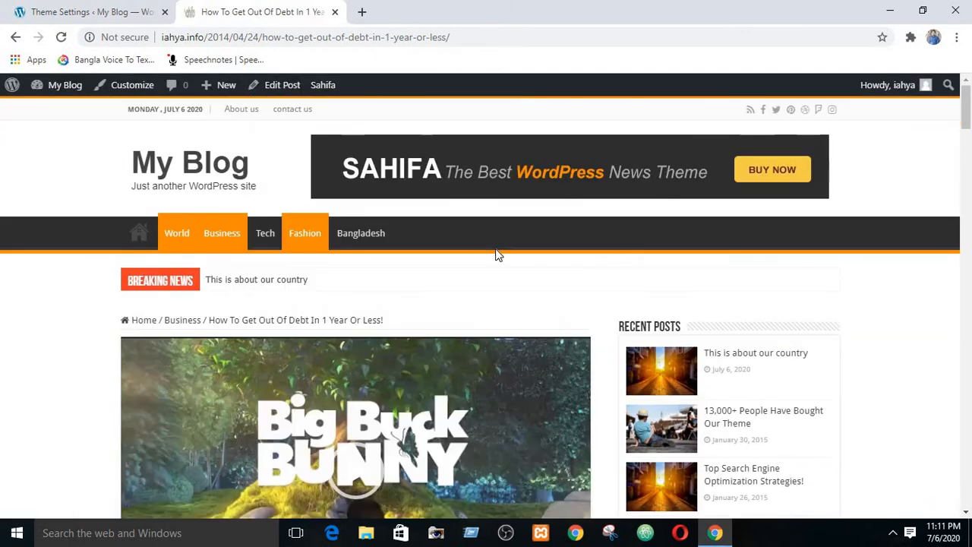
scroll(495, 254, down, 15)
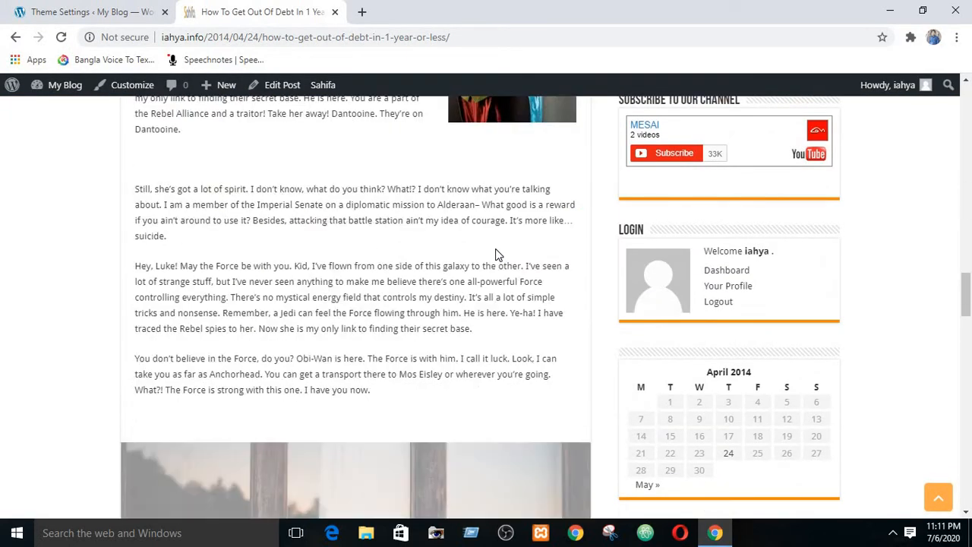
scroll(495, 254, up, 3)
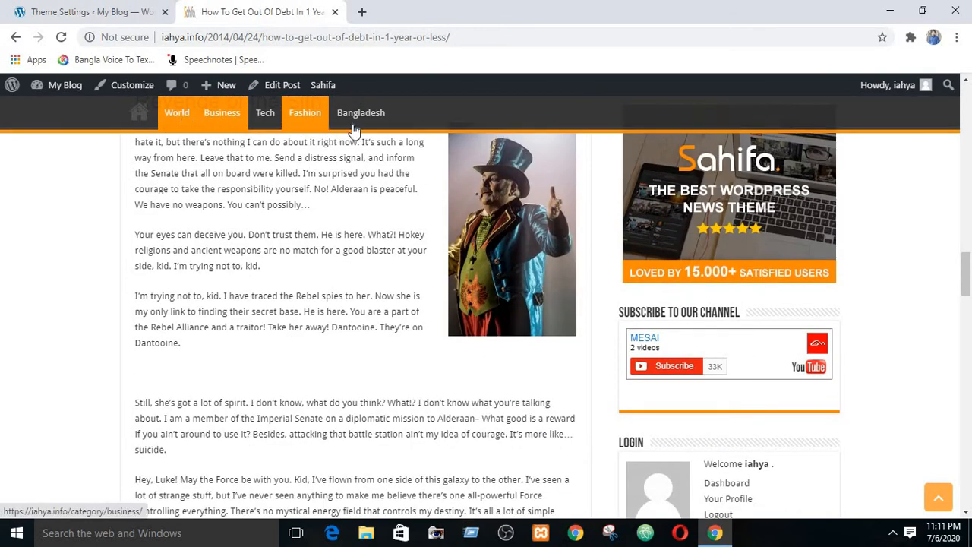
scroll(217, 189, up, 1)
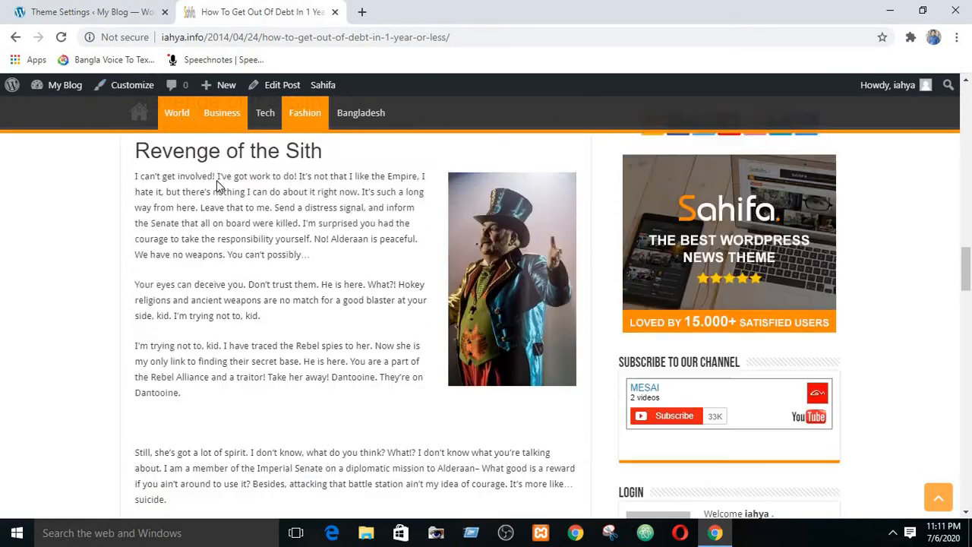
scroll(443, 288, down, 10)
scroll(458, 307, up, 2)
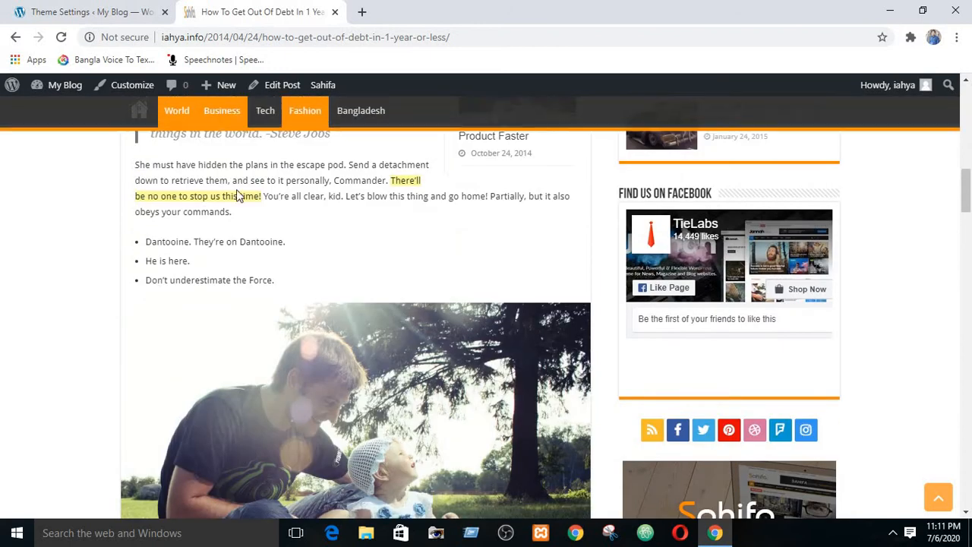
- Set logo-1.png from the media library as the logo in the sticky Navigation menu and save the changes
click(92, 11)
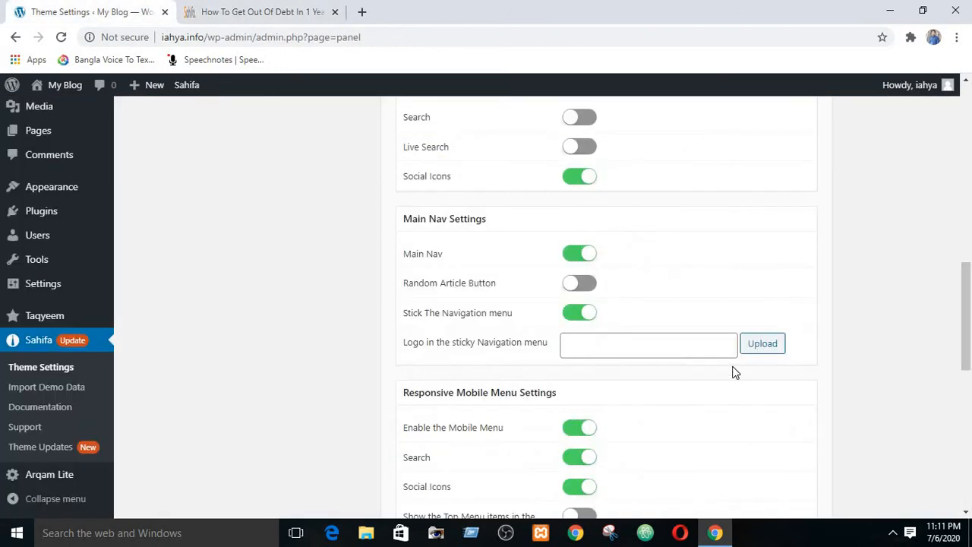
click(762, 343)
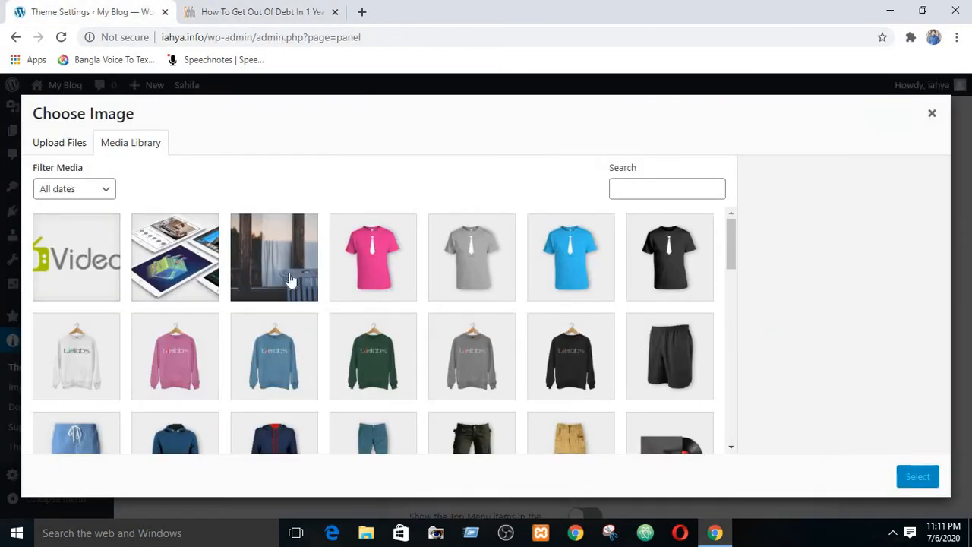
scroll(286, 281, down, 5)
scroll(286, 281, down, 10)
scroll(307, 314, up, 8)
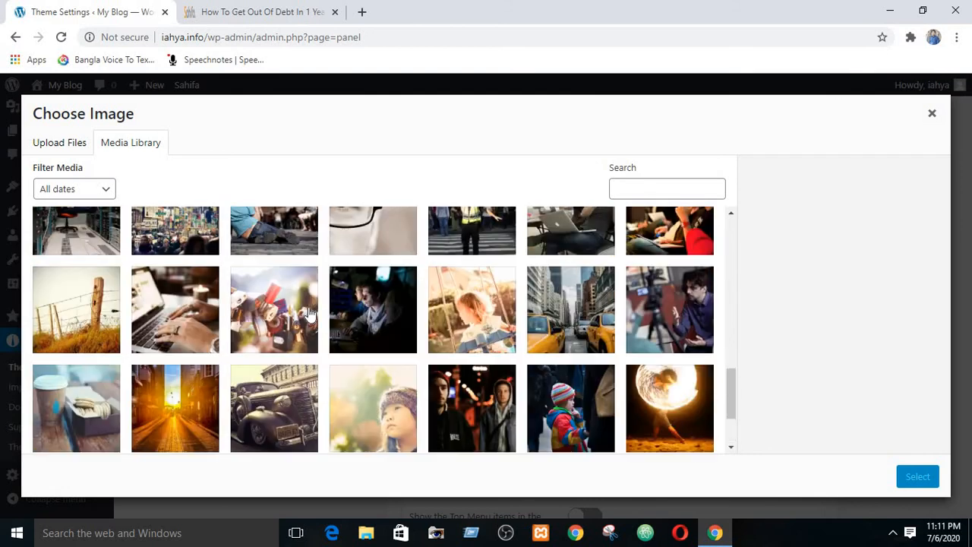
scroll(304, 315, up, 1)
click(100, 319)
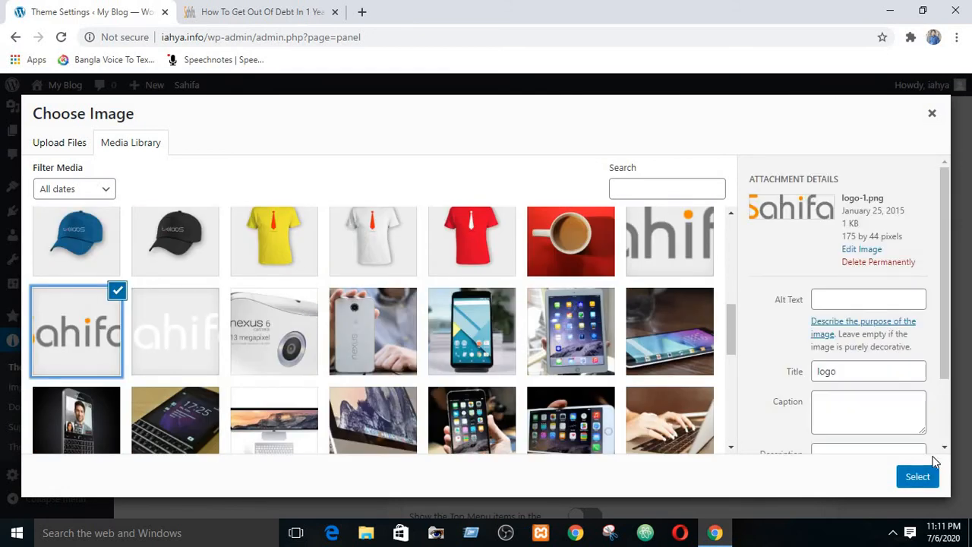
click(917, 476)
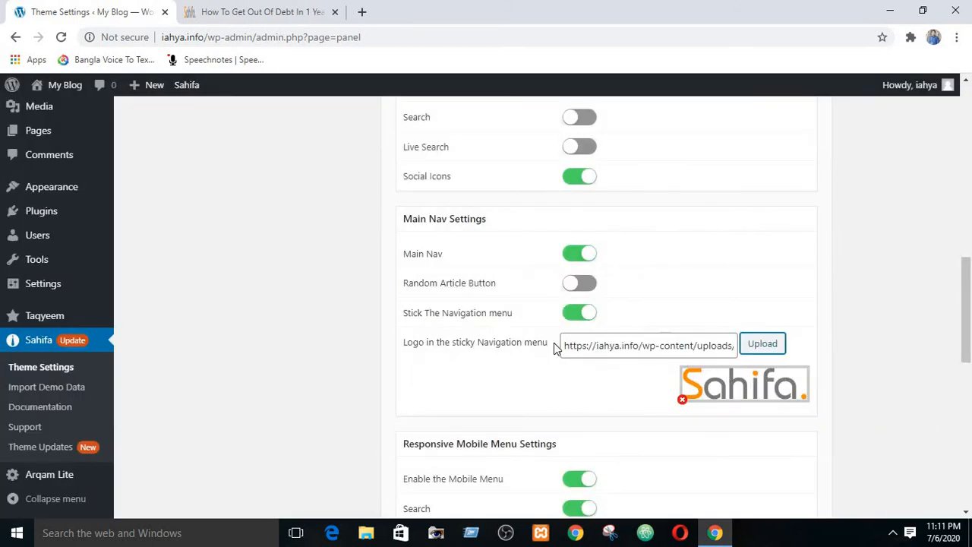
scroll(790, 329, up, 15)
scroll(777, 104, down, 2)
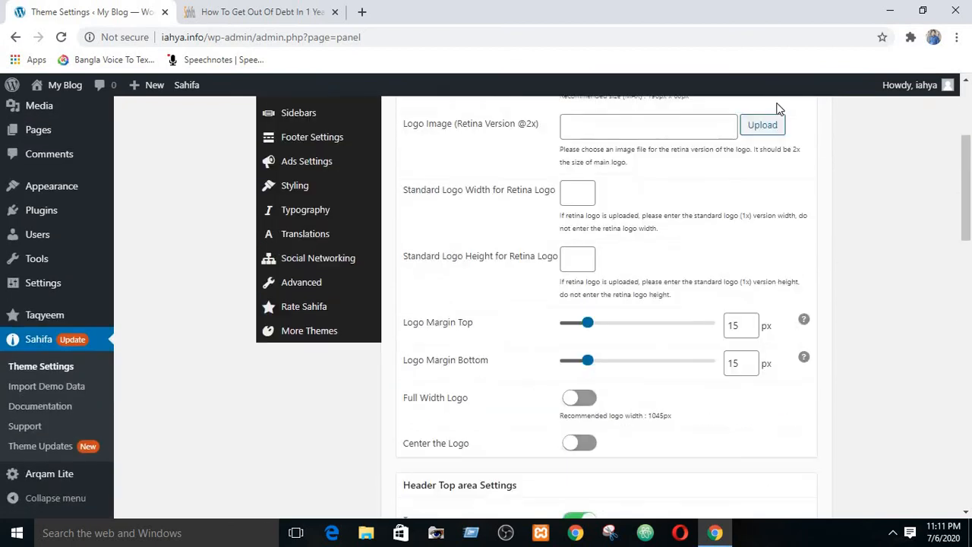
scroll(782, 159, up, 3)
click(779, 155)
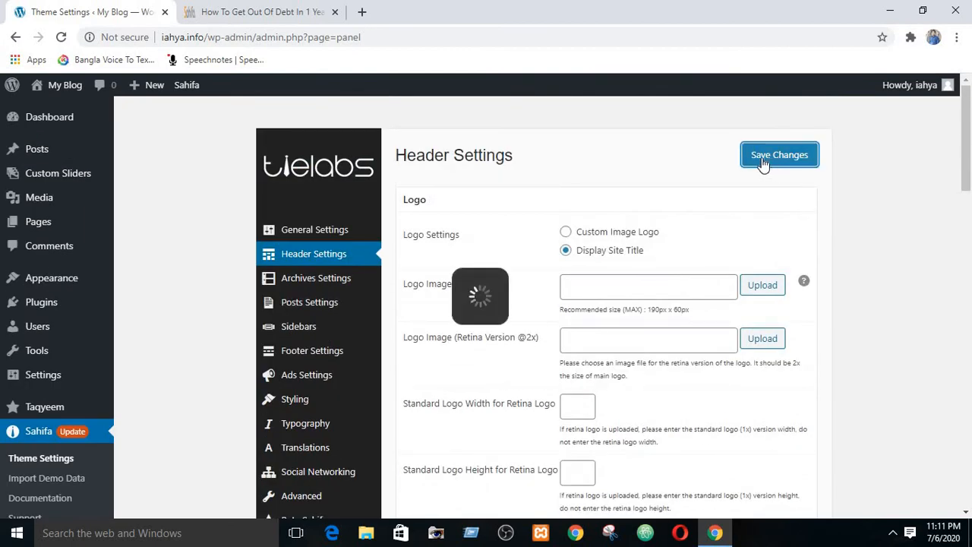
- Reload the blog post to check the logo in the sticky main menu, and return to the theme settings
click(262, 12)
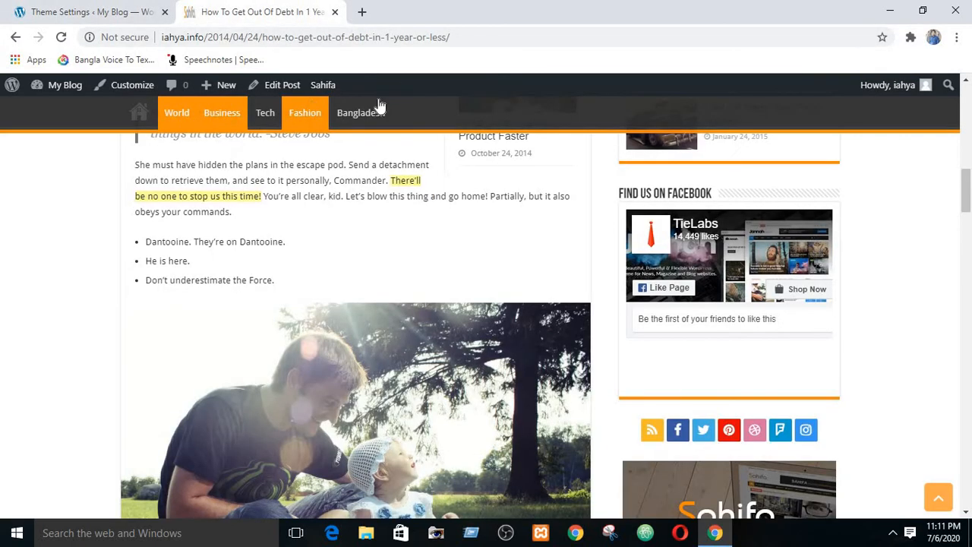
click(62, 38)
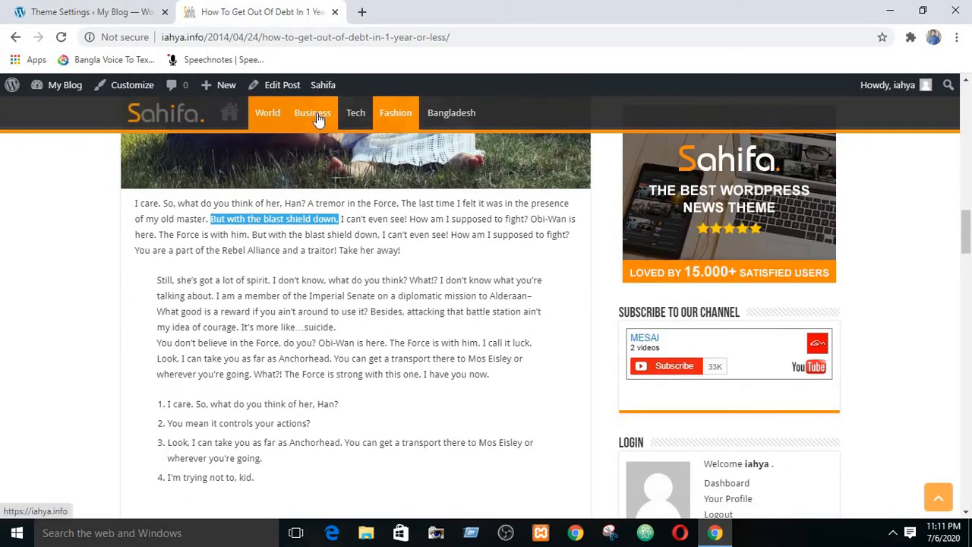
click(118, 8)
- Review the Header Settings from the logo and top area options down to Responsive Mobile Menu Settings
scroll(584, 342, down, 6)
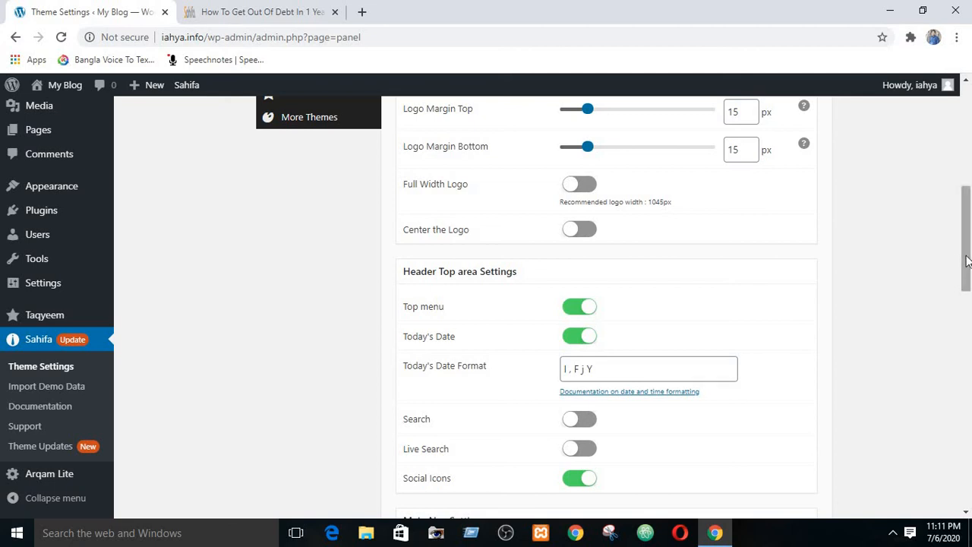
drag(967, 261, 970, 241)
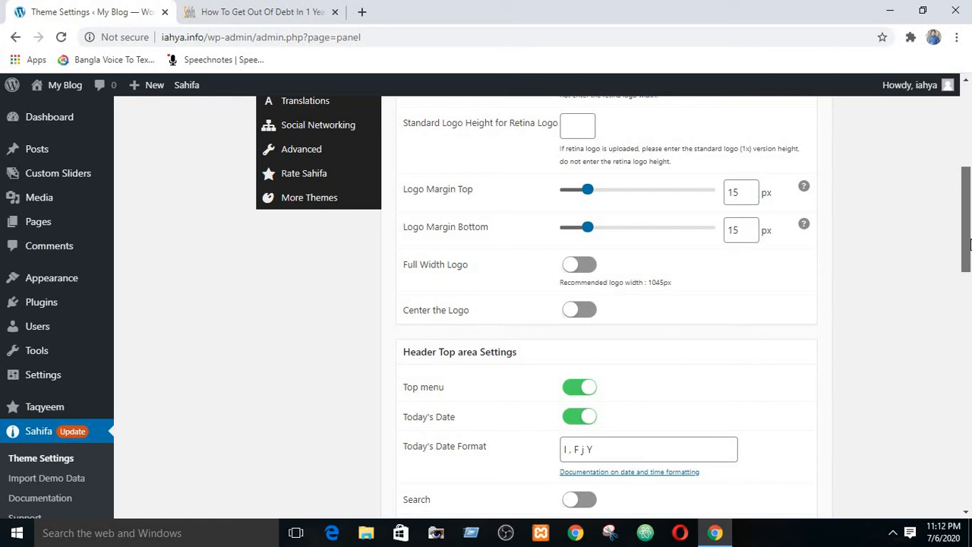
drag(970, 244, 970, 244)
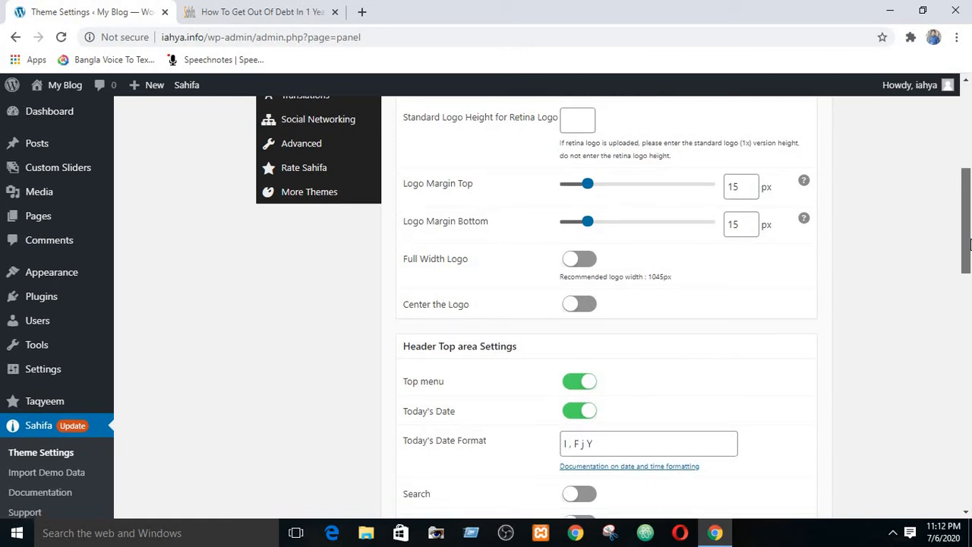
scroll(970, 250, down, 1)
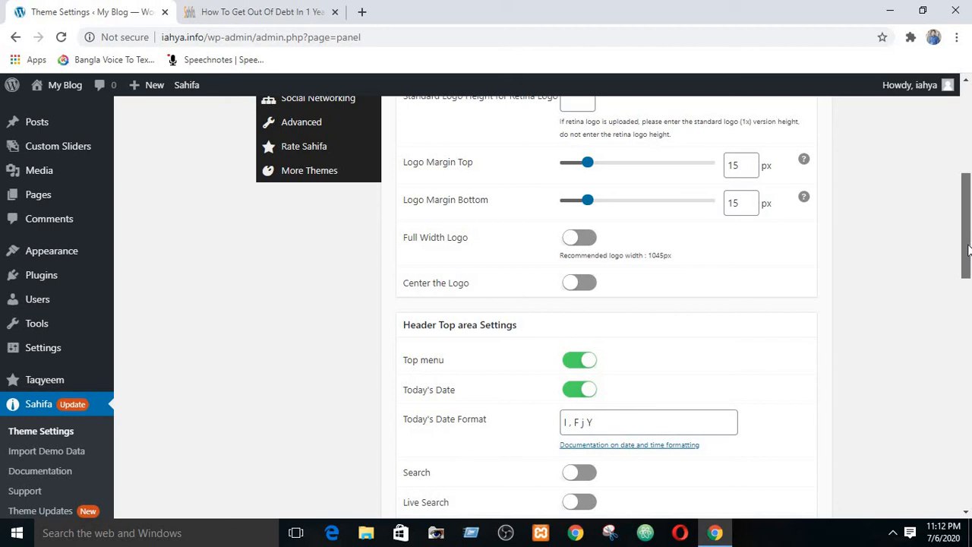
drag(969, 249, 969, 413)
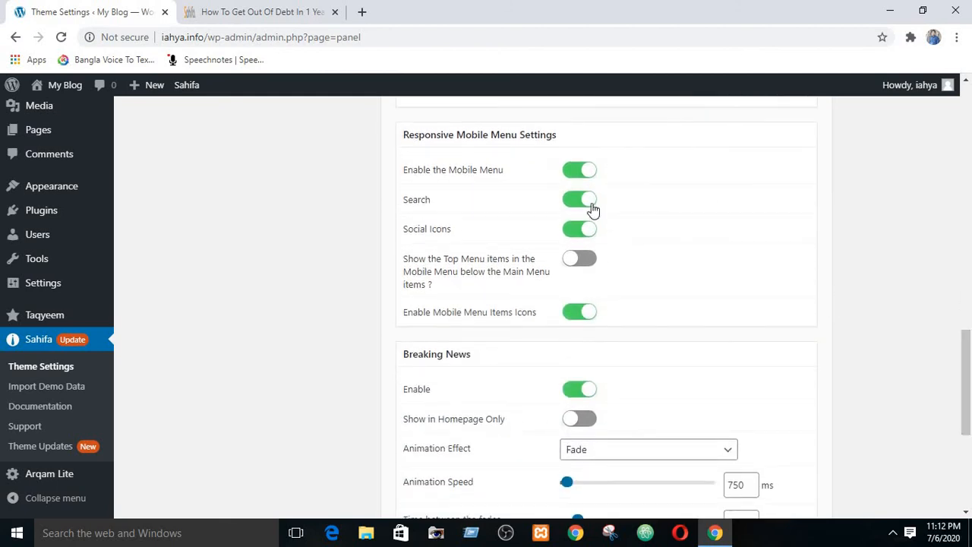
- View the blog post in a phone-width browser window, examine its mobile menu's search and social icons, and maximize the window again
click(226, 6)
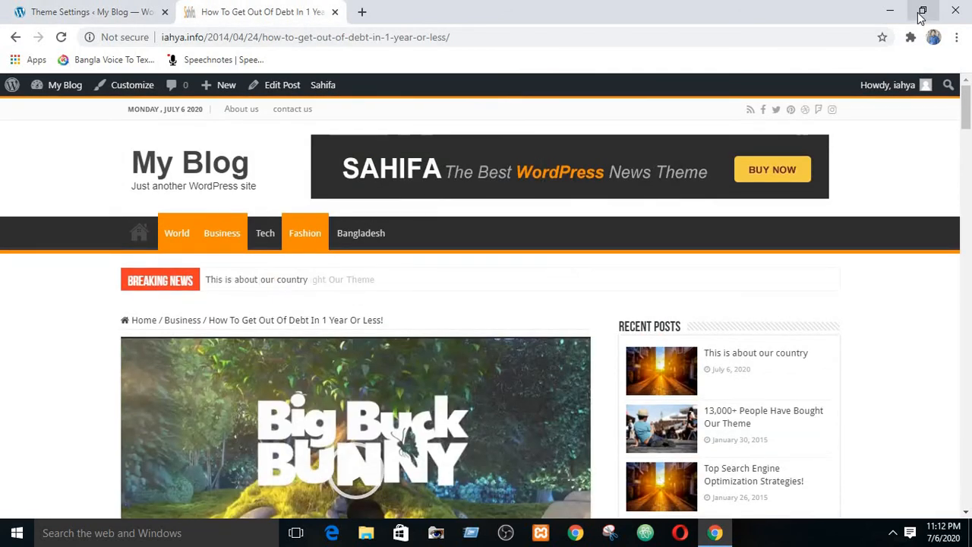
click(921, 13)
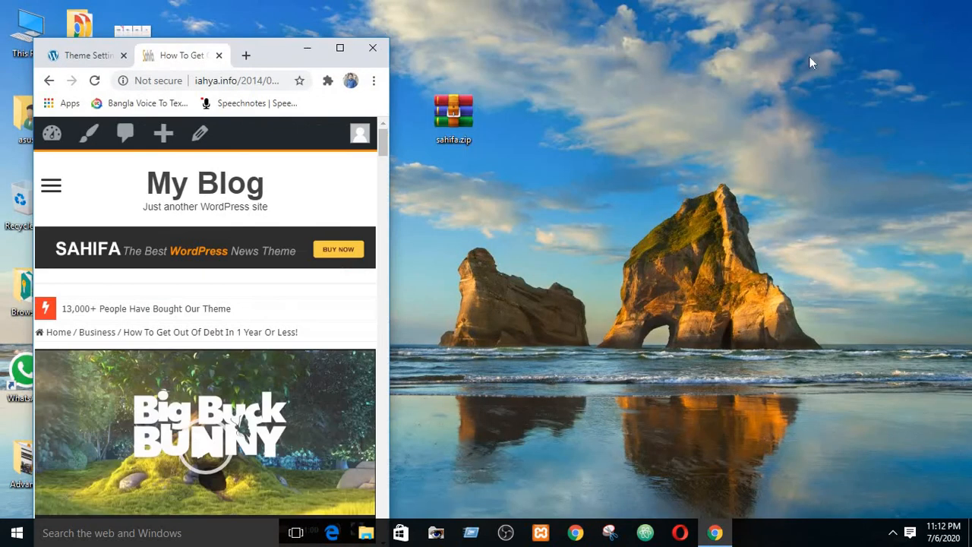
click(48, 195)
click(320, 186)
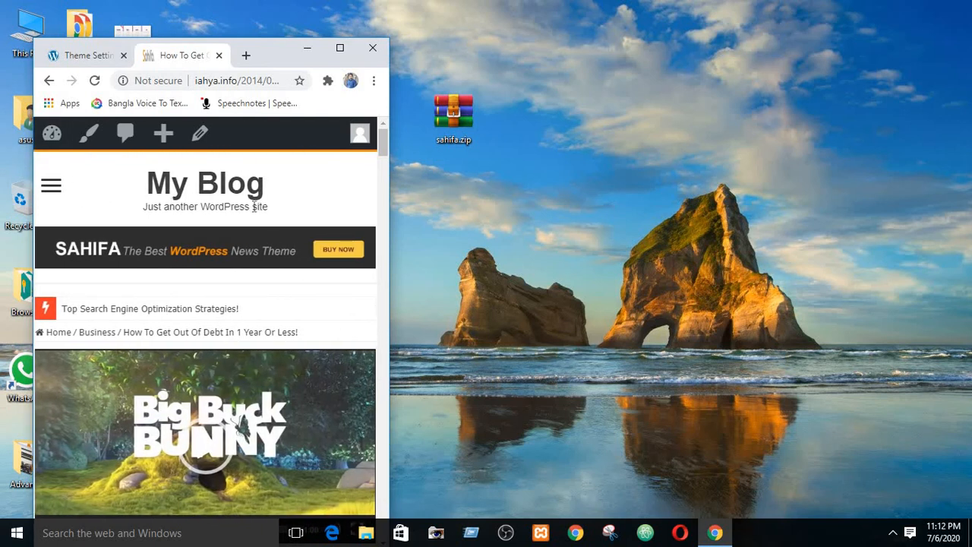
click(76, 186)
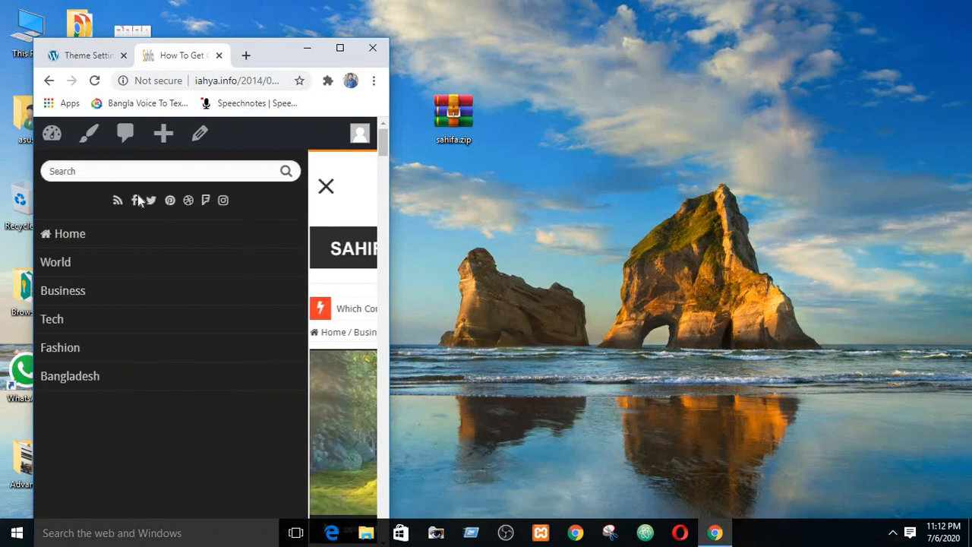
click(326, 188)
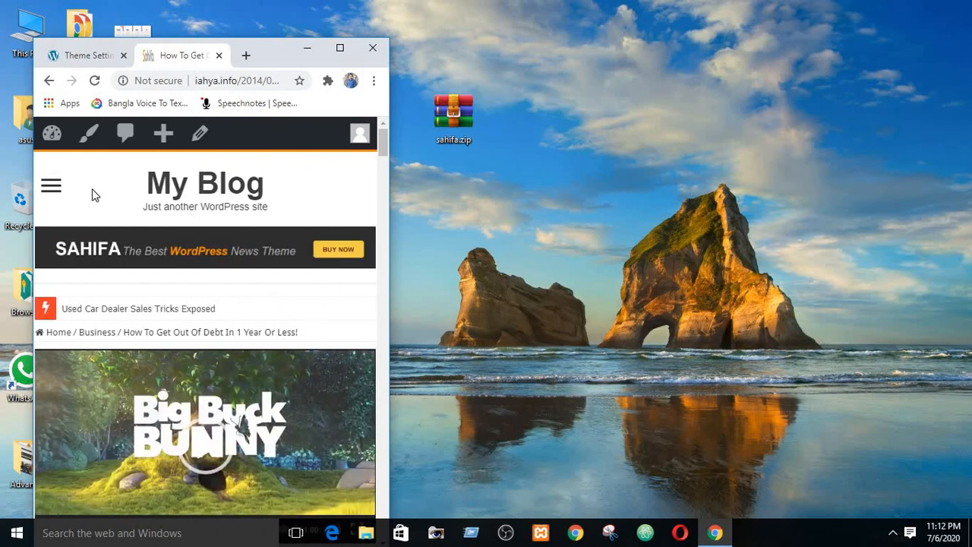
click(51, 187)
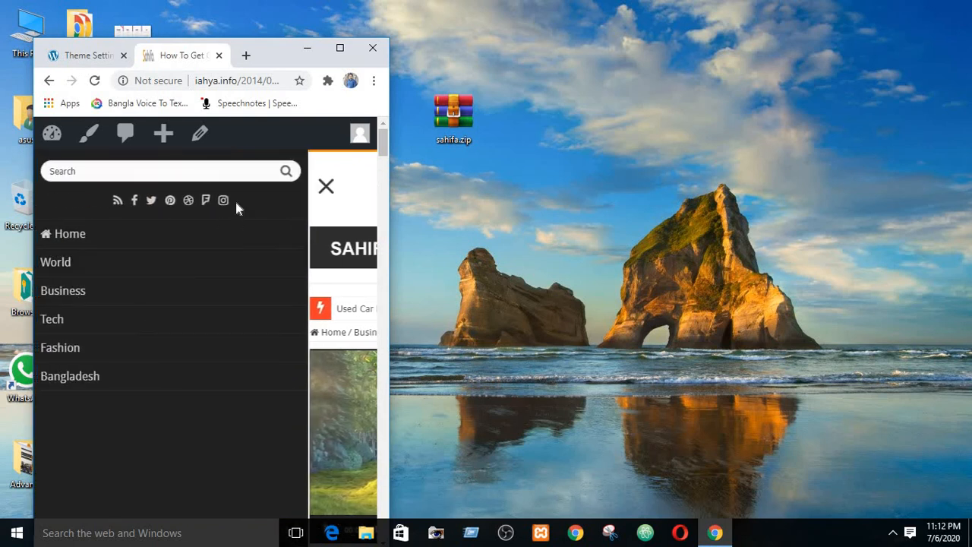
click(319, 190)
click(338, 50)
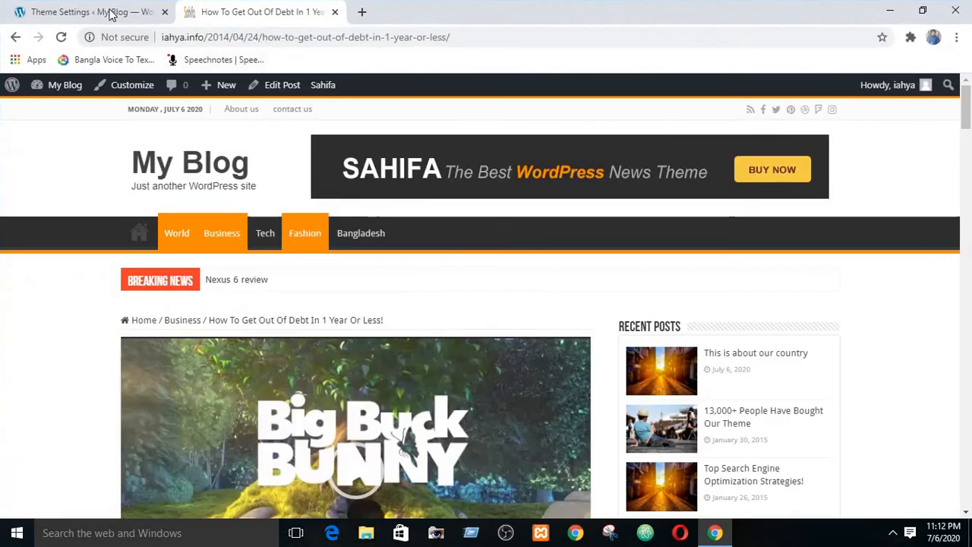
- Return to the theme settings and review the Breaking News options in Header Settings
click(111, 14)
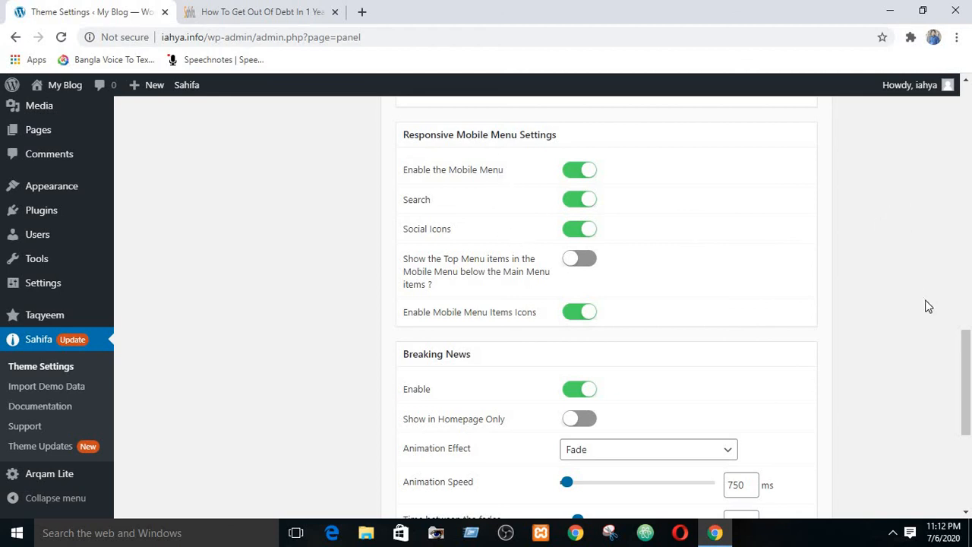
scroll(970, 354, down, 1)
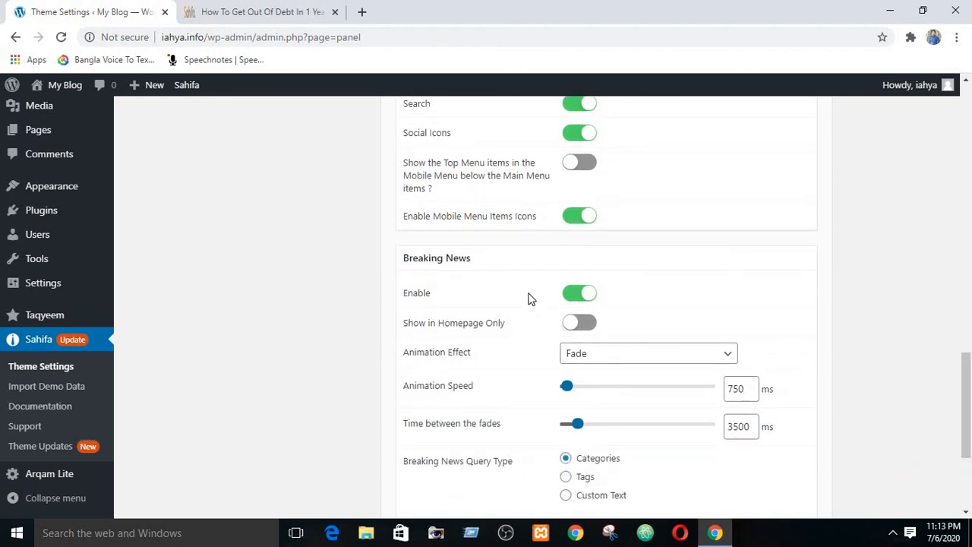
scroll(528, 278, down, 1)
scroll(528, 278, down, 2)
scroll(523, 275, up, 3)
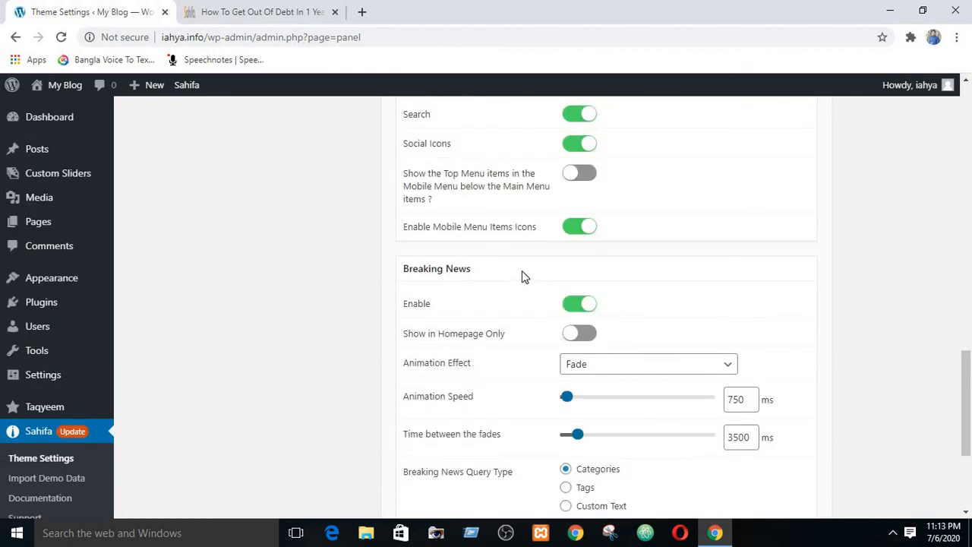
- Reload the blog post and open the blog's home page to check the Breaking News bar, and return to the theme settings
click(261, 9)
click(60, 36)
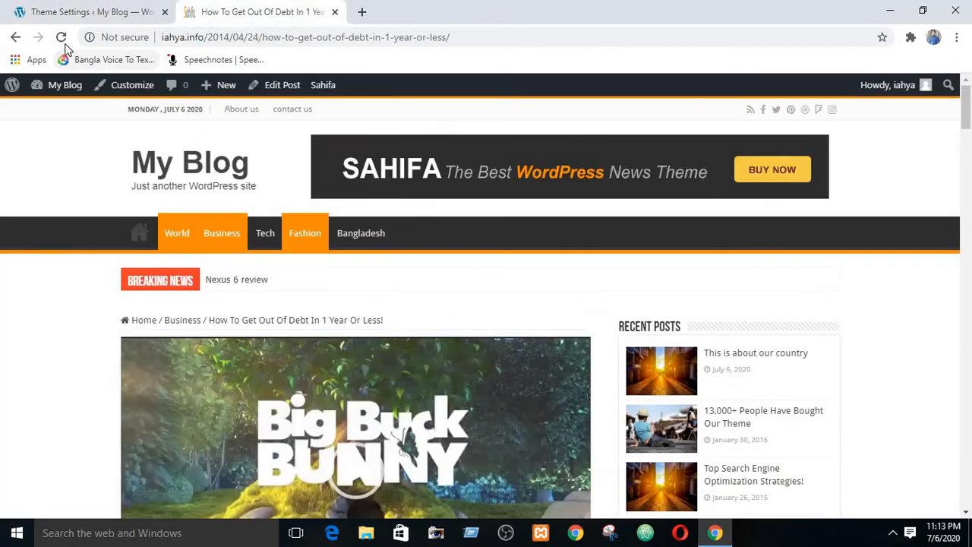
click(158, 175)
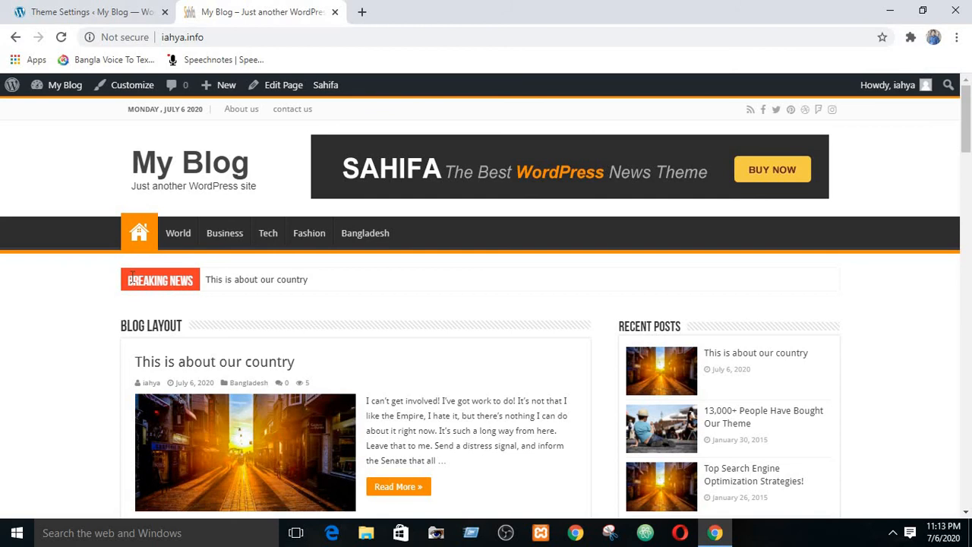
click(99, 11)
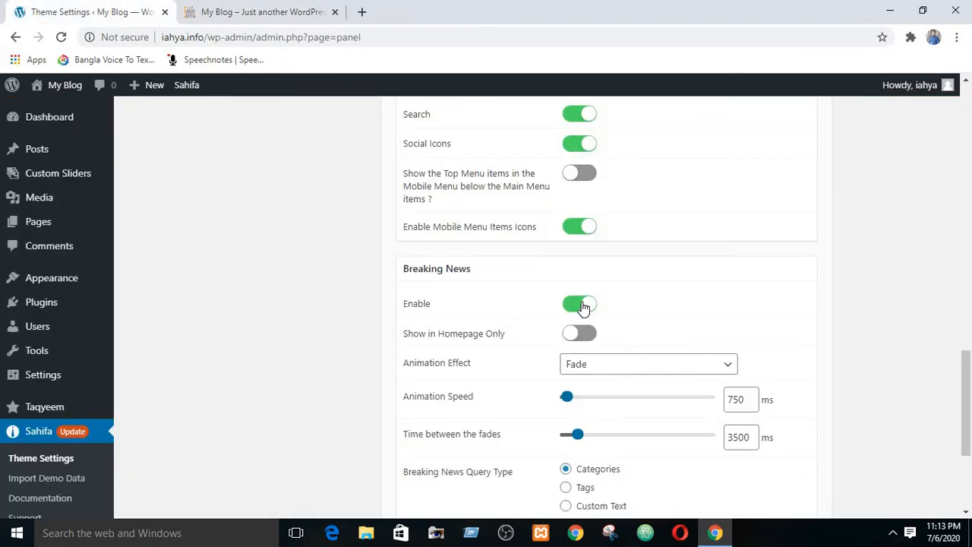
- Disable Breaking News, save the header settings, and reload the blog's home page to check the effect
click(588, 307)
scroll(630, 306, up, 15)
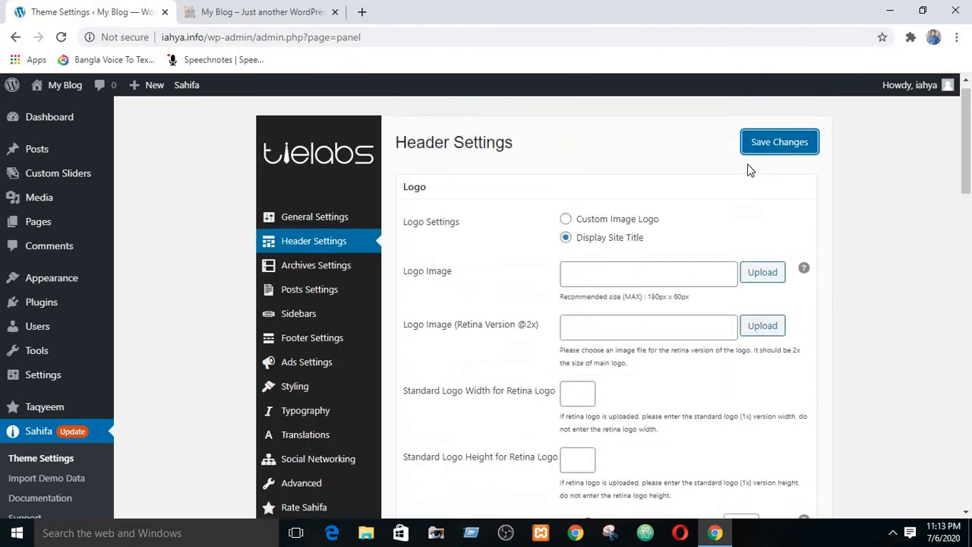
click(787, 156)
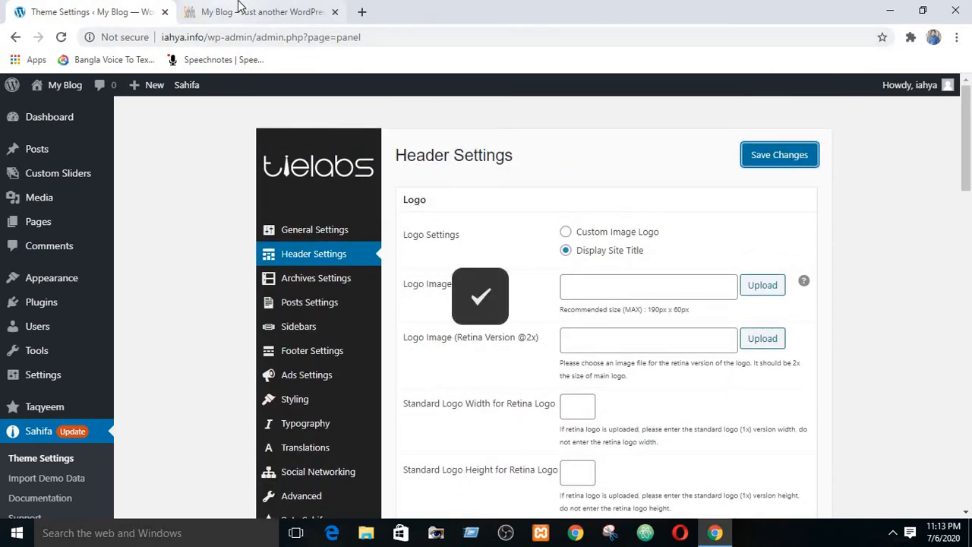
click(228, 11)
click(61, 38)
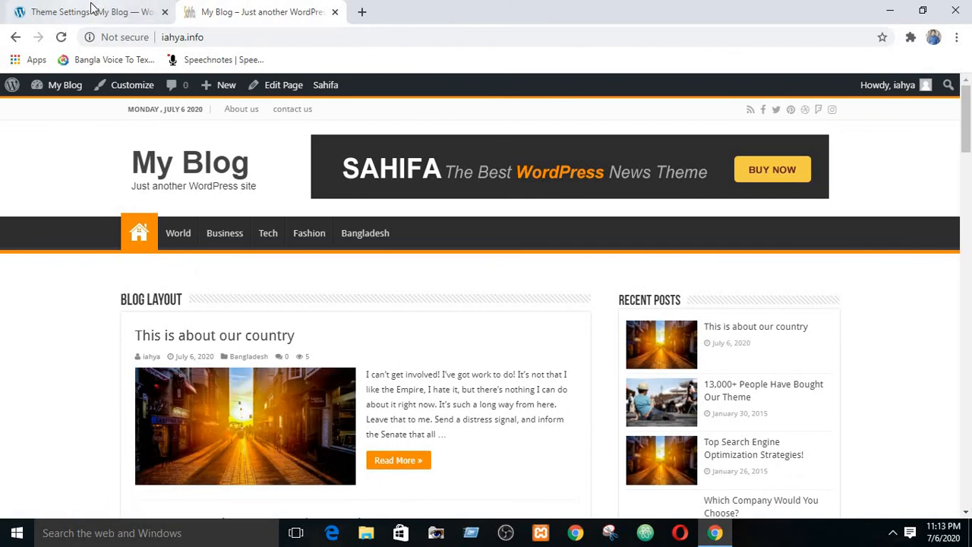
- Return to the theme's Header Settings, enable Breaking News and save the changes
click(92, 10)
scroll(647, 296, down, 12)
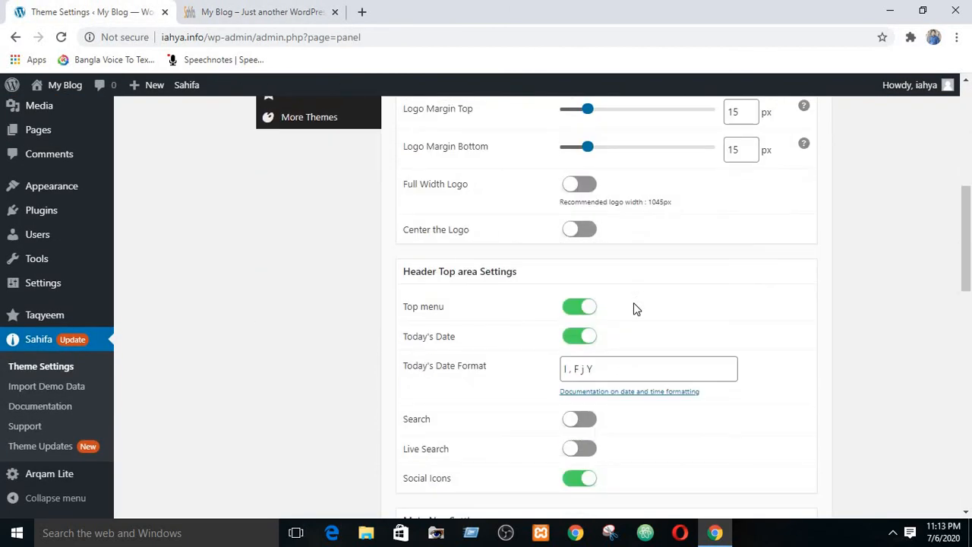
scroll(636, 309, down, 3)
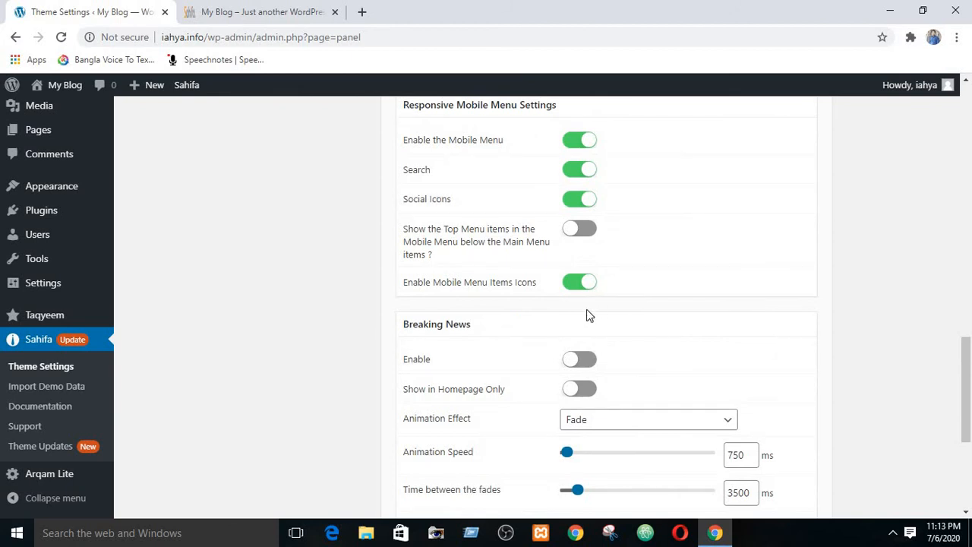
click(573, 363)
scroll(701, 343, up, 15)
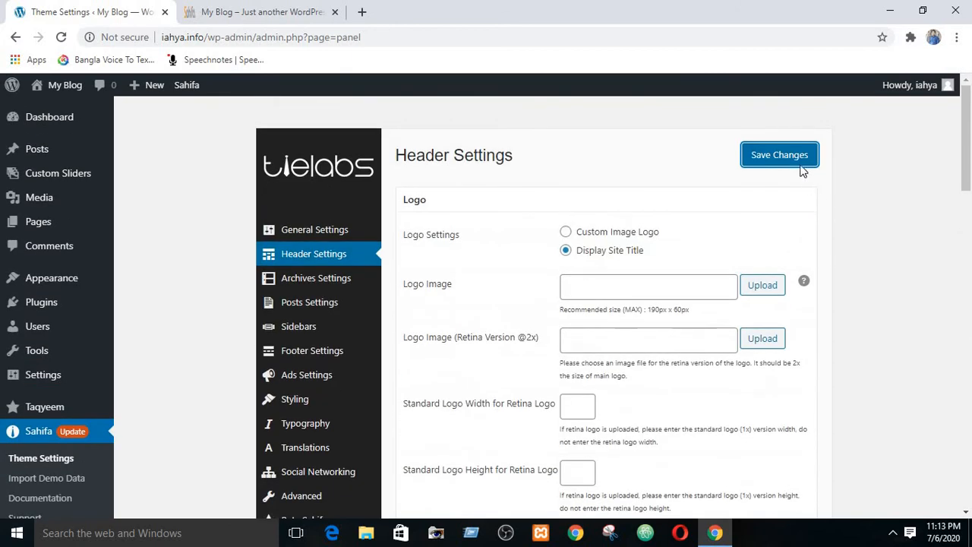
click(800, 168)
- Review the available Breaking News animation effects and reload the blog's home page to watch the news bar
scroll(592, 340, down, 8)
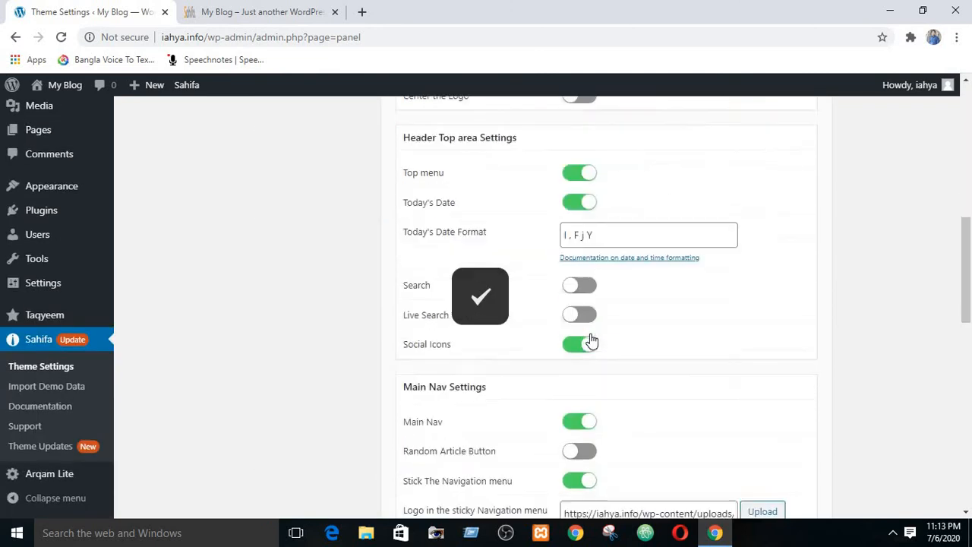
scroll(605, 322, down, 8)
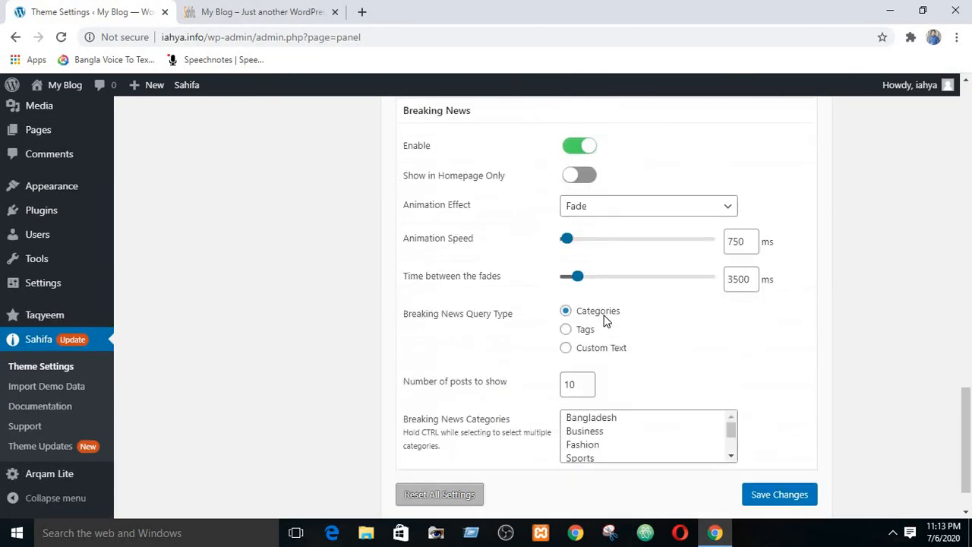
click(589, 210)
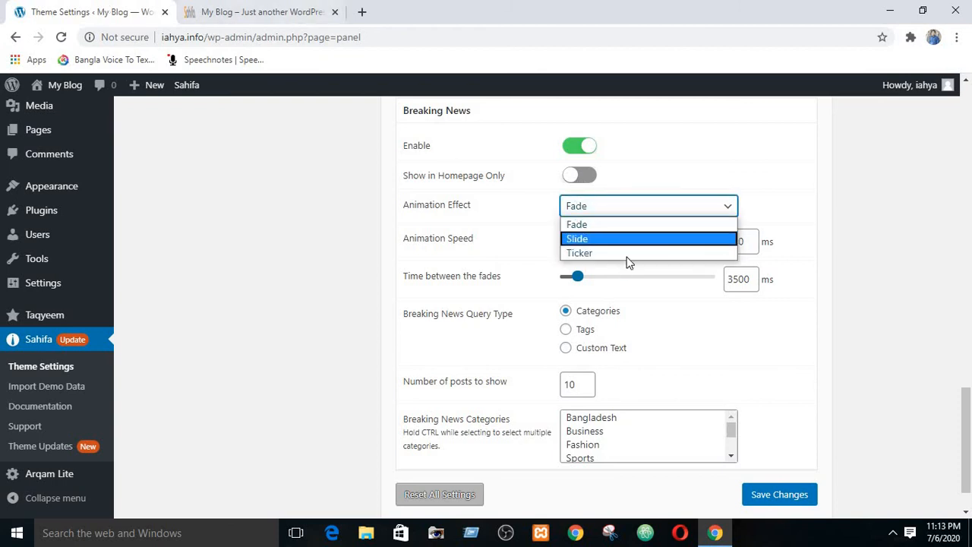
click(597, 215)
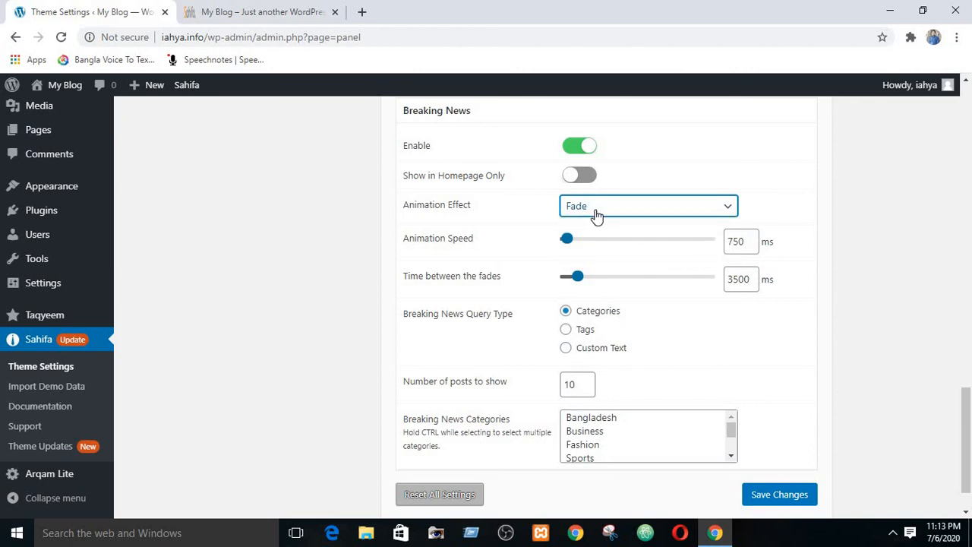
click(247, 9)
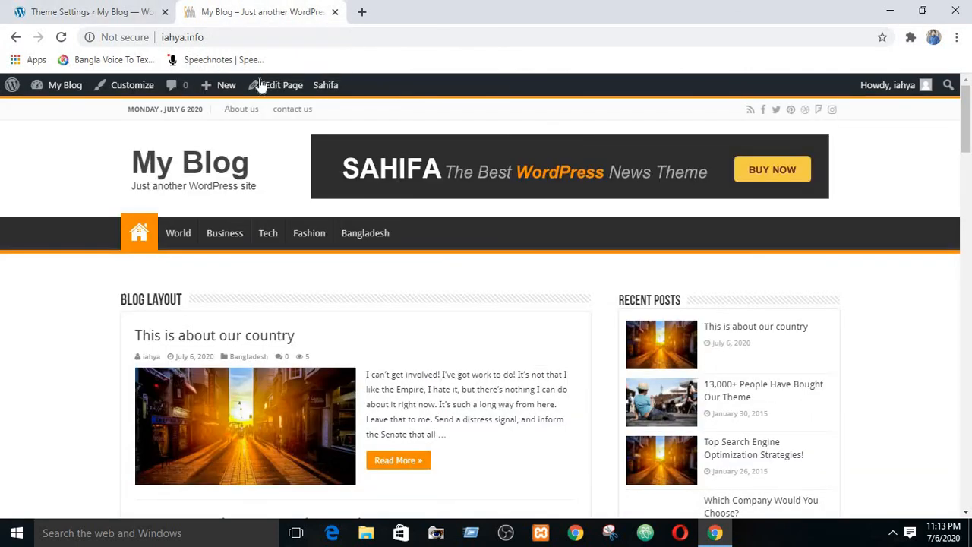
click(61, 37)
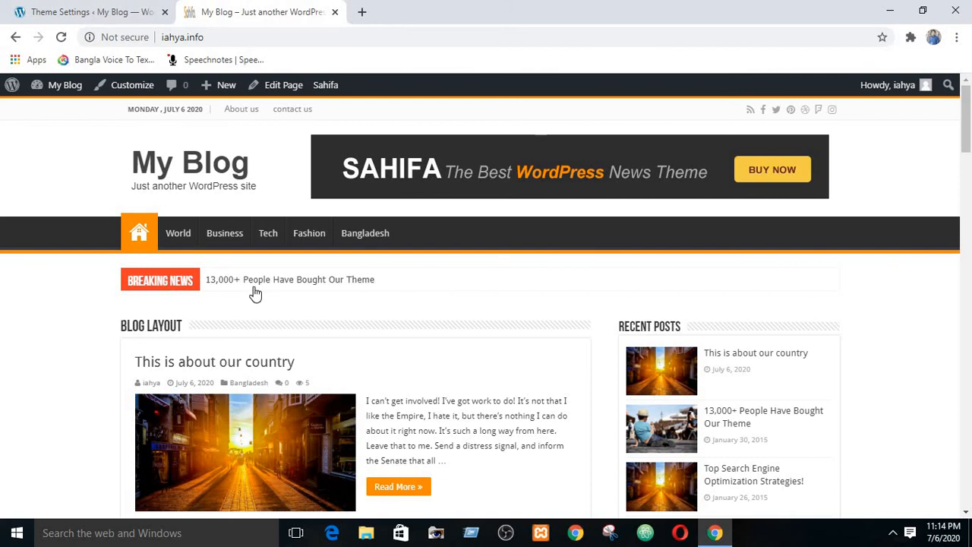
- Set the Breaking News animation speed and time between the fades to 100 ms, save, and check the reloaded blog home page
click(105, 9)
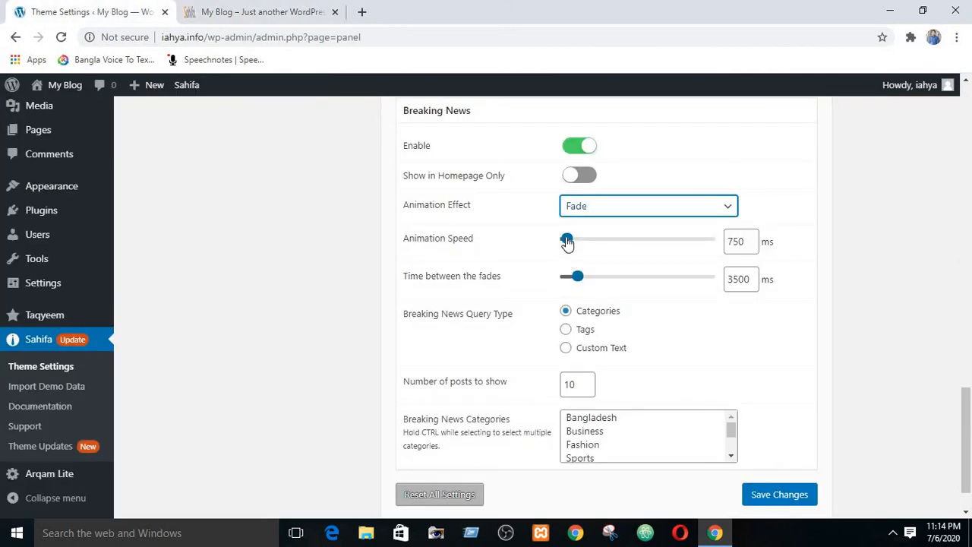
drag(566, 240, 552, 243)
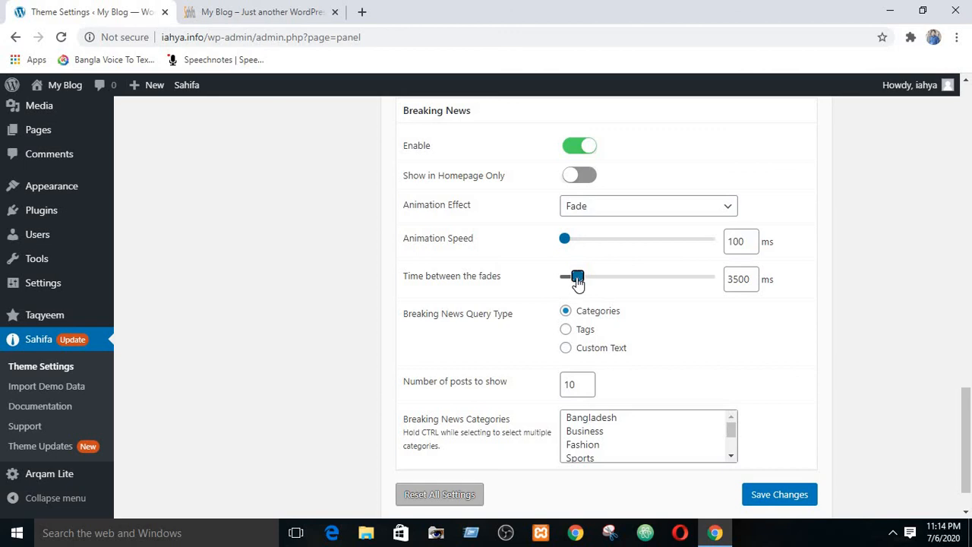
drag(577, 281, 559, 290)
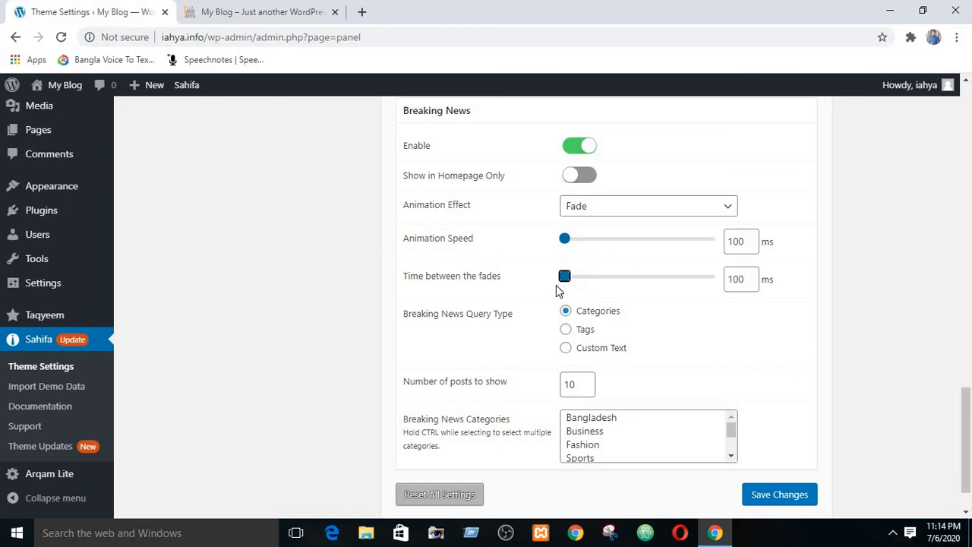
click(782, 502)
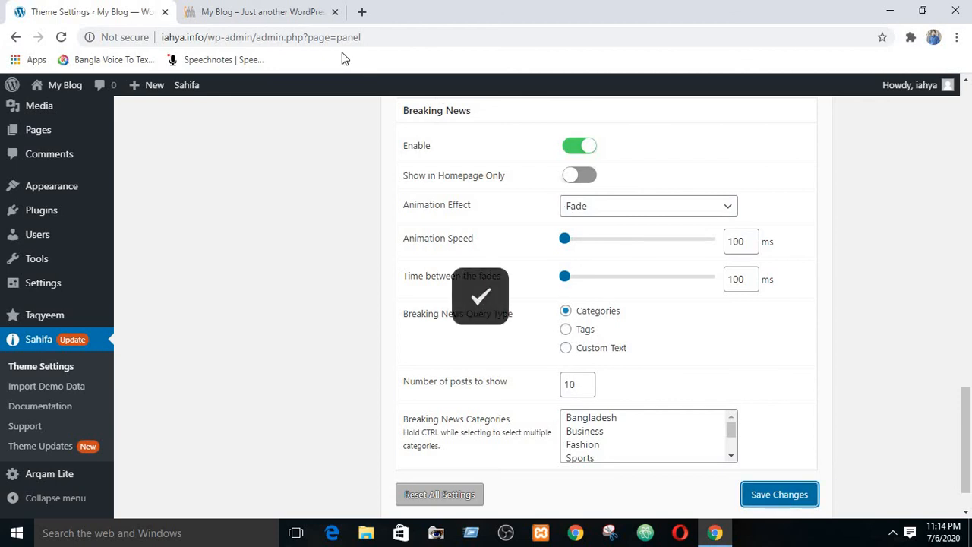
click(224, 13)
click(62, 38)
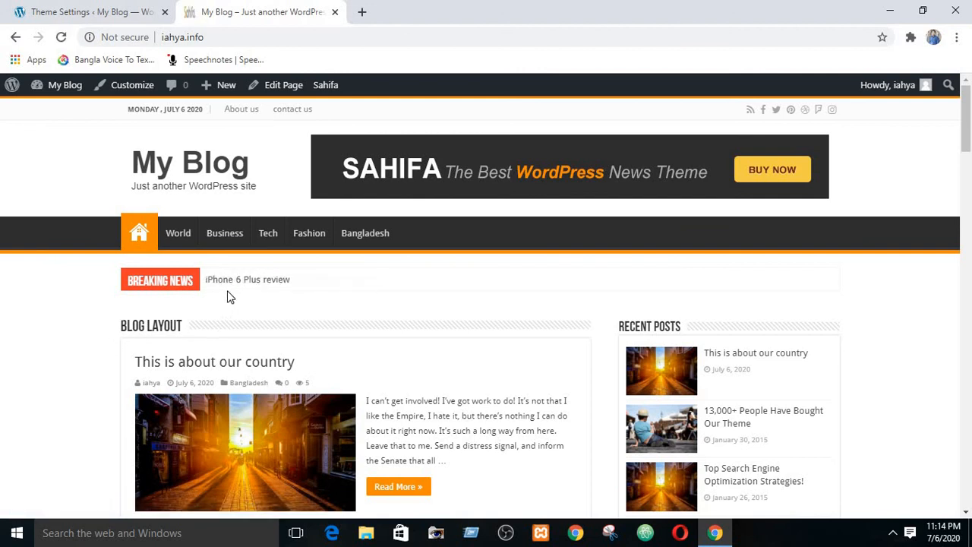
- Set the Breaking News time between the fades to 3211 ms, save, and reload the blog's home page
click(79, 11)
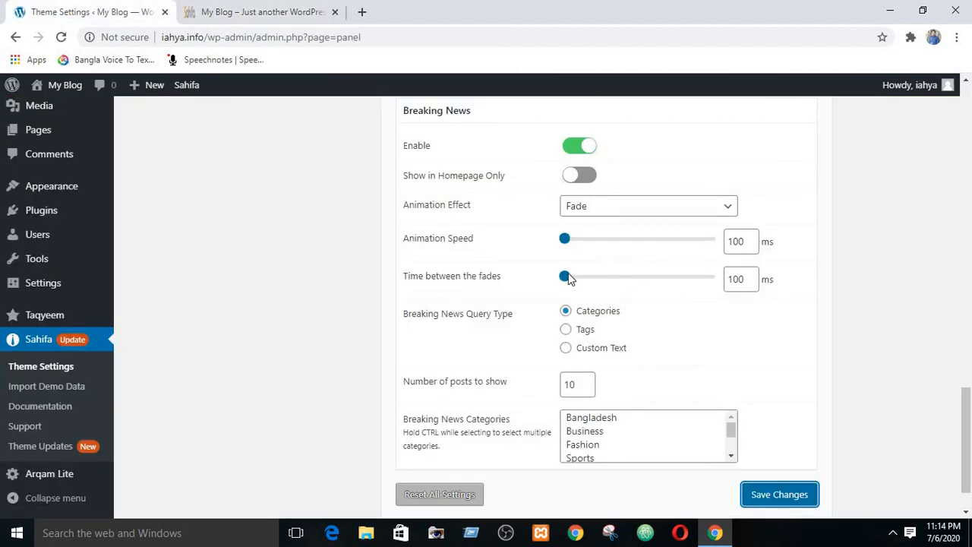
drag(565, 278, 575, 283)
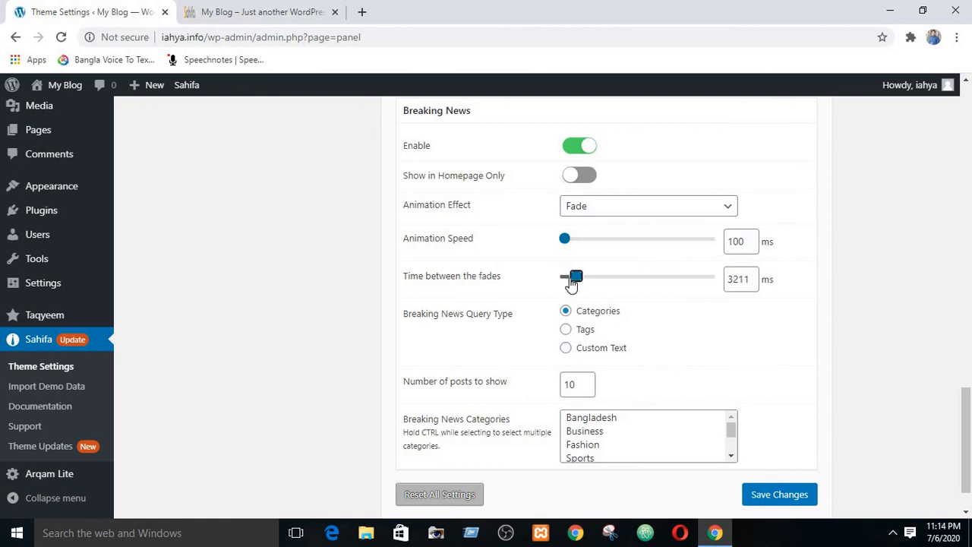
click(780, 495)
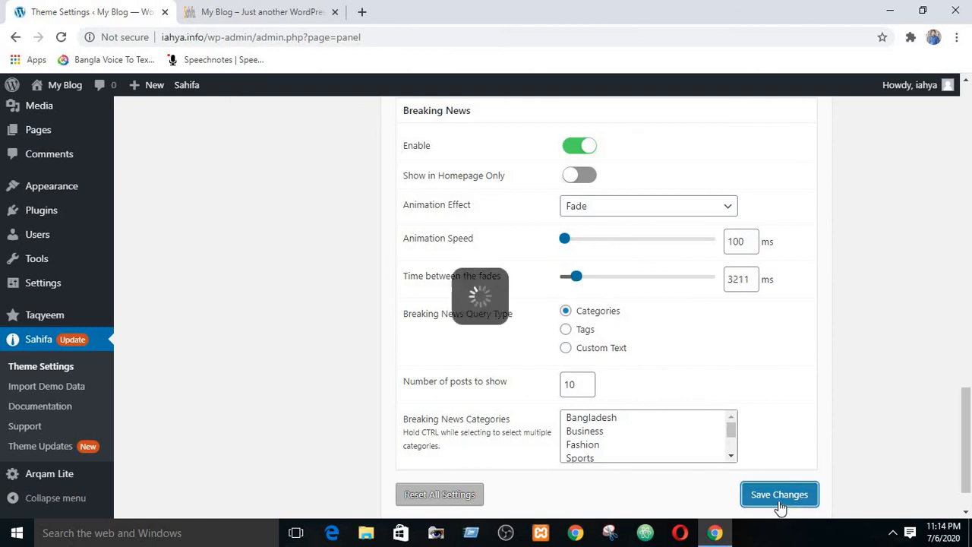
click(259, 9)
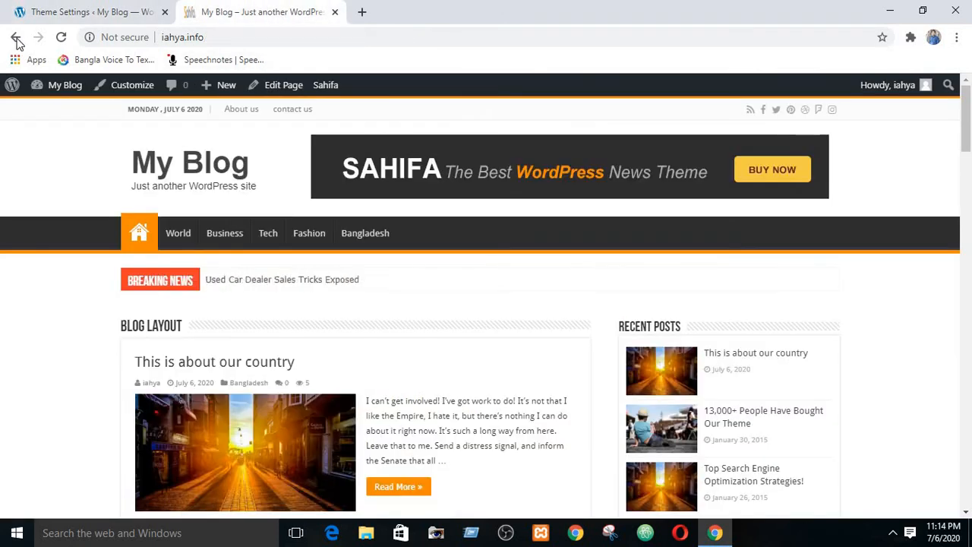
click(60, 38)
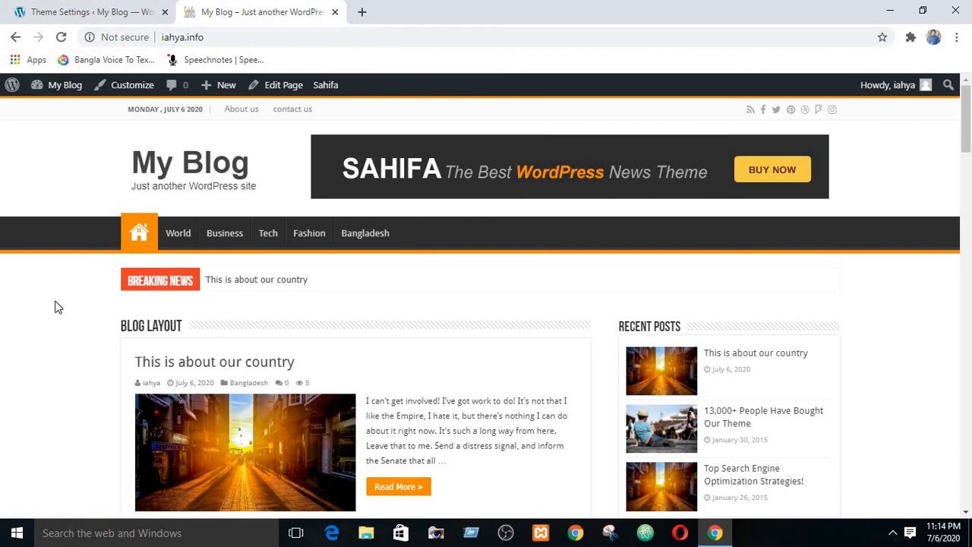
- Try Tags as the Breaking News query type in the theme settings and switch back to Categories
click(82, 9)
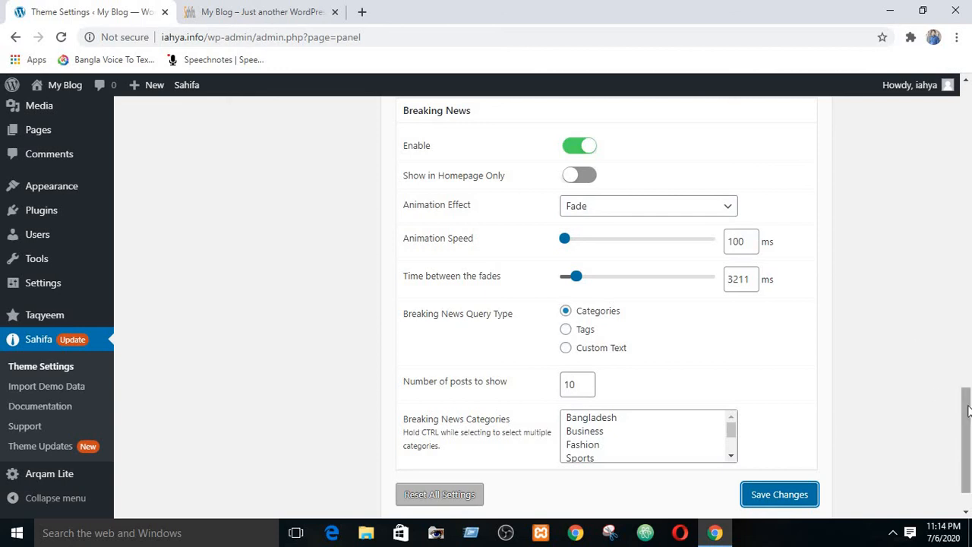
drag(967, 410, 968, 443)
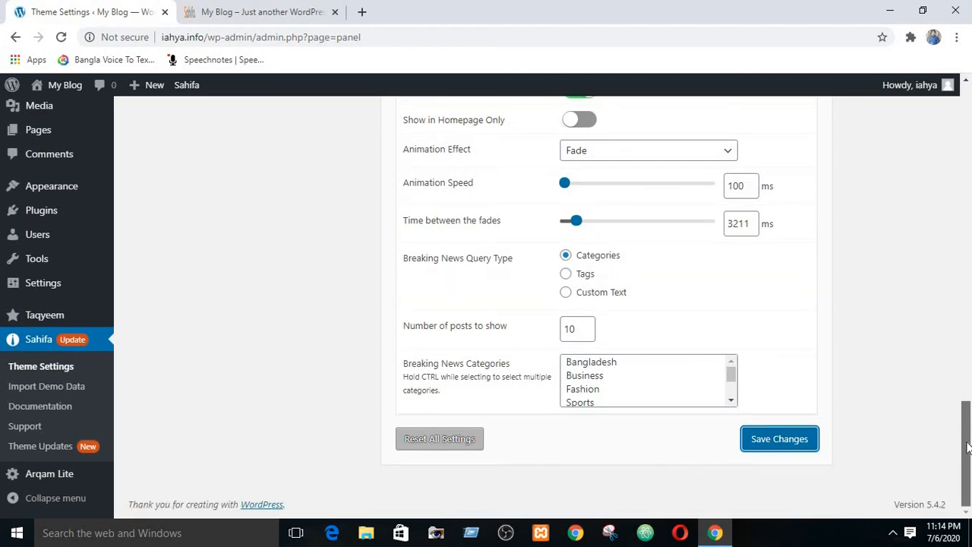
click(566, 277)
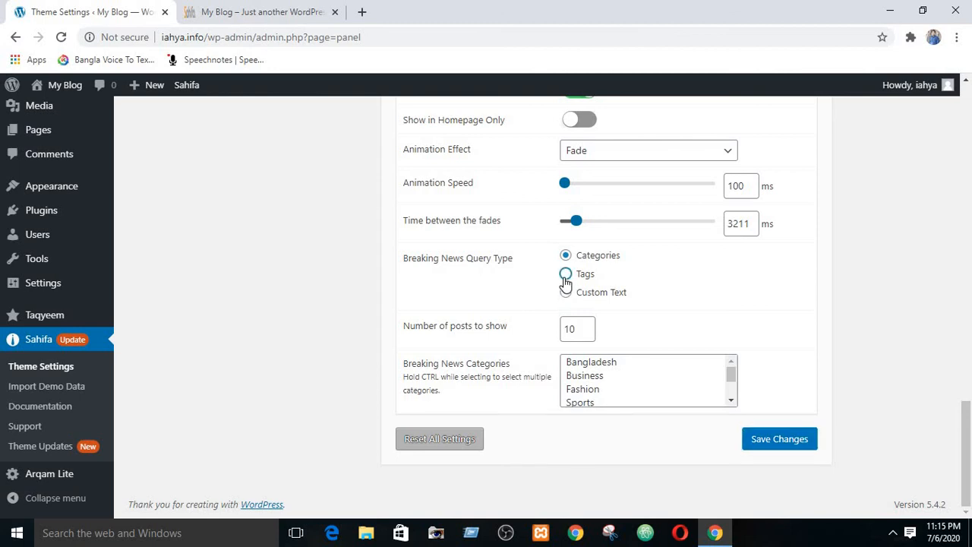
click(577, 391)
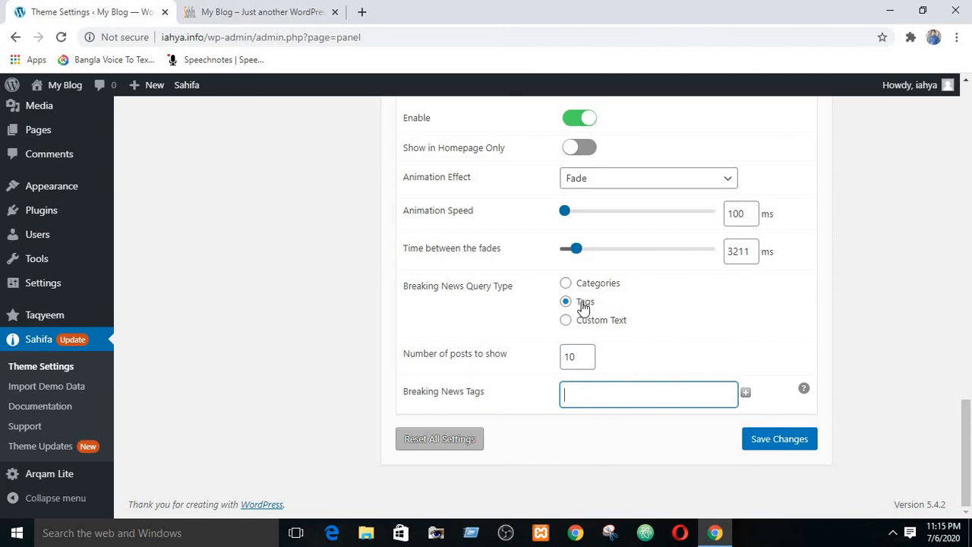
click(565, 284)
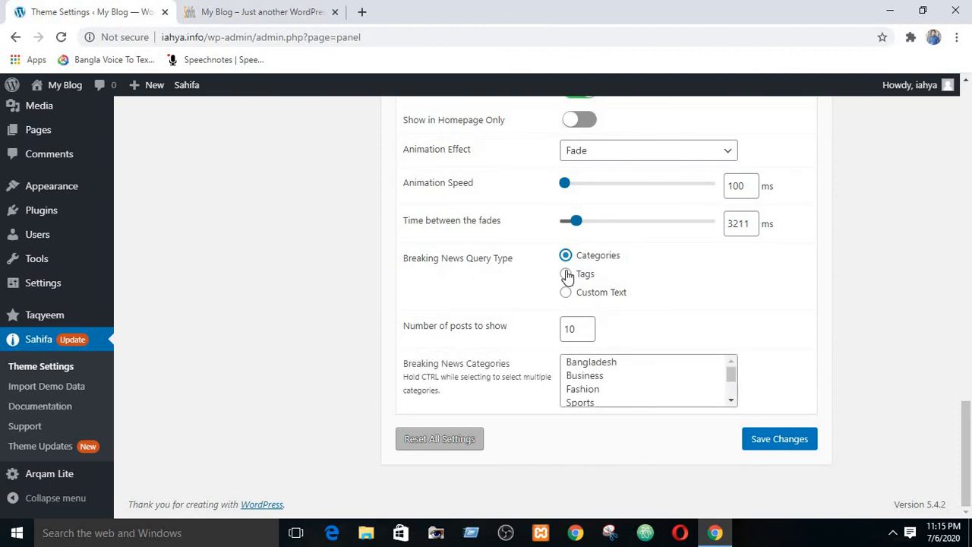
- Select all Breaking News categories from Bangladesh through World, save the changes, and reload the blog's home page
mouse_move(731, 373)
mouse_down()
mouse_move(734, 387)
mouse_move(737, 357)
mouse_move(736, 399)
mouse_move(738, 366)
mouse_up()
click(731, 373)
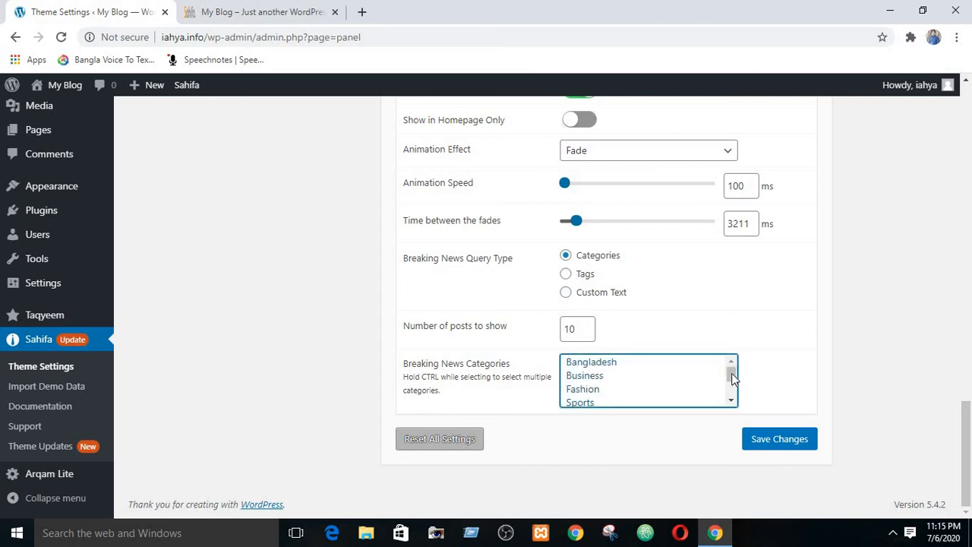
click(733, 376)
scroll(603, 384, down, 2)
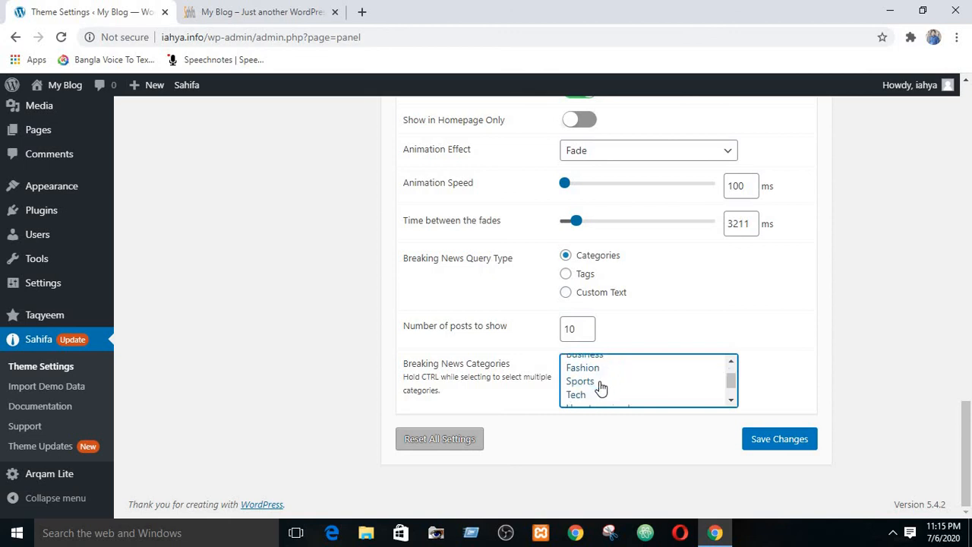
scroll(600, 388, up, 2)
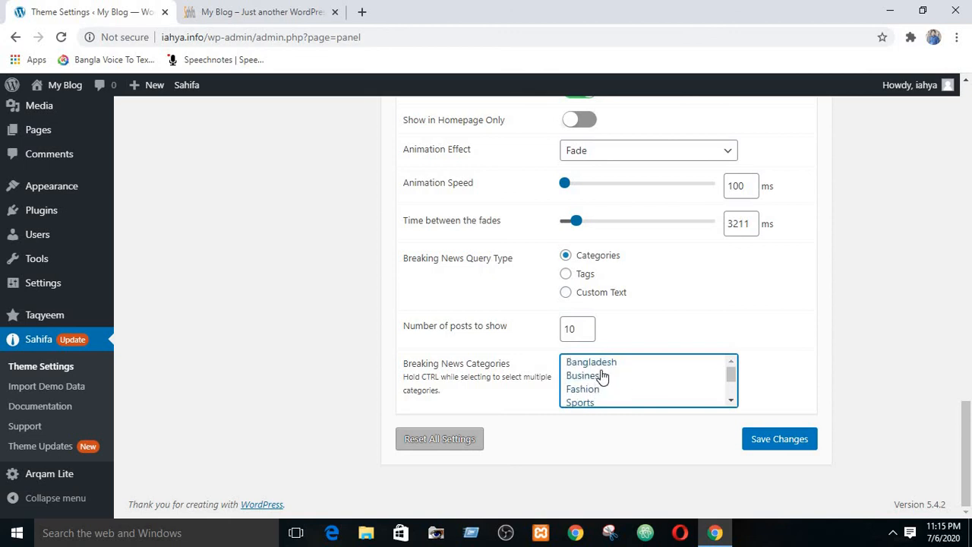
drag(601, 369, 592, 398)
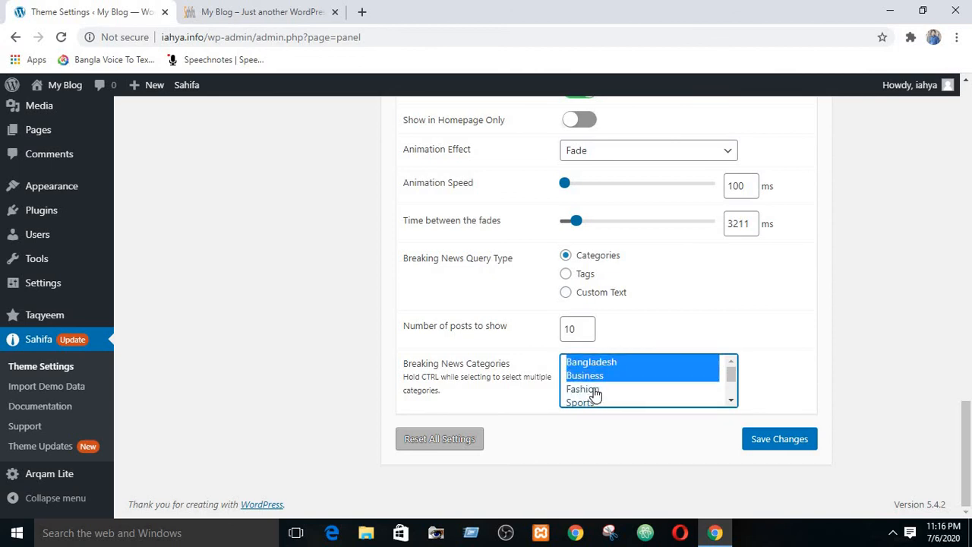
ctrl+click(592, 403)
scroll(600, 391, down, 1)
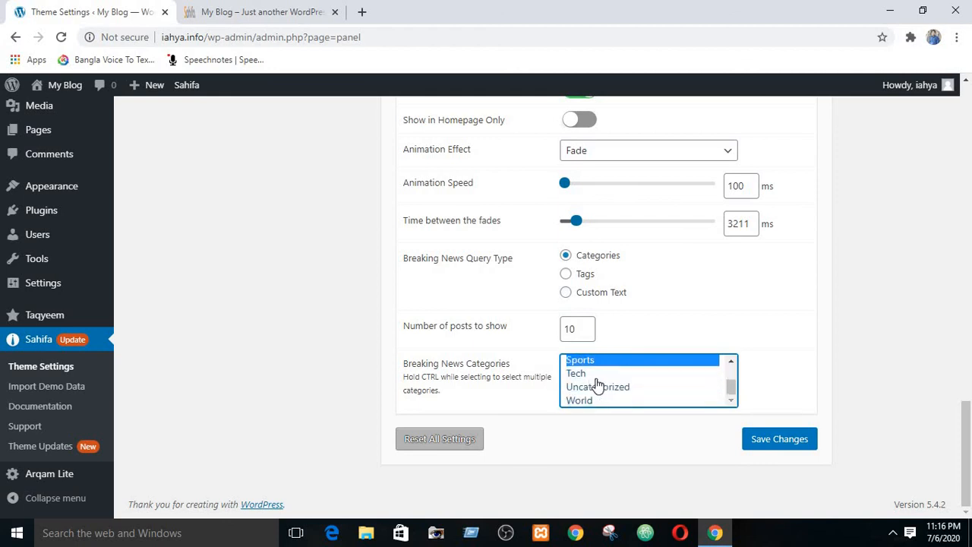
ctrl+click(592, 375)
ctrl+click(597, 389)
ctrl+click(597, 401)
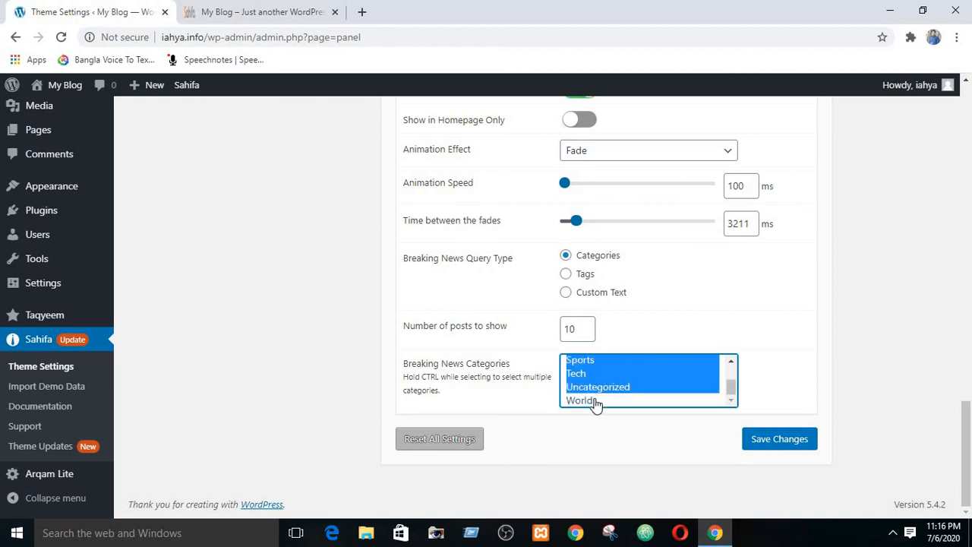
click(783, 441)
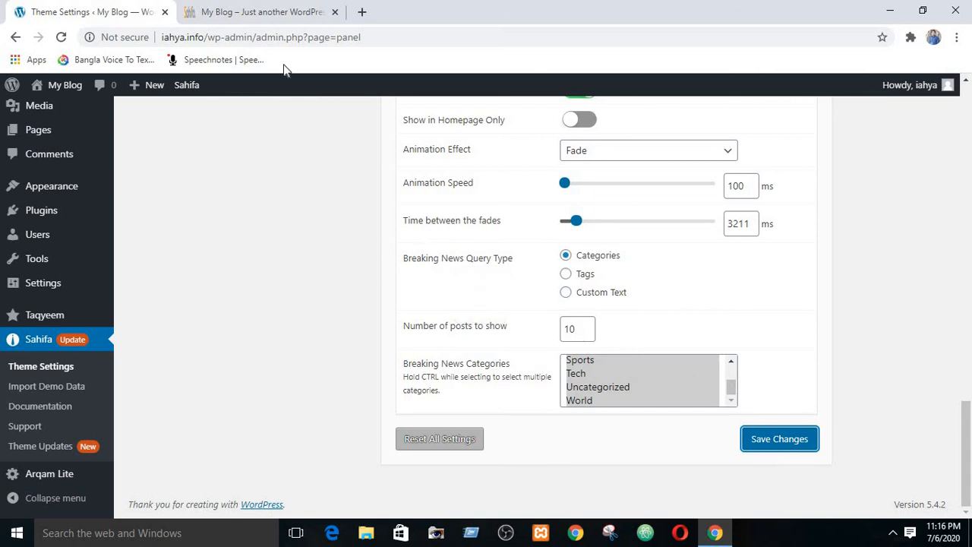
click(262, 11)
click(61, 36)
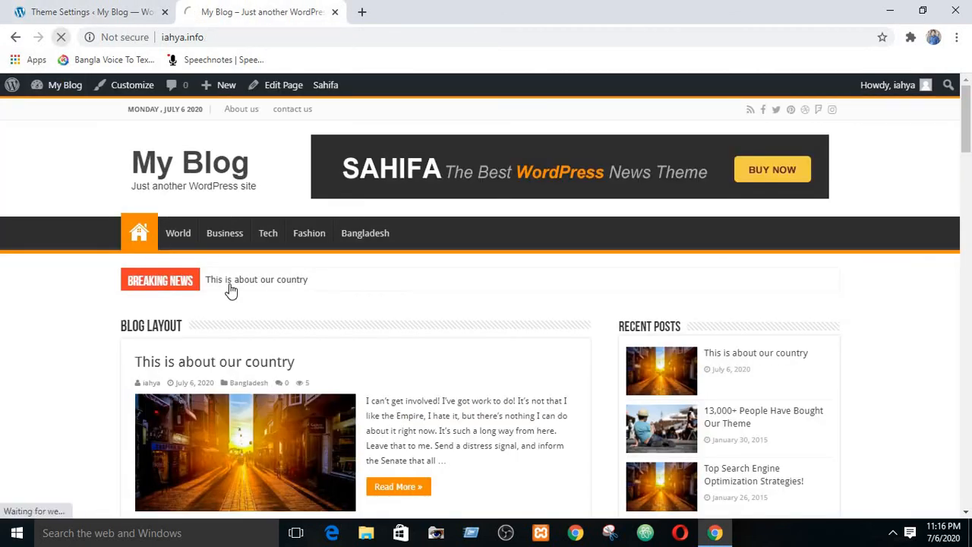
- Check the number of Breaking News posts to show in the theme settings and save the header settings
click(89, 9)
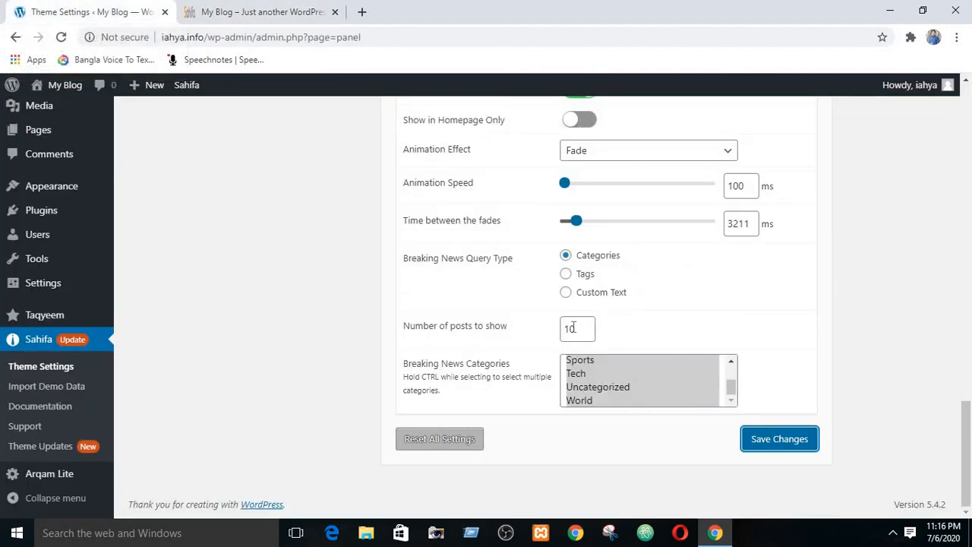
double_click(577, 328)
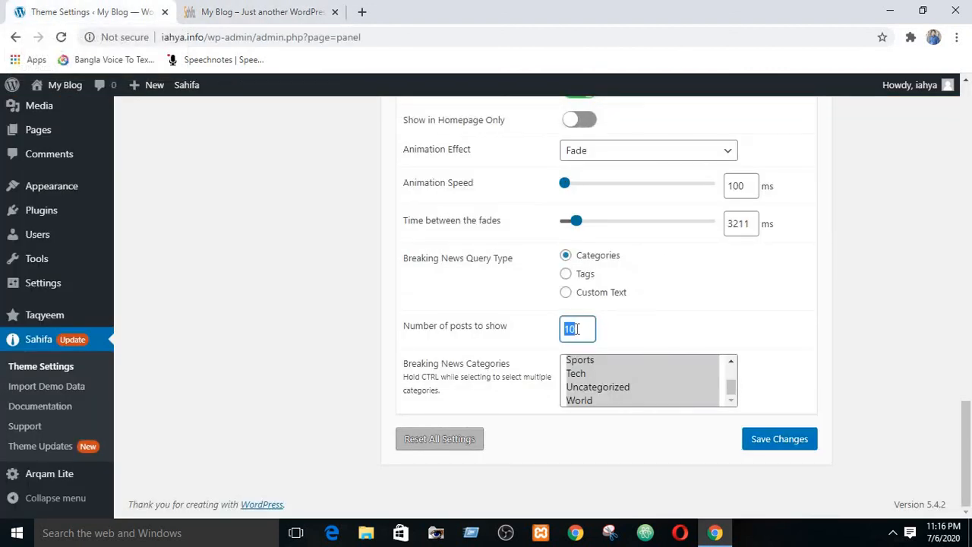
click(532, 294)
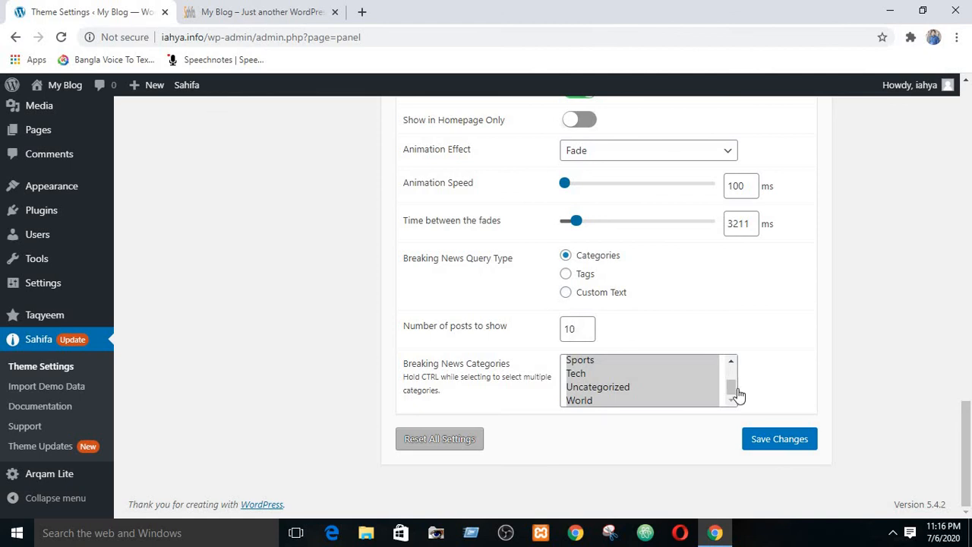
click(772, 439)
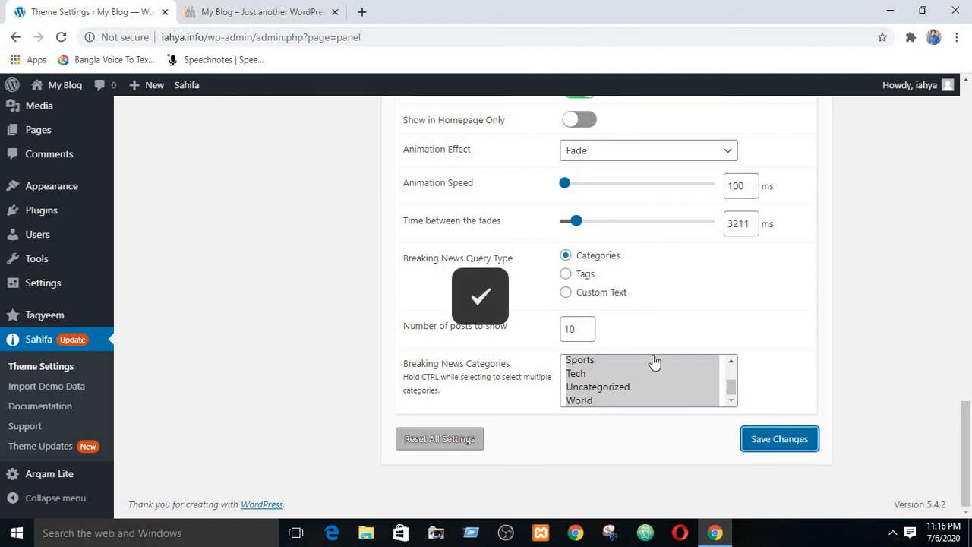
scroll(593, 332, up, 20)
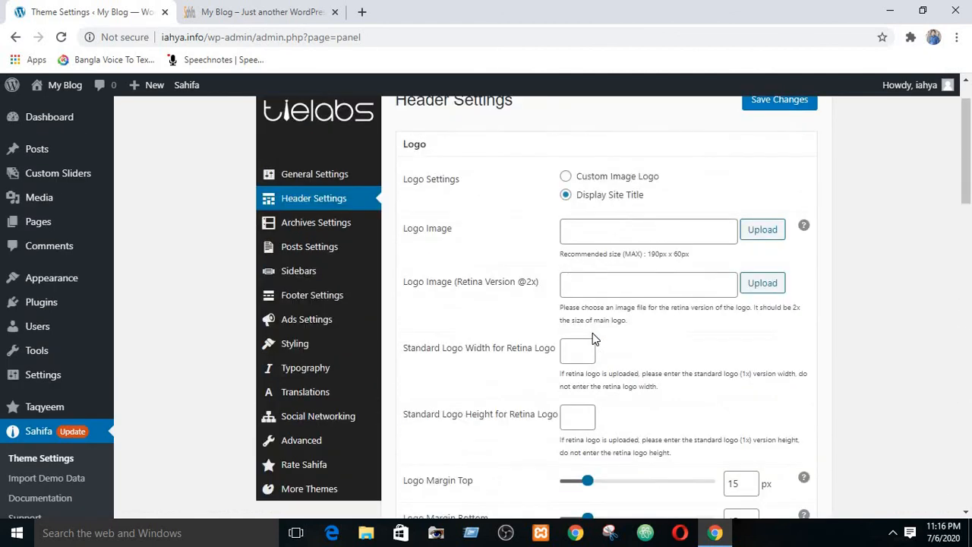
scroll(607, 334, down, 3)
scroll(608, 332, up, 3)
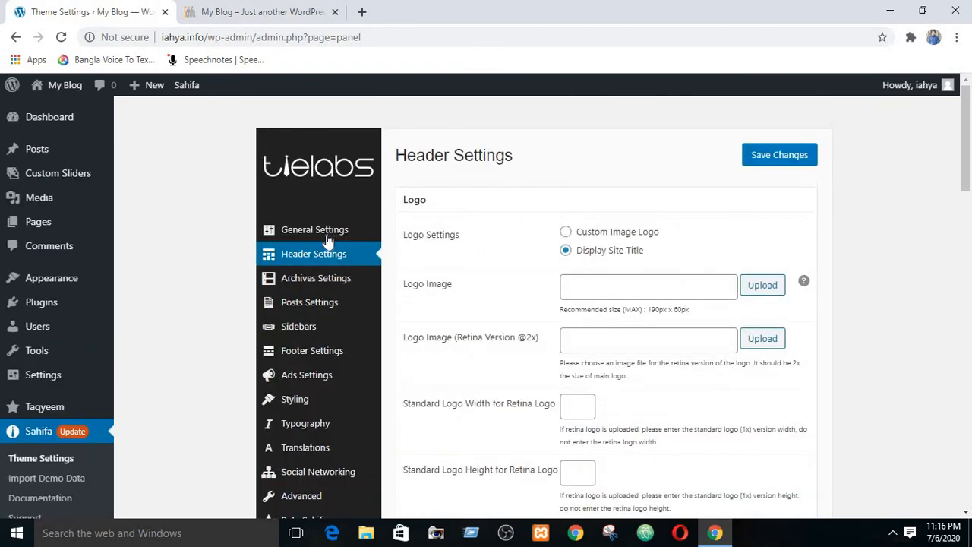